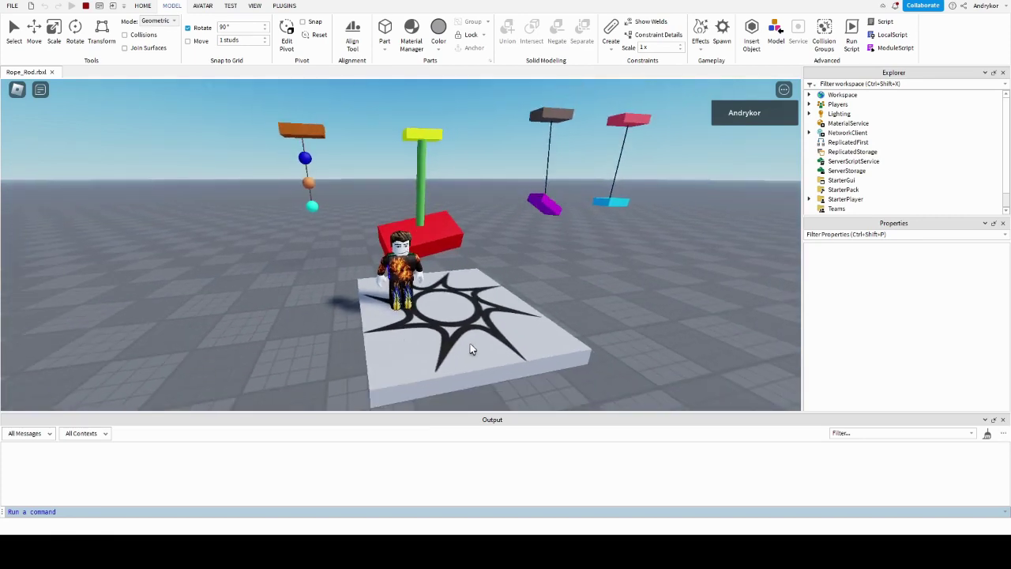
- Orbit and zoom the play-test camera around the avatar and the swinging pendulums
right_drag(470, 355, 524, 349)
scroll(524, 349, down, 1)
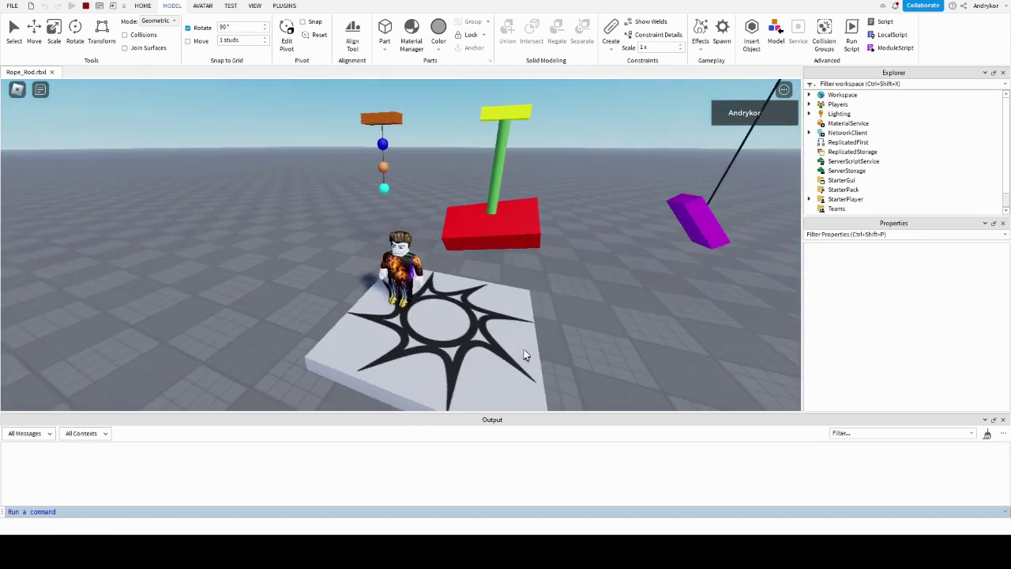
scroll(528, 347, down, 1)
scroll(528, 346, down, 1)
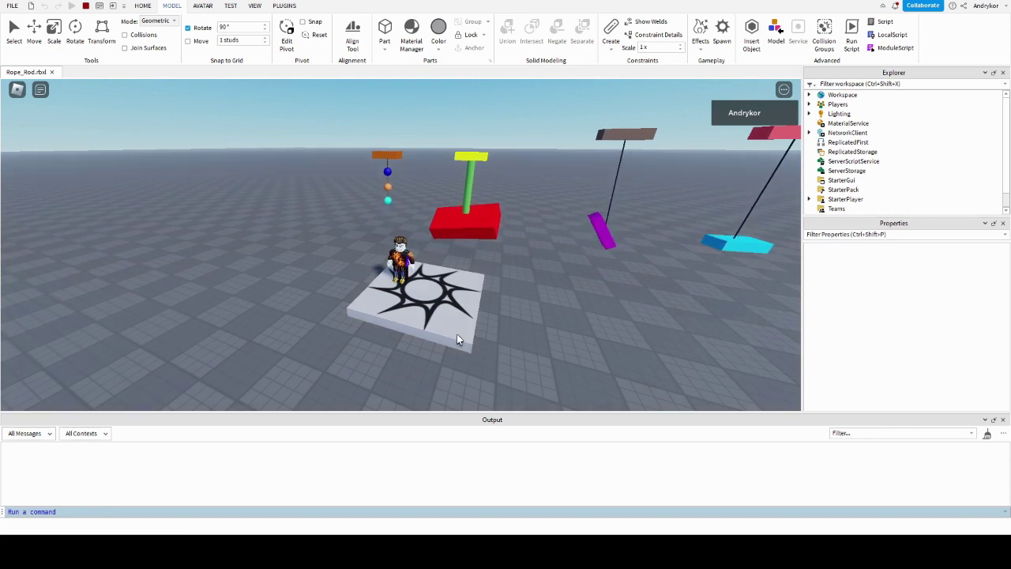
right_drag(456, 340, 457, 340)
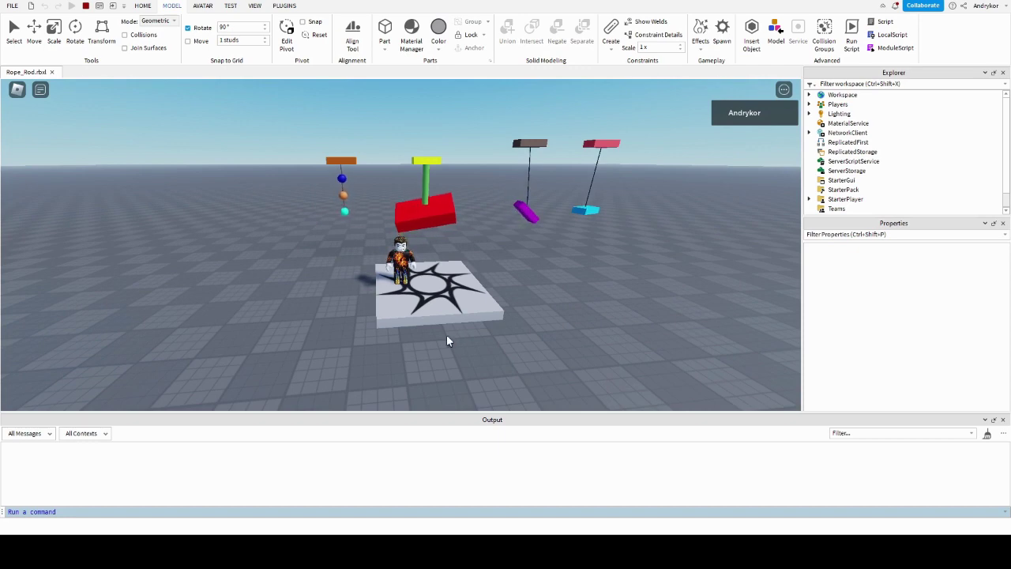
mouse_move(435, 346)
right_down()
mouse_move(450, 352)
mouse_move(431, 348)
right_up()
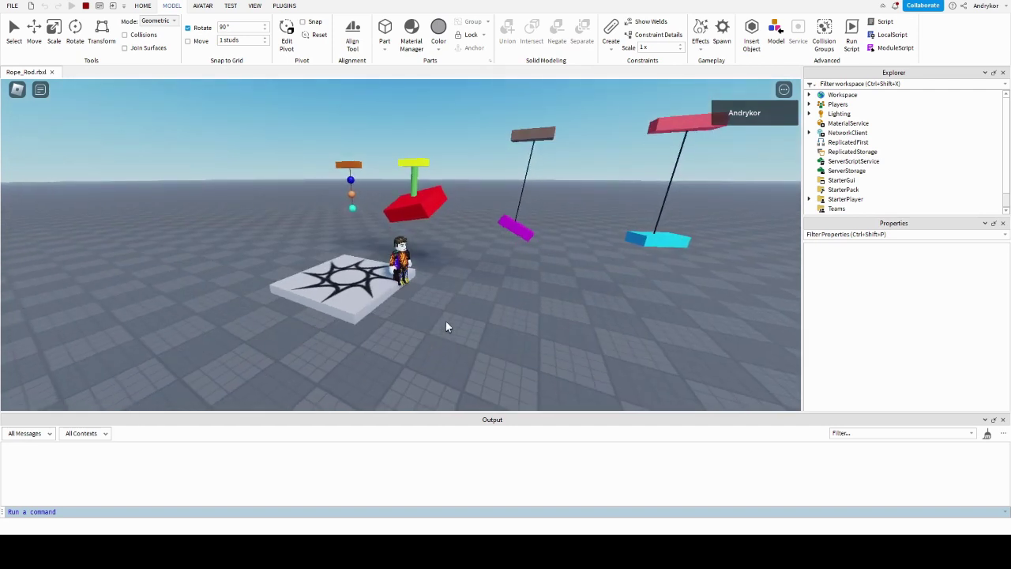
right_drag(463, 332, 464, 335)
scroll(464, 333, up, 2)
scroll(463, 334, up, 3)
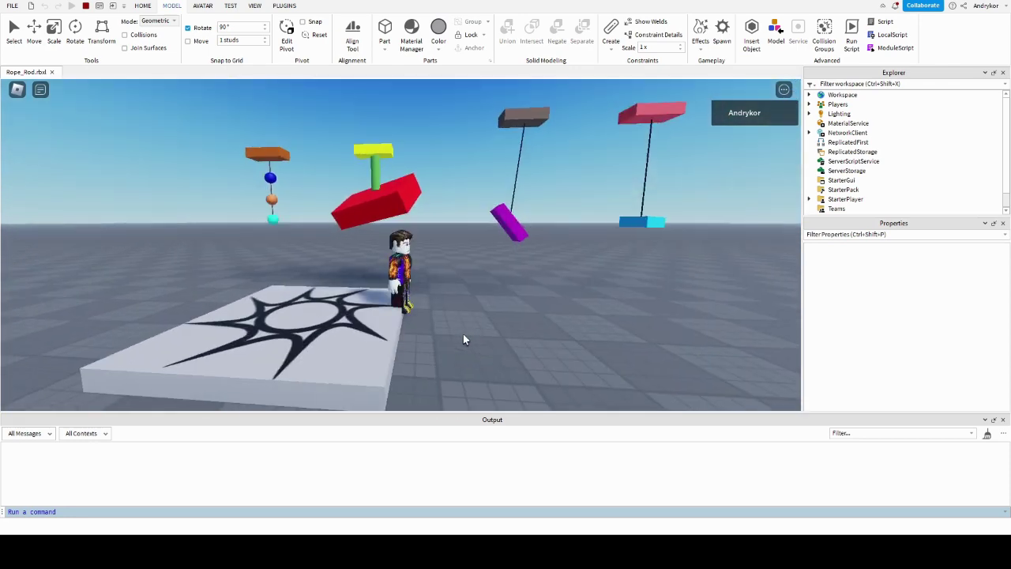
scroll(464, 335, down, 3)
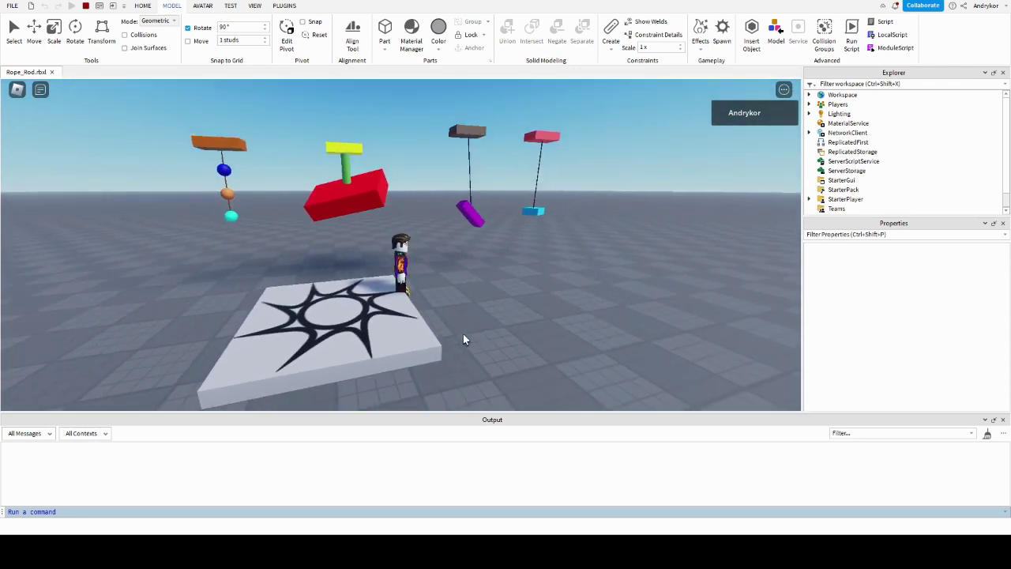
right_drag(464, 335, 467, 339)
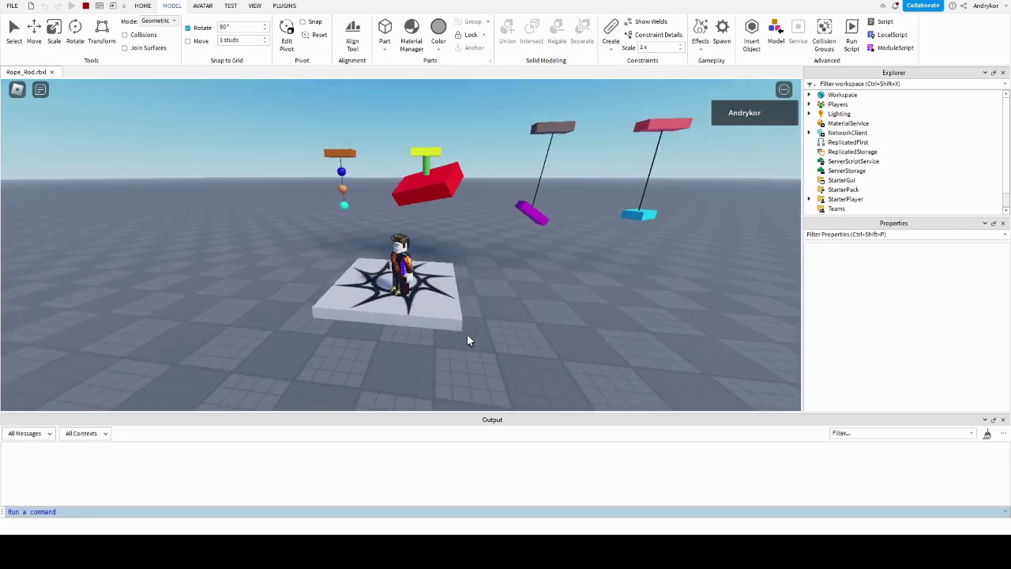
right_drag(443, 305, 442, 304)
- Walk the avatar off the platform toward the hanging pendulums and back again
key(w)
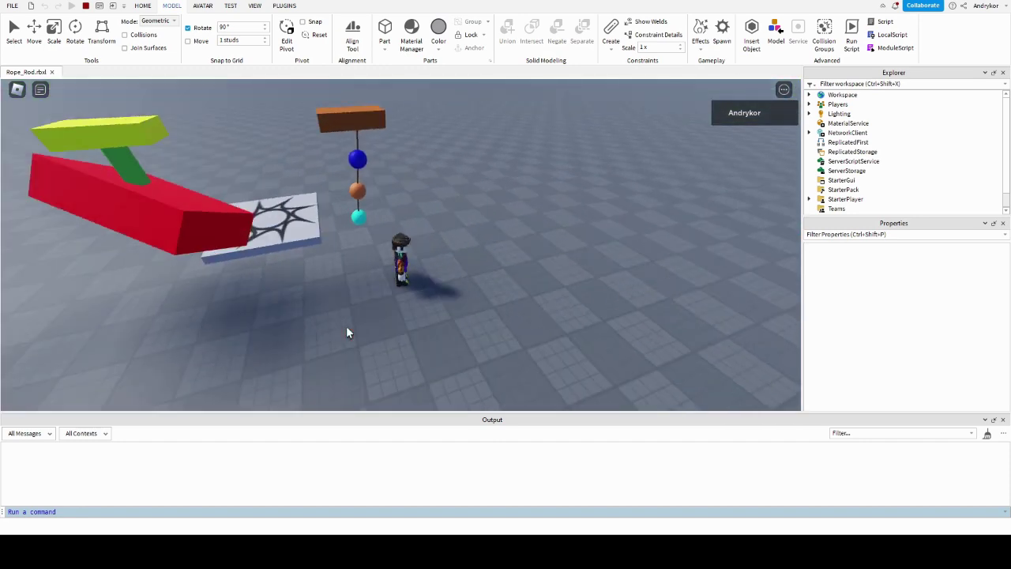
right_drag(346, 331, 347, 331)
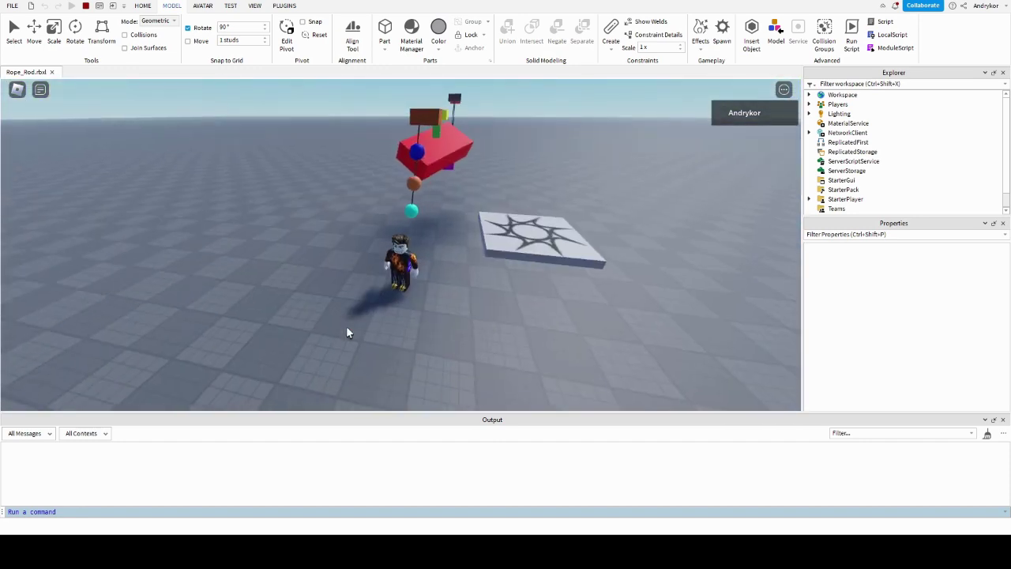
right_drag(346, 332, 351, 335)
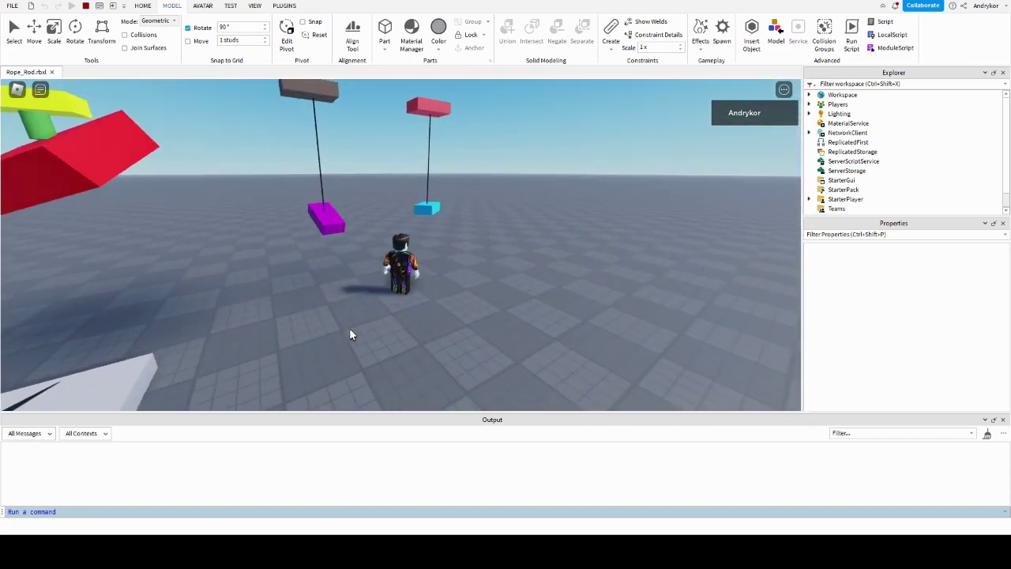
key(w)
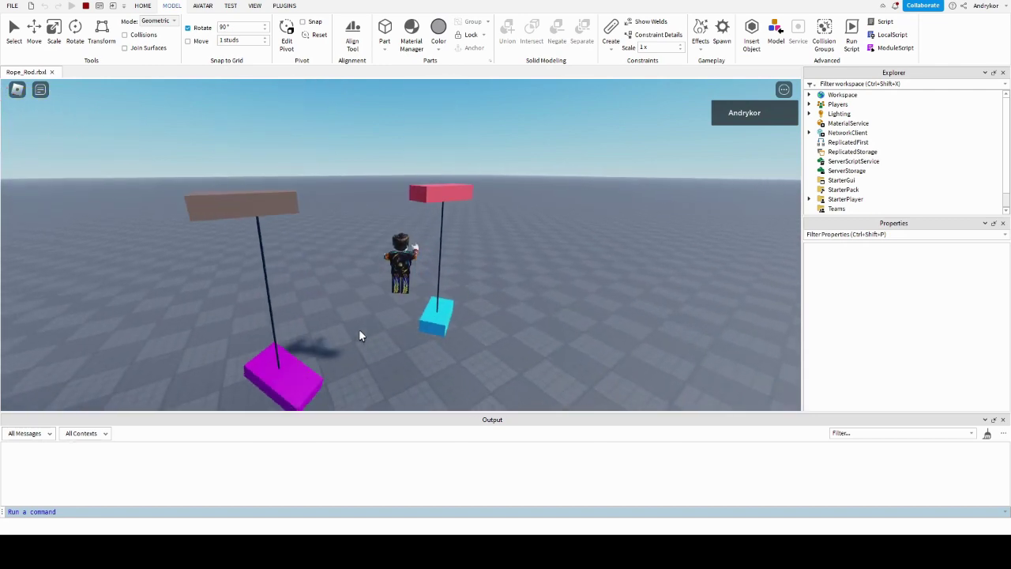
right_drag(358, 336, 240, 304)
key(s)
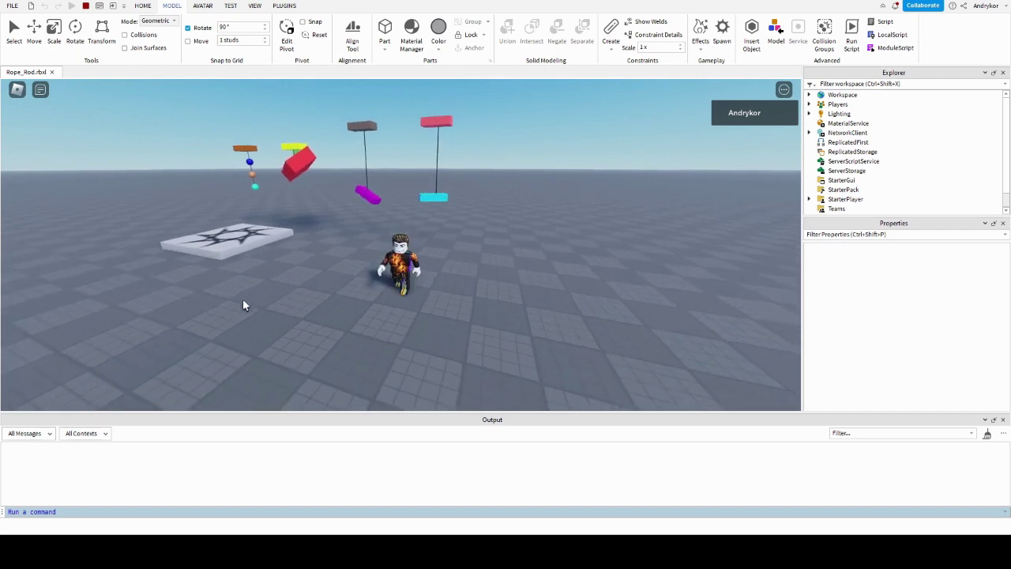
right_drag(253, 305, 267, 312)
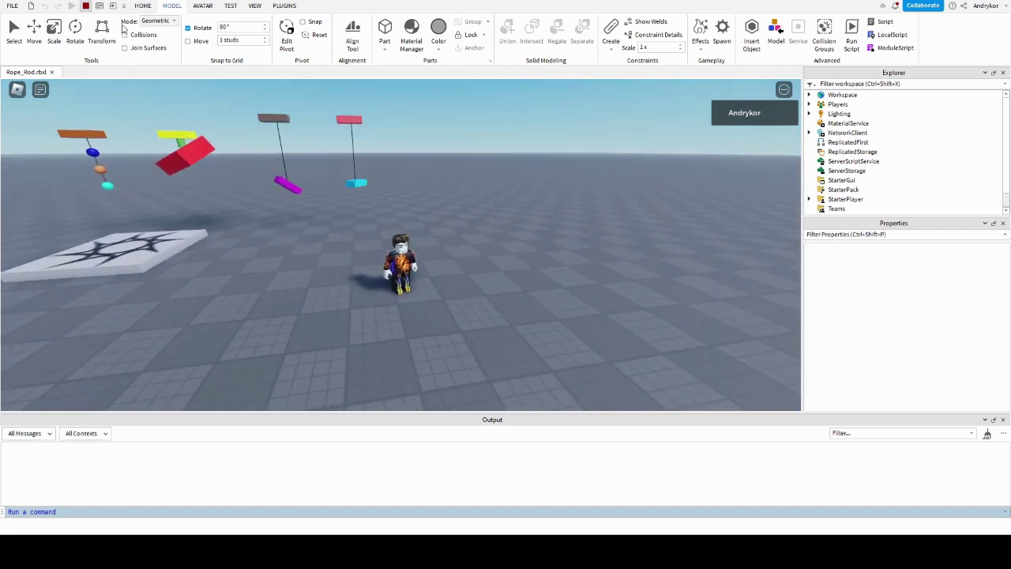
- Stop the play-test and orbit the edit camera out to a wide view of the pendulums
key(shift+F5)
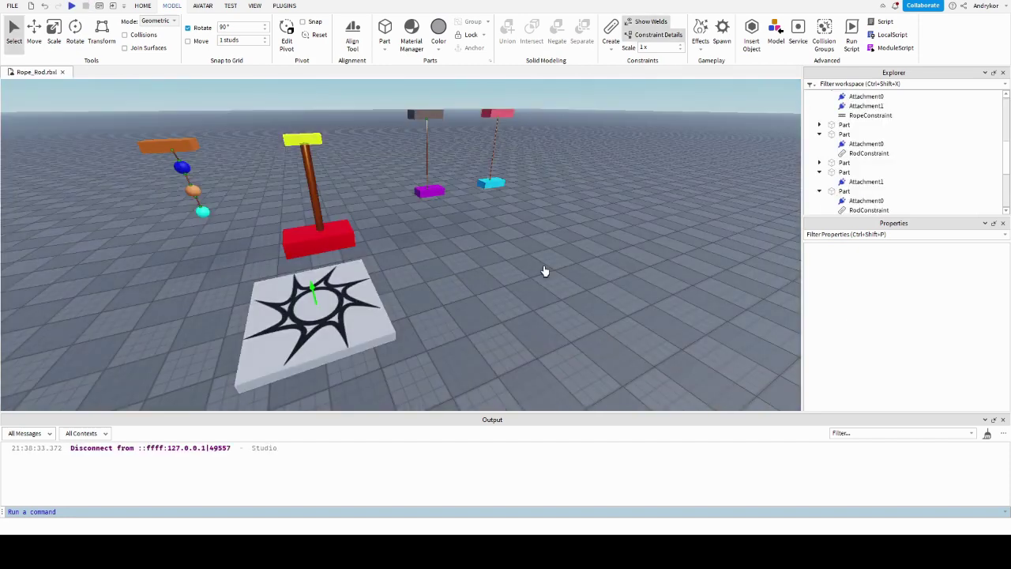
right_drag(544, 270, 500, 282)
scroll(545, 270, down, 3)
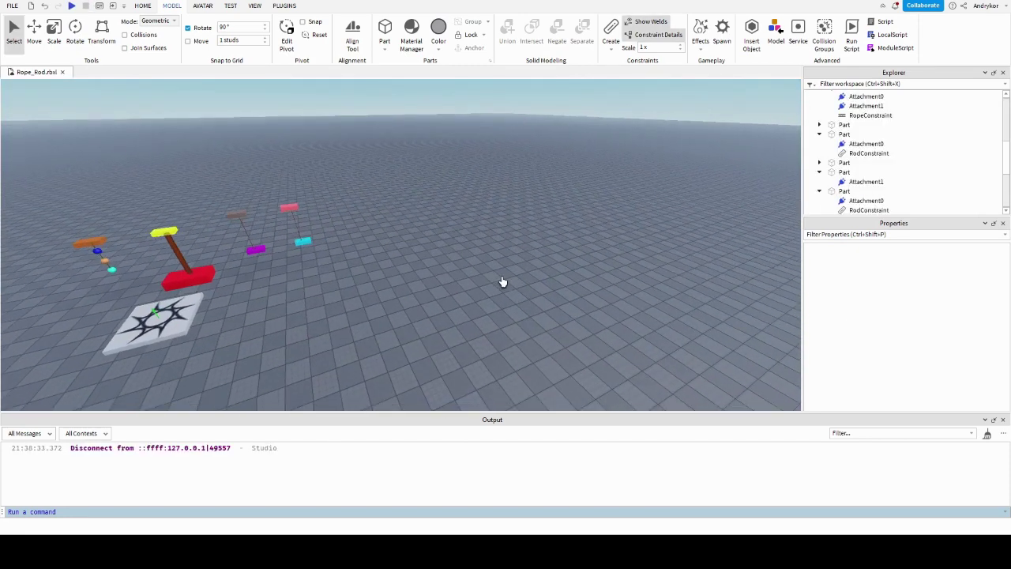
right_drag(577, 289, 574, 290)
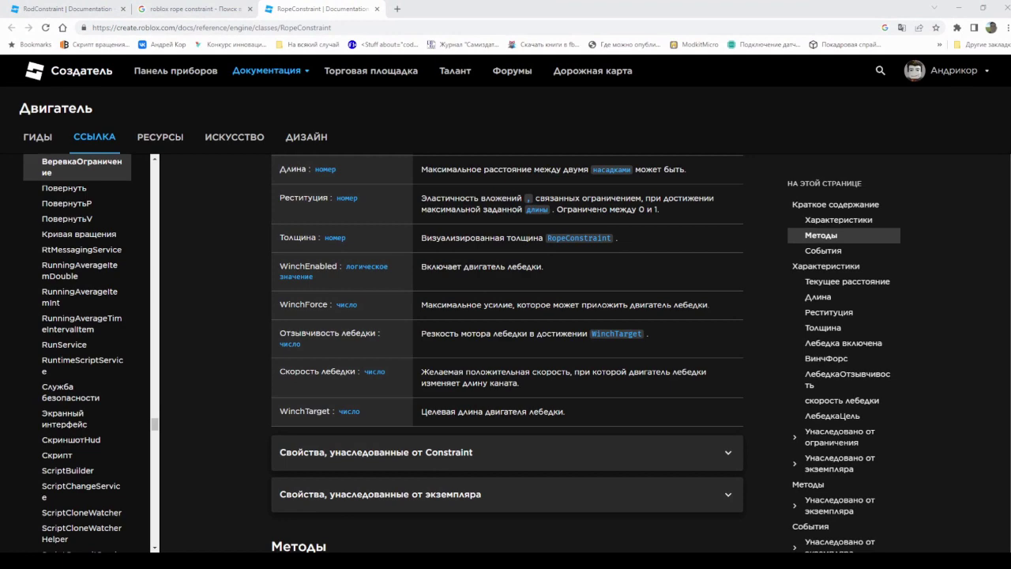
- Switch the RopeConstraint docs page from the Russian translation back to original English
scroll(452, 316, up, 15)
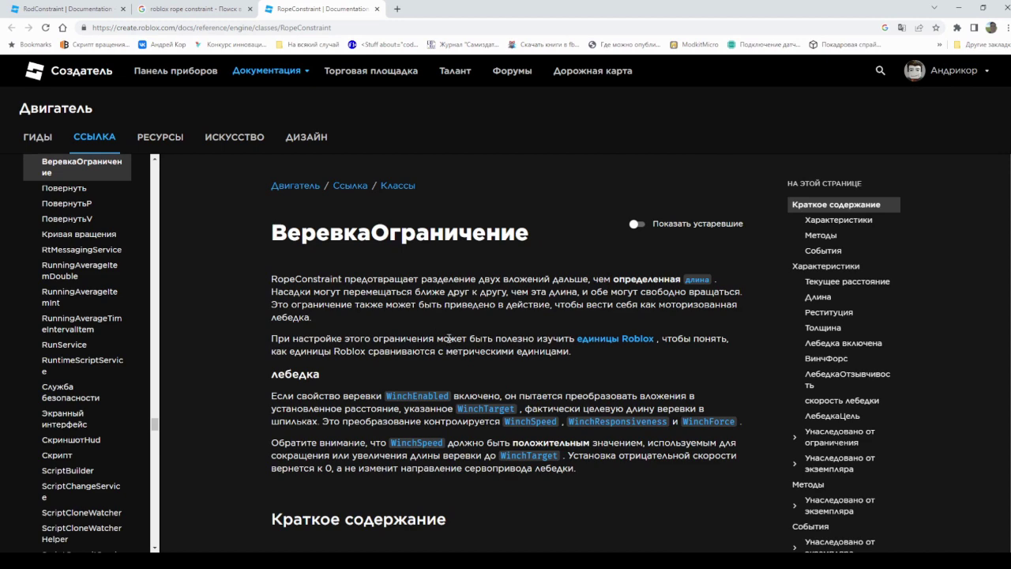
scroll(522, 291, down, 1)
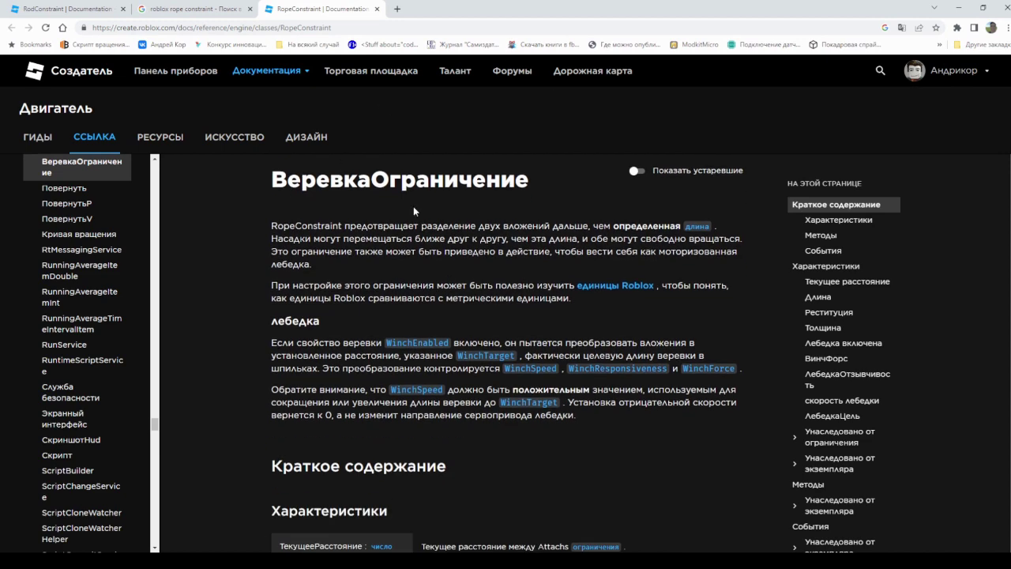
scroll(571, 338, down, 1)
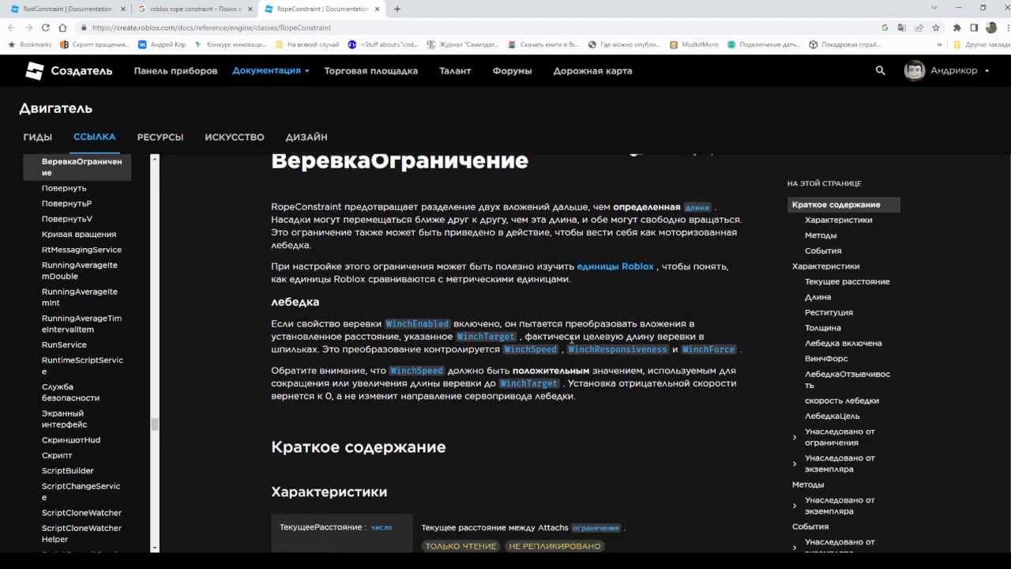
scroll(571, 339, down, 3)
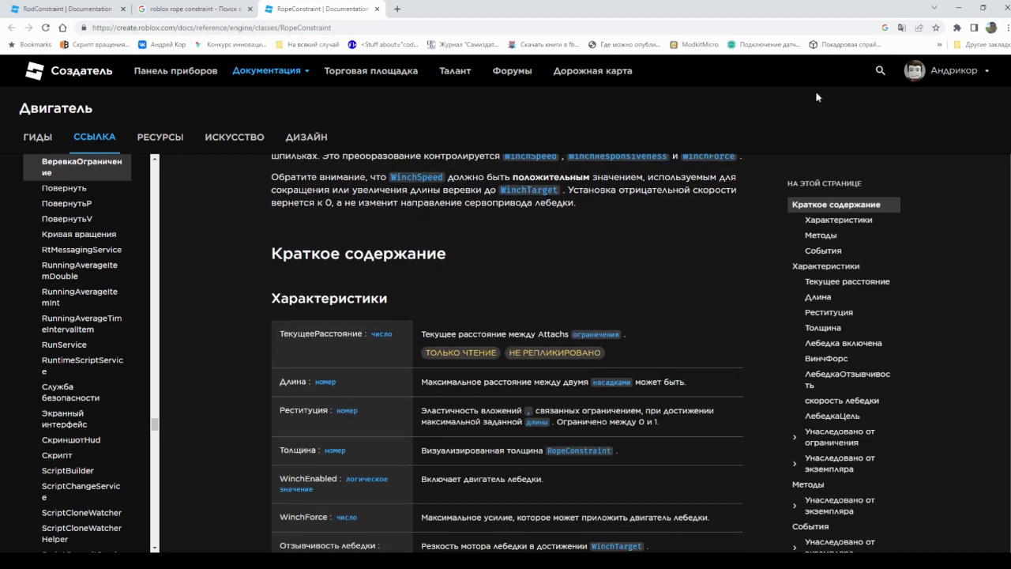
click(771, 30)
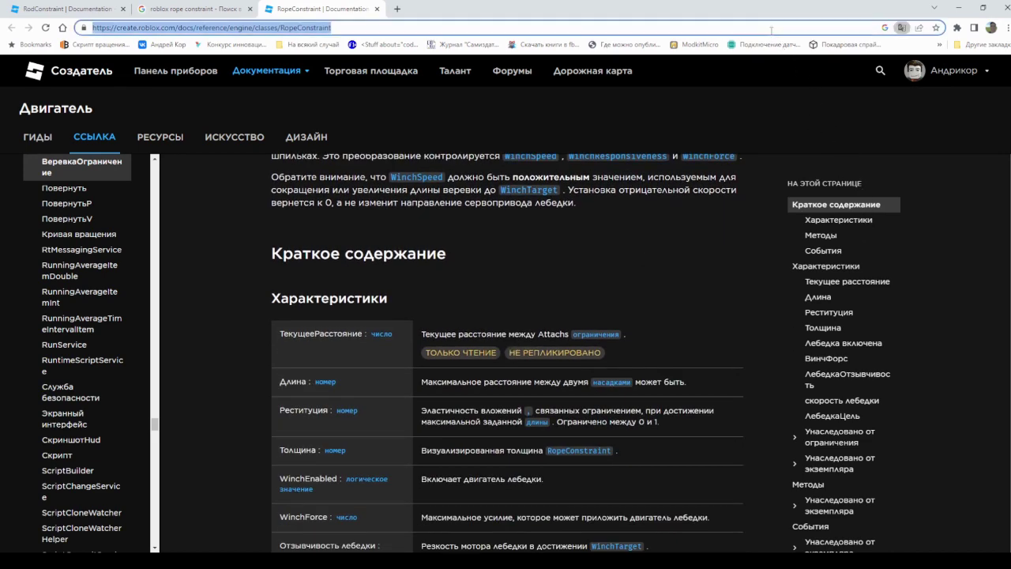
click(826, 102)
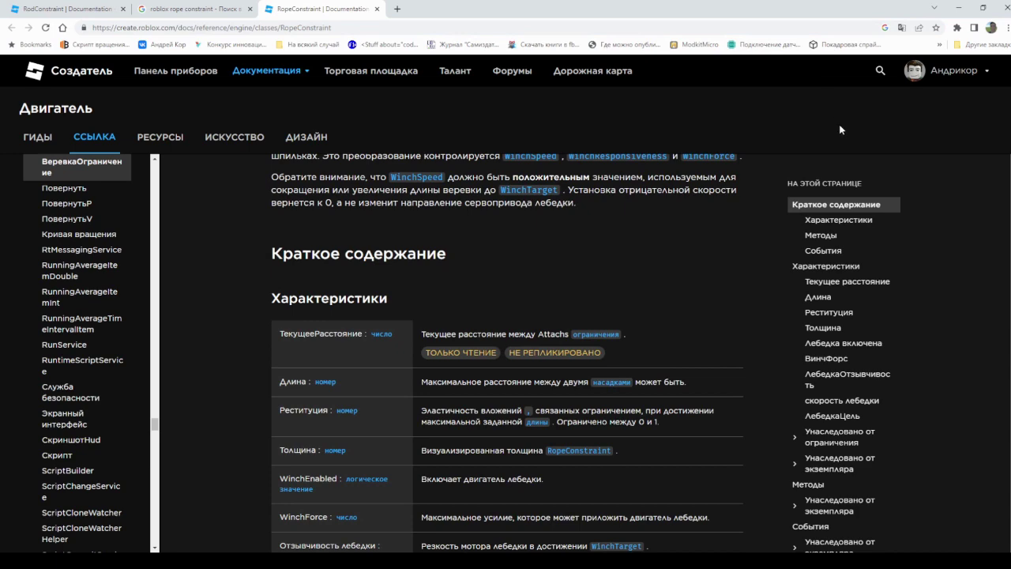
click(902, 30)
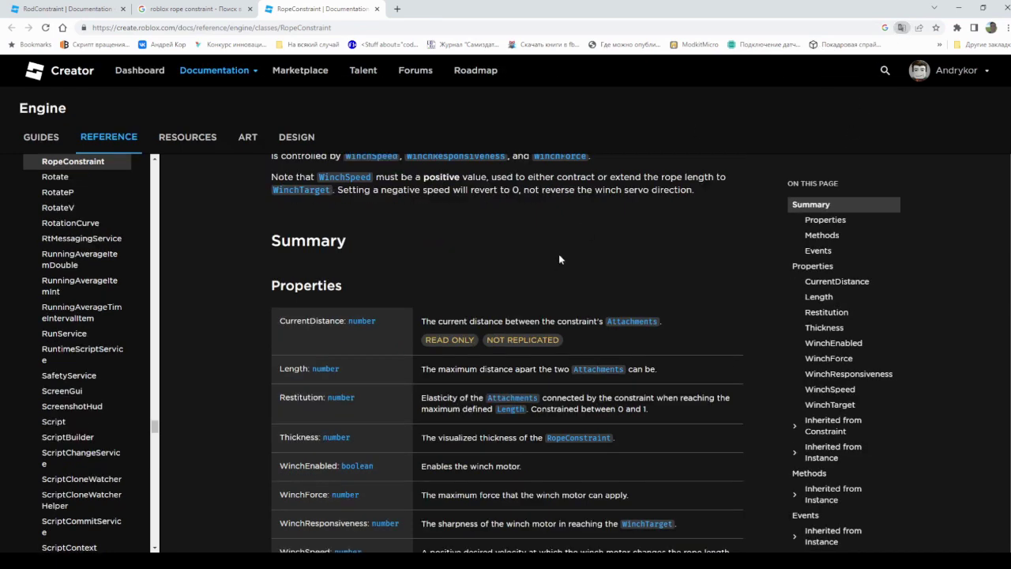
- Read through the RopeConstraint Summary and Properties table, including Length, Restitution and Thickness
scroll(474, 253, down, 2)
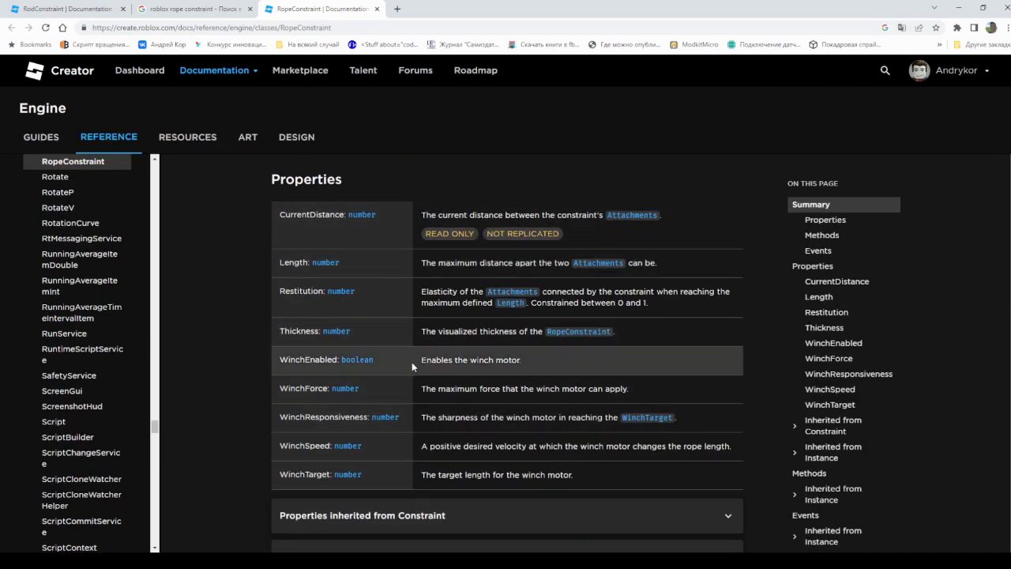
scroll(452, 390, down, 2)
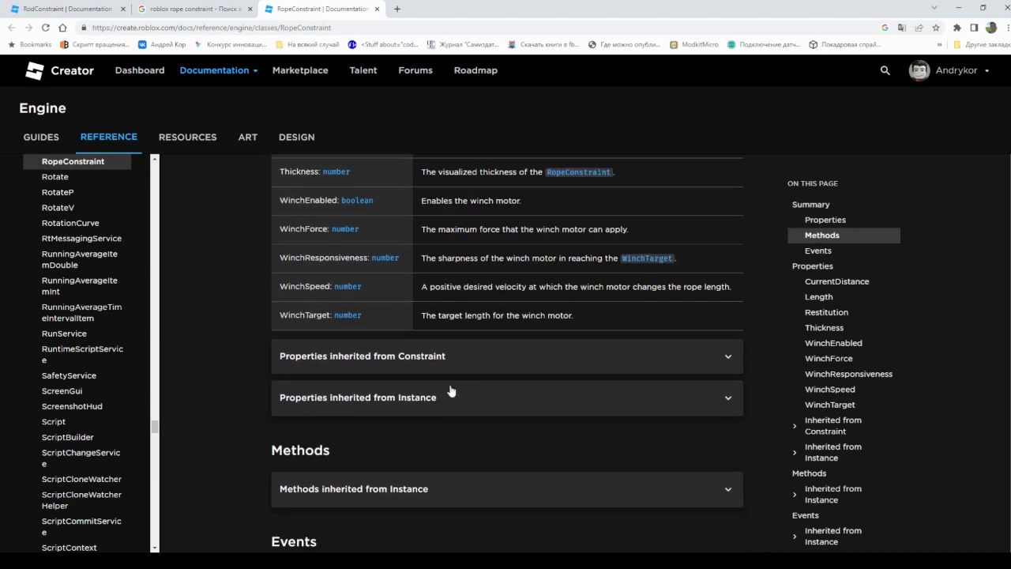
scroll(450, 391, up, 2)
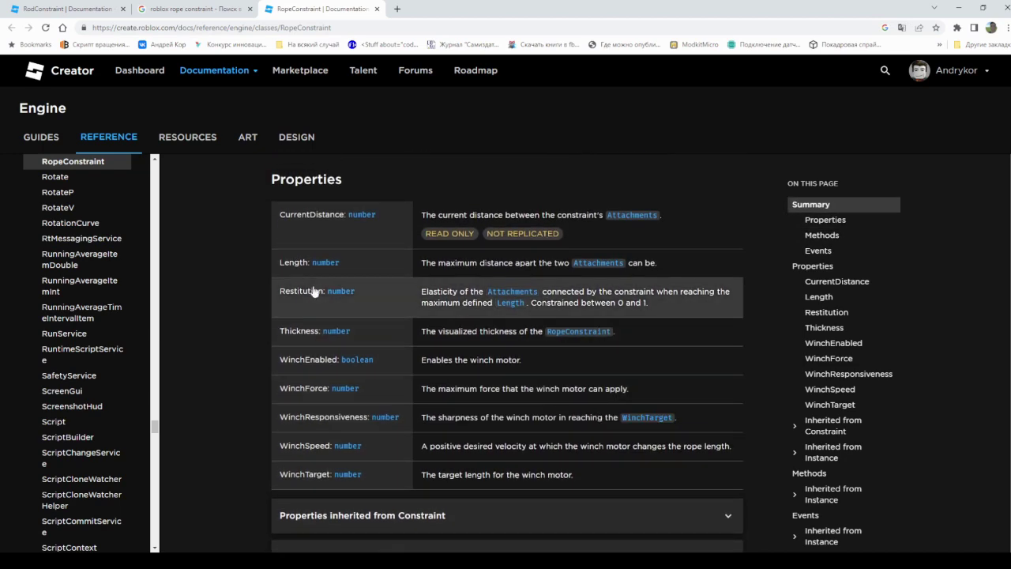
scroll(424, 324, up, 3)
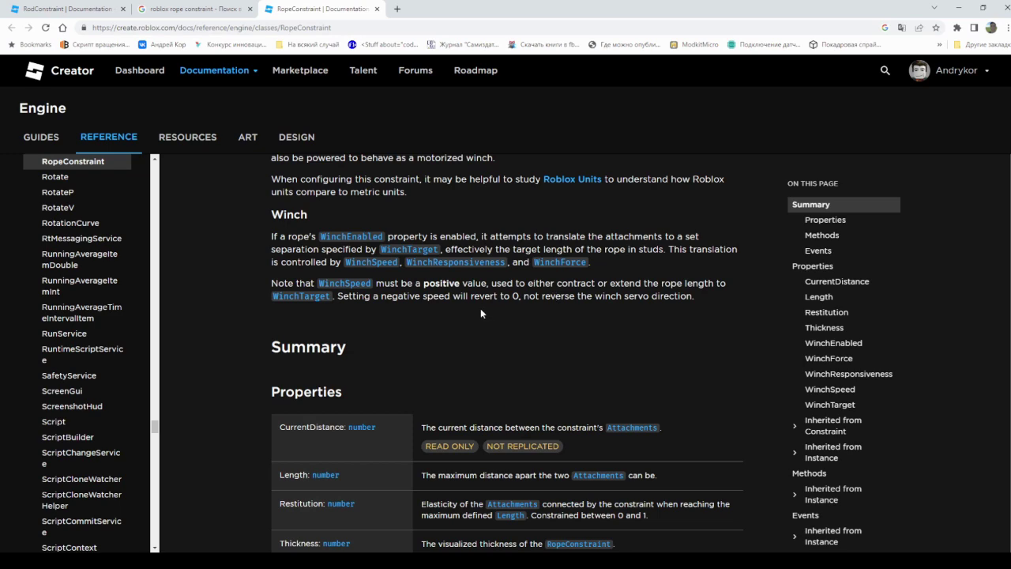
scroll(589, 322, up, 2)
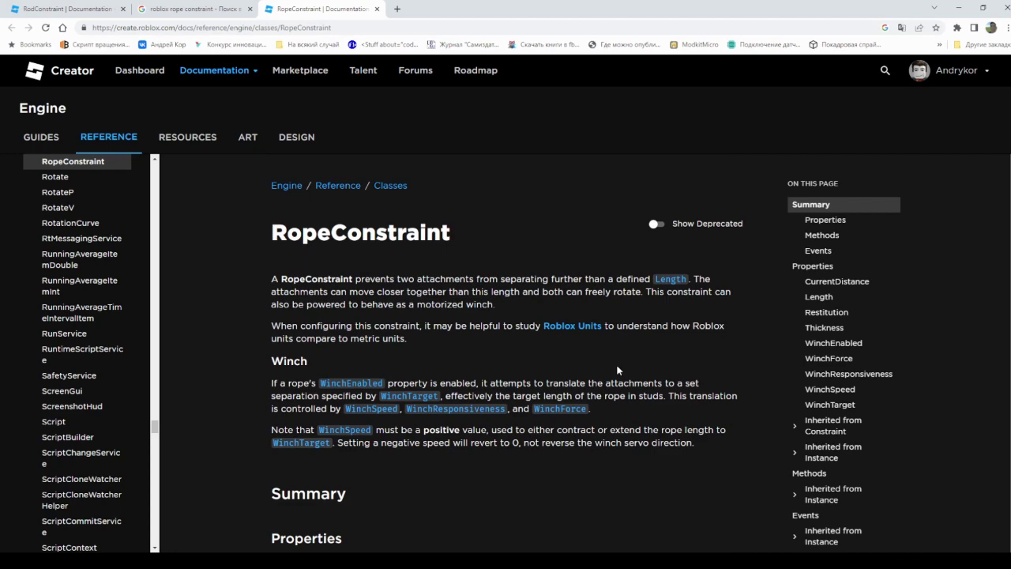
scroll(610, 369, down, 2)
scroll(609, 369, down, 2)
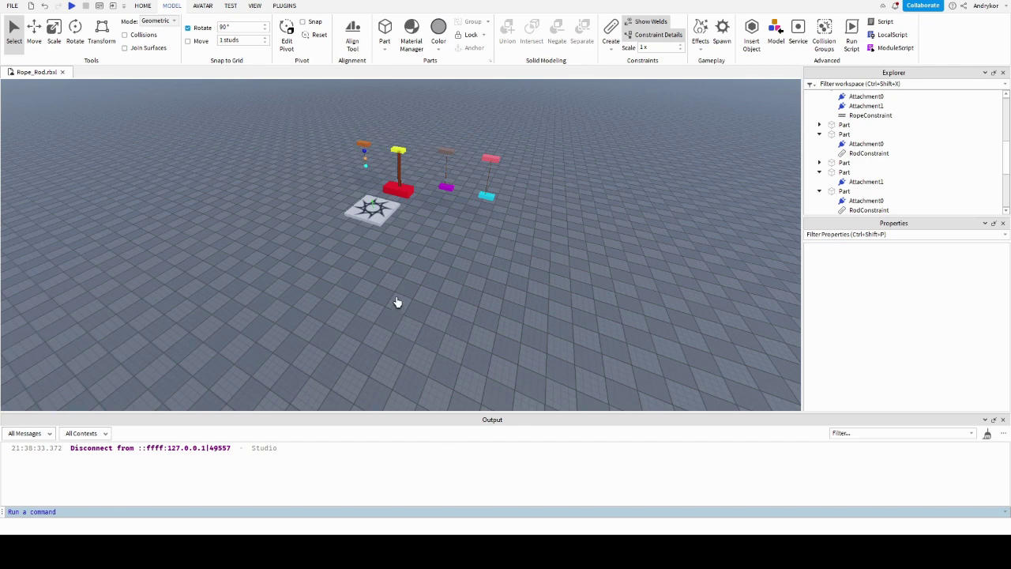
- Insert a new grey Part and drag it across the baseplate
right_drag(426, 307, 474, 292)
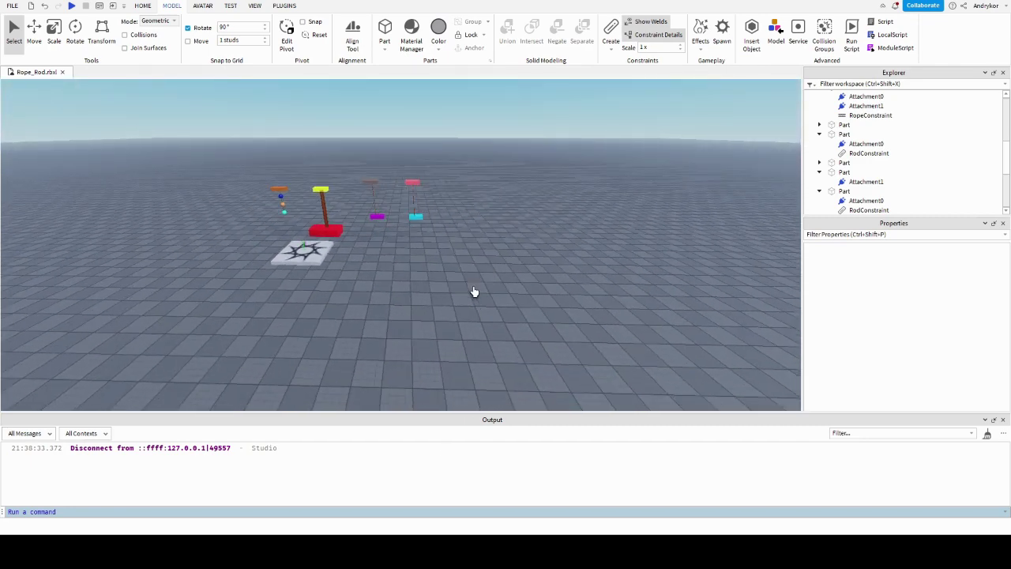
right_drag(536, 306, 537, 307)
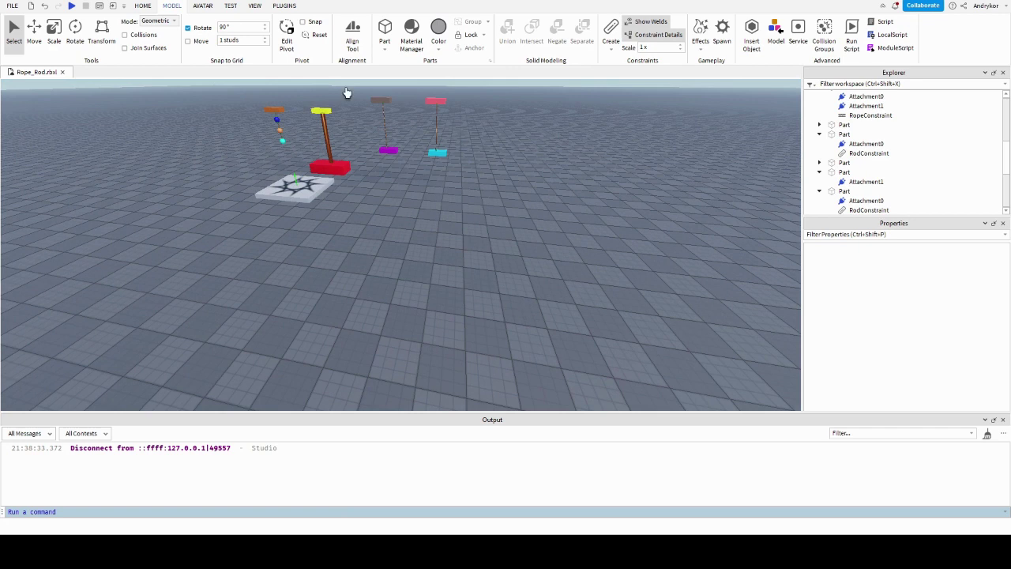
click(385, 36)
drag(413, 246, 527, 270)
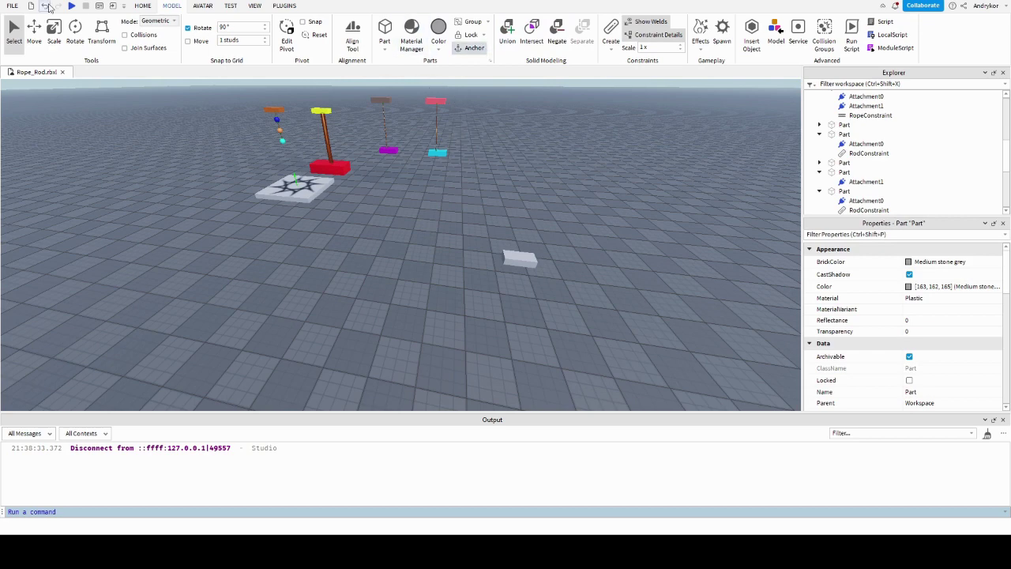
- Raise the part with the Move tool's green arrow up to pendulum-top height
click(34, 33)
drag(536, 193, 572, 111)
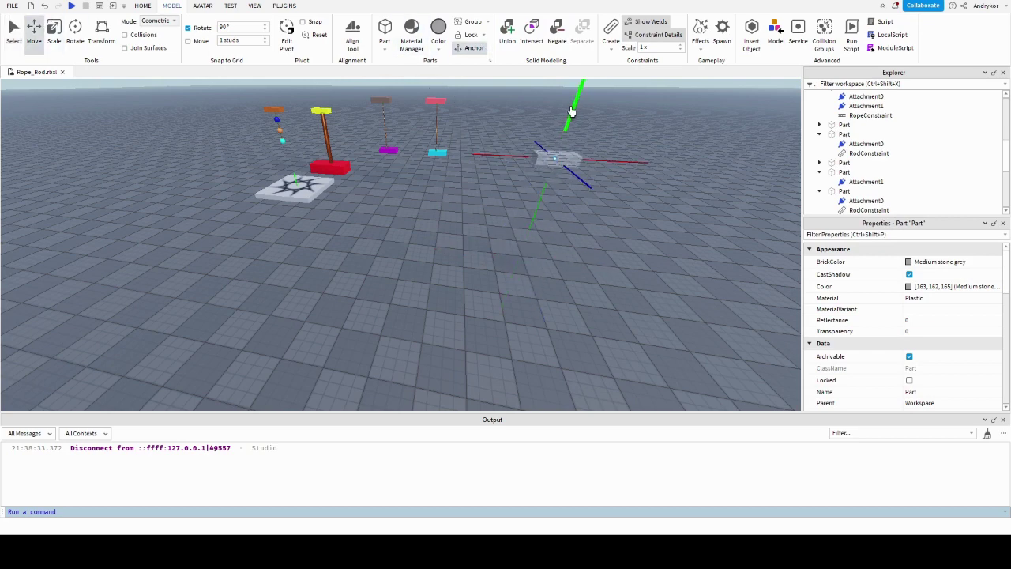
right_drag(505, 210, 521, 224)
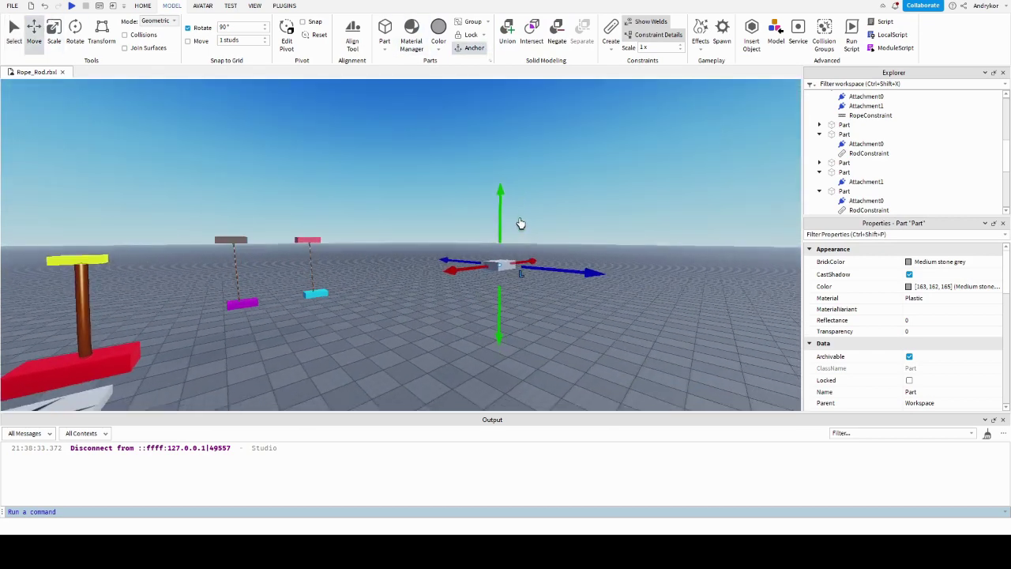
drag(502, 214, 503, 187)
scroll(553, 221, up, 3)
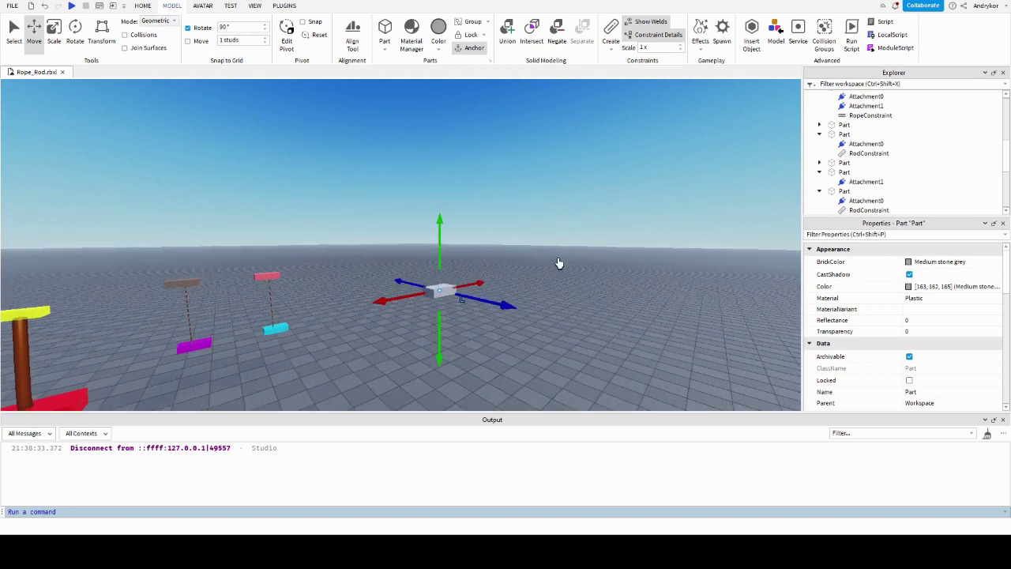
mouse_move(557, 263)
right_down()
mouse_move(470, 260)
mouse_move(462, 278)
mouse_move(493, 300)
right_up()
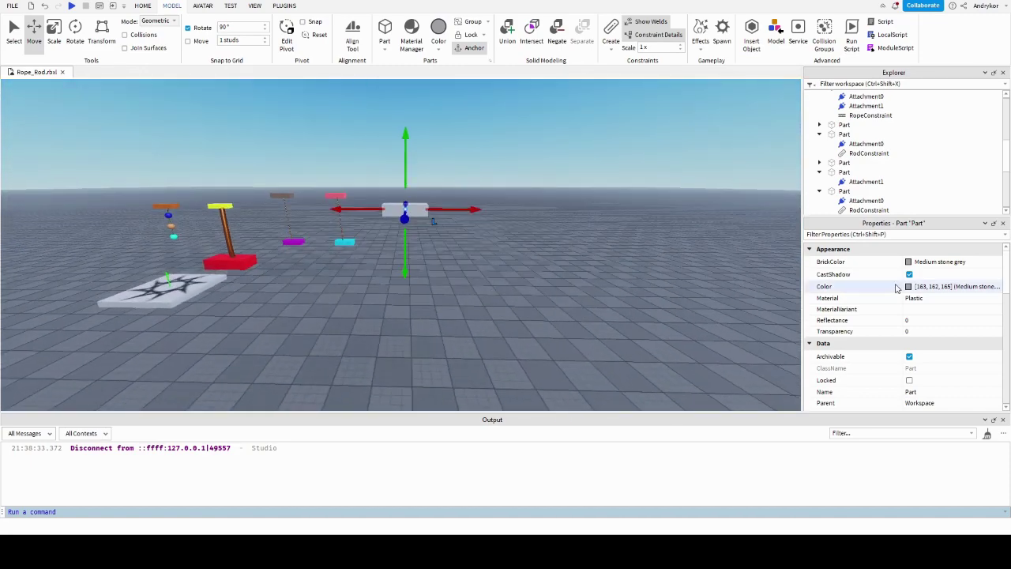
- Set the raised block's BrickColor to Really blue
click(912, 265)
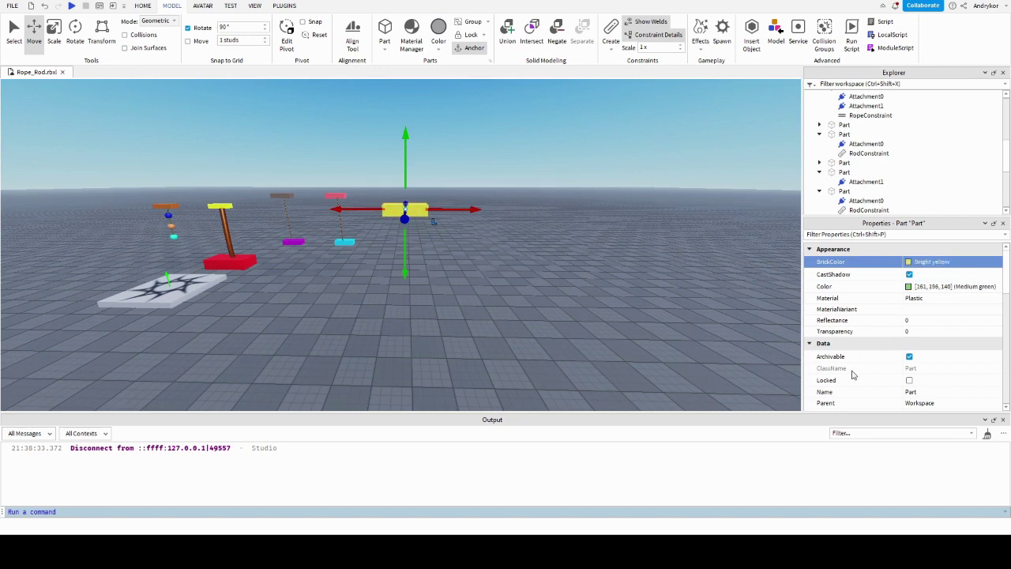
key(Down)
key(Down)
key(Down)
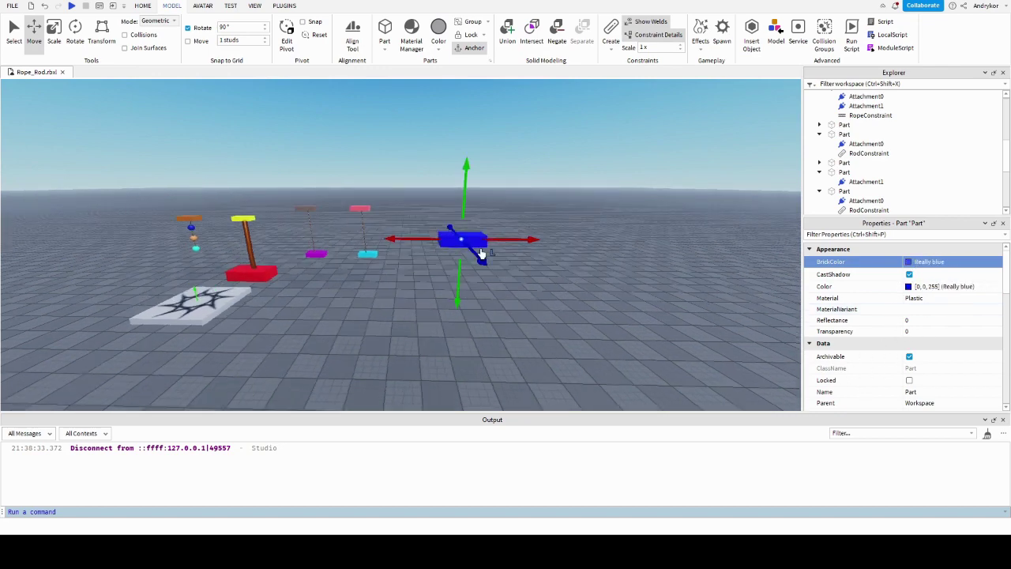
right_drag(457, 243, 426, 235)
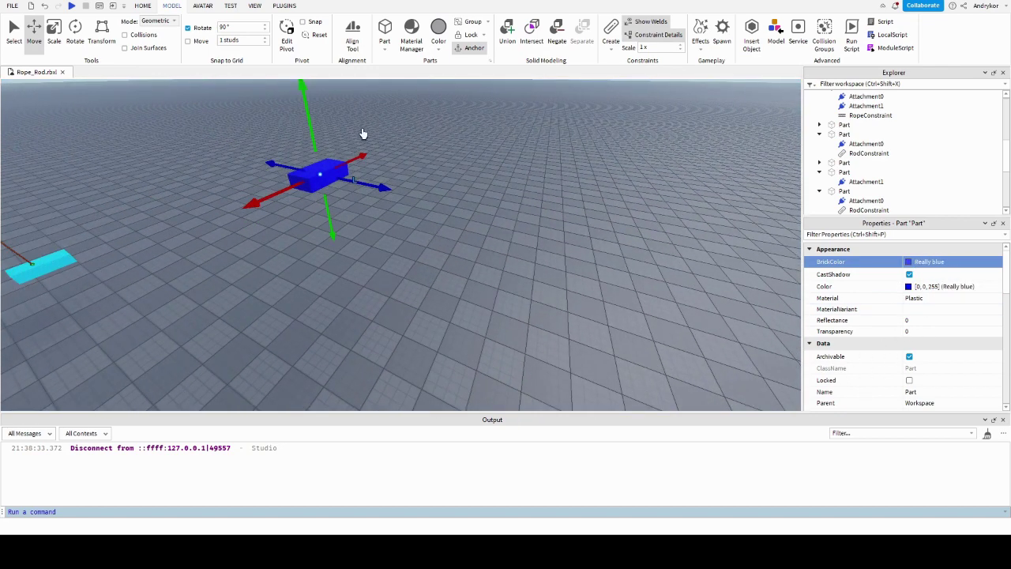
right_drag(383, 206, 480, 264)
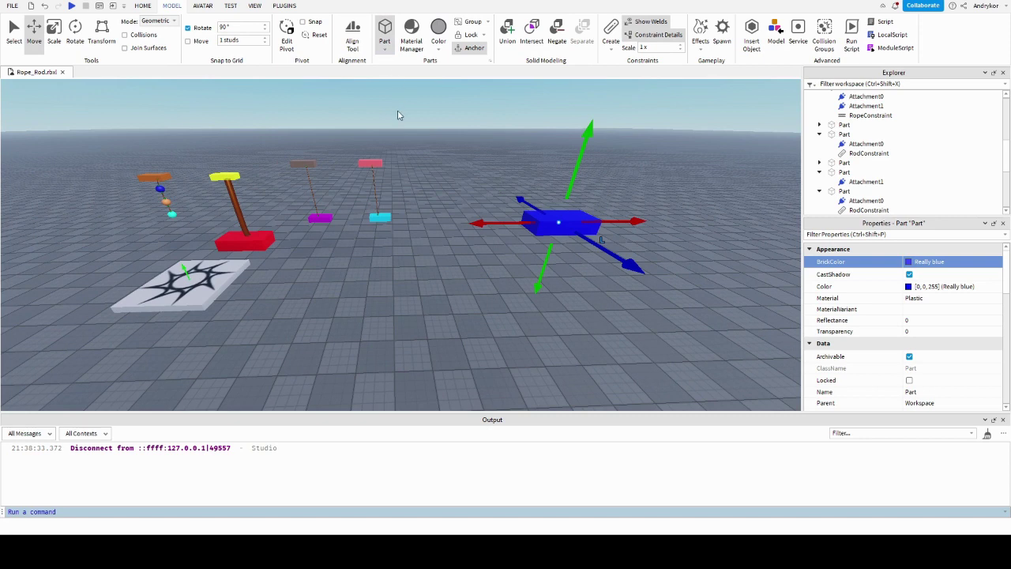
- Drag the small grey part to a new spot on the baseplate
drag(403, 245, 455, 281)
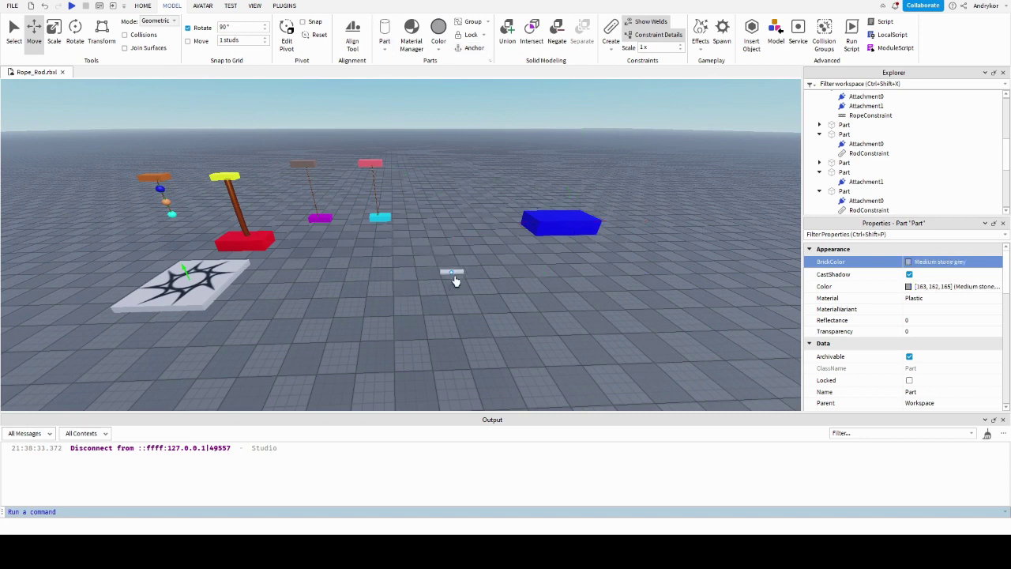
drag(562, 324, 562, 324)
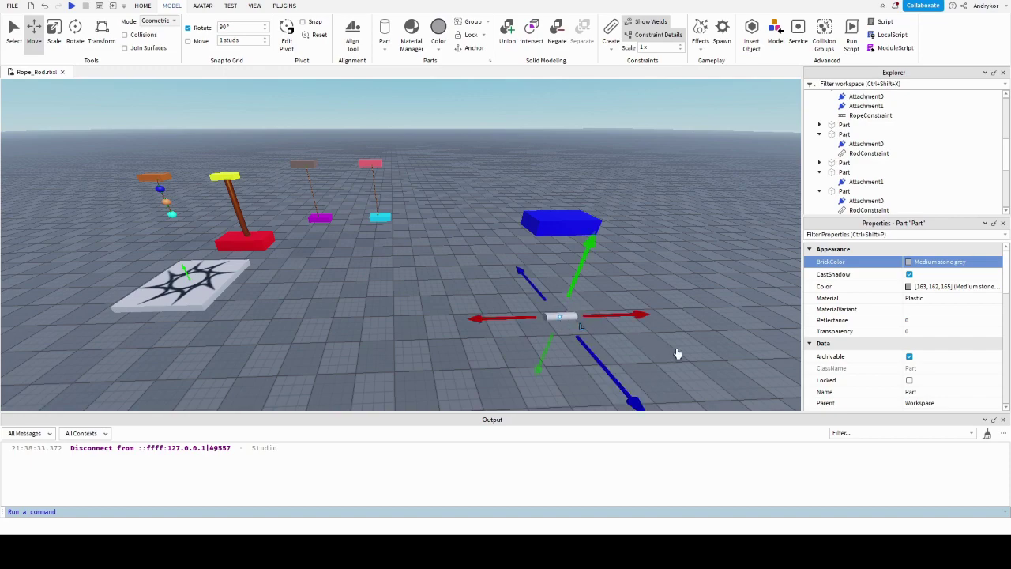
middle_drag(677, 354, 582, 302)
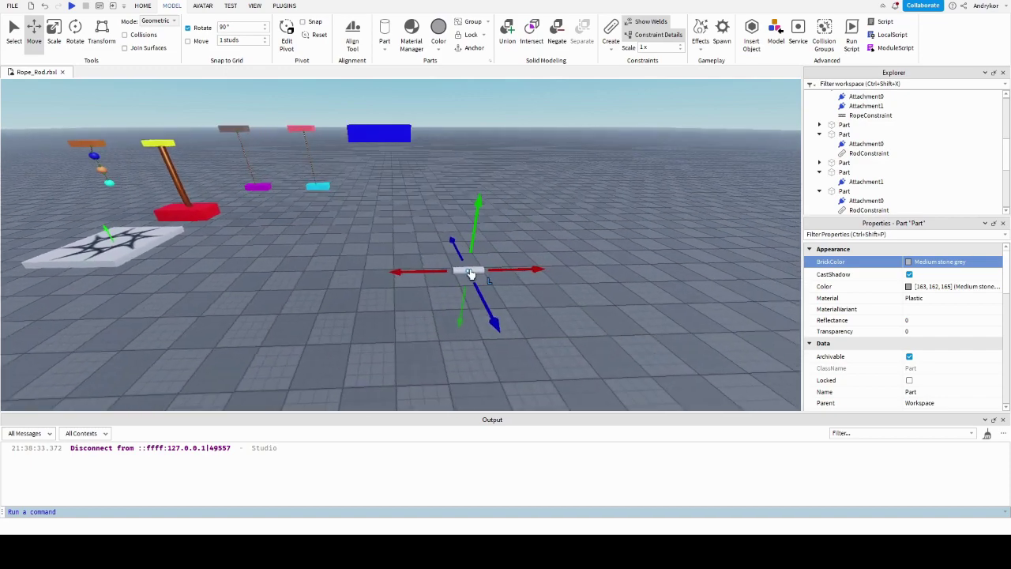
- Drag the small grey part across the baseplate to sit beneath the blue block
drag(470, 273, 412, 198)
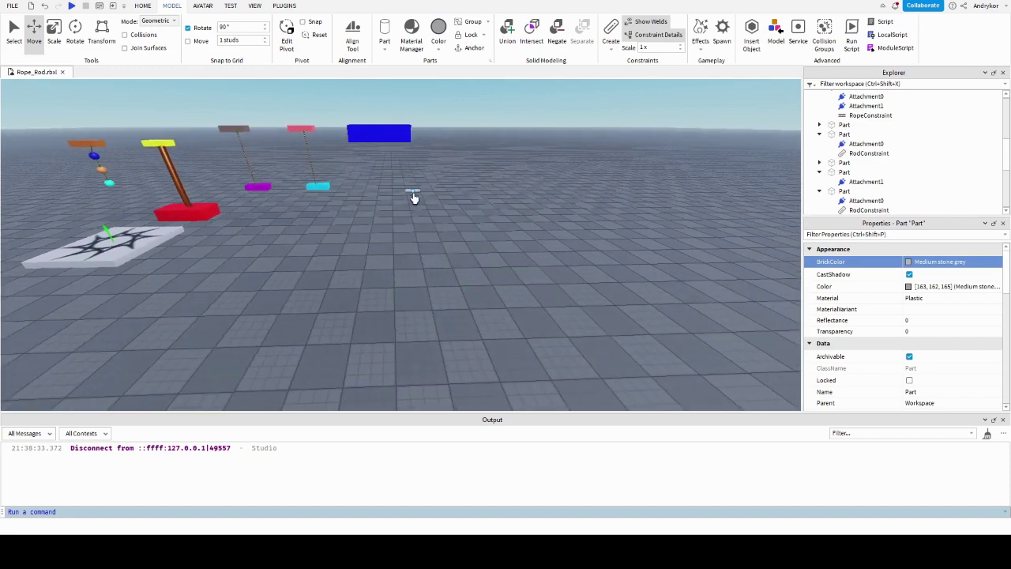
drag(482, 295, 482, 295)
right_drag(361, 276, 342, 246)
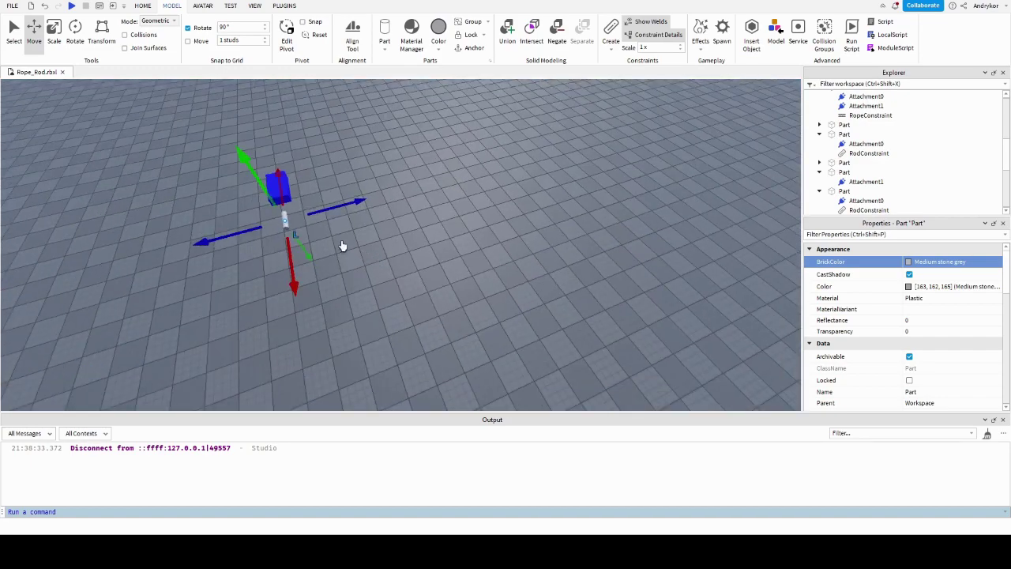
mouse_move(287, 230)
mouse_down()
mouse_move(272, 193)
mouse_move(282, 199)
mouse_up()
scroll(282, 199, up, 5)
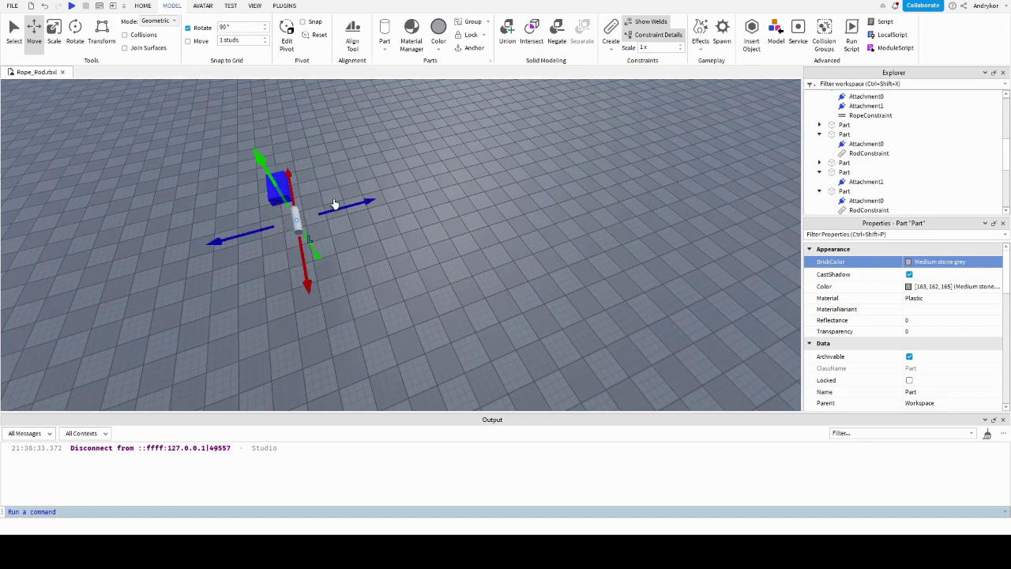
scroll(451, 278, down, 5)
- Lower the small part toward the ground with the Move tool's green arrow
right_drag(452, 278, 510, 287)
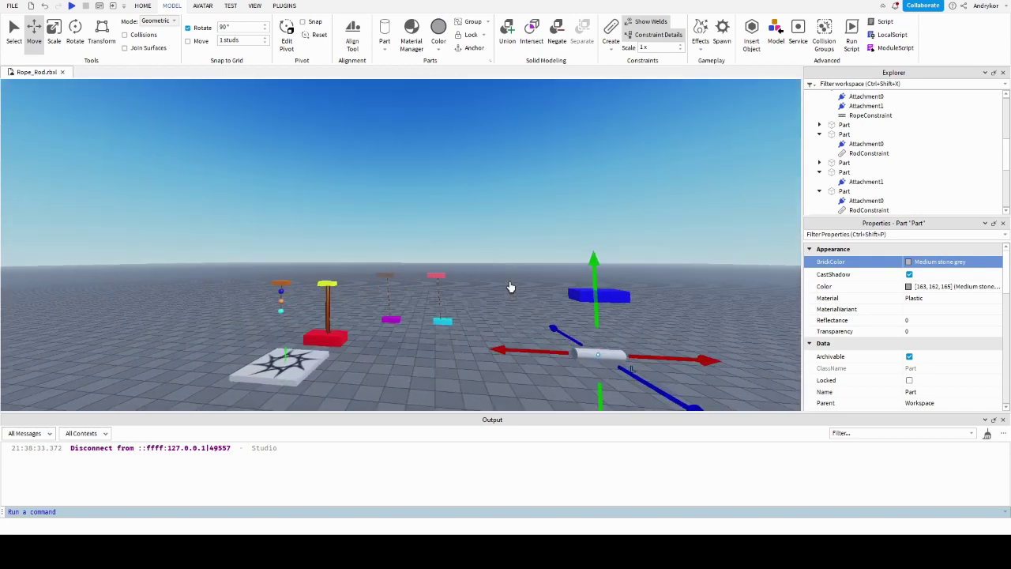
middle_drag(510, 287, 423, 177)
drag(398, 142, 382, 249)
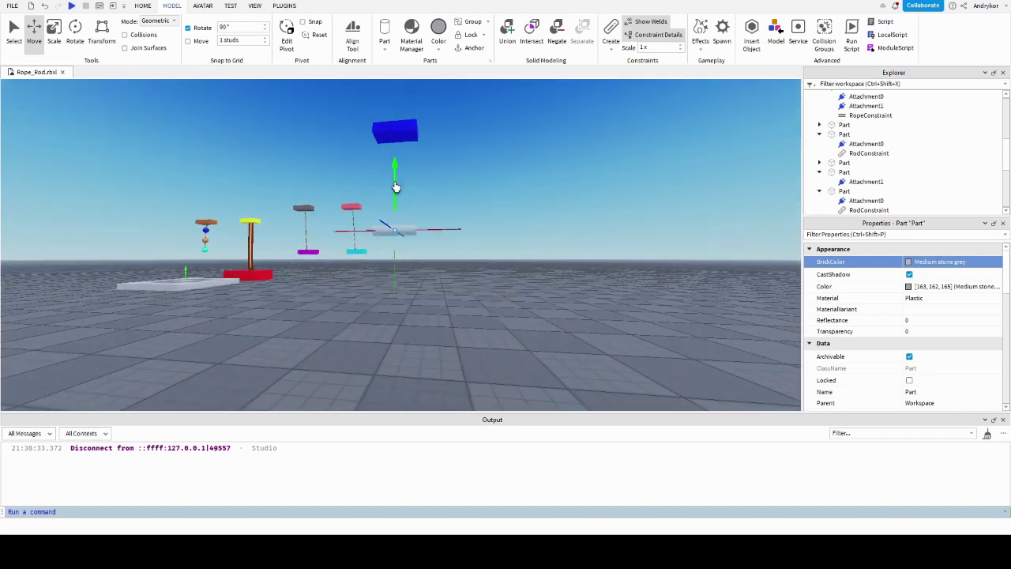
mouse_move(383, 249)
right_down()
mouse_move(335, 259)
mouse_move(351, 305)
mouse_move(379, 276)
mouse_move(466, 274)
mouse_move(506, 255)
right_up()
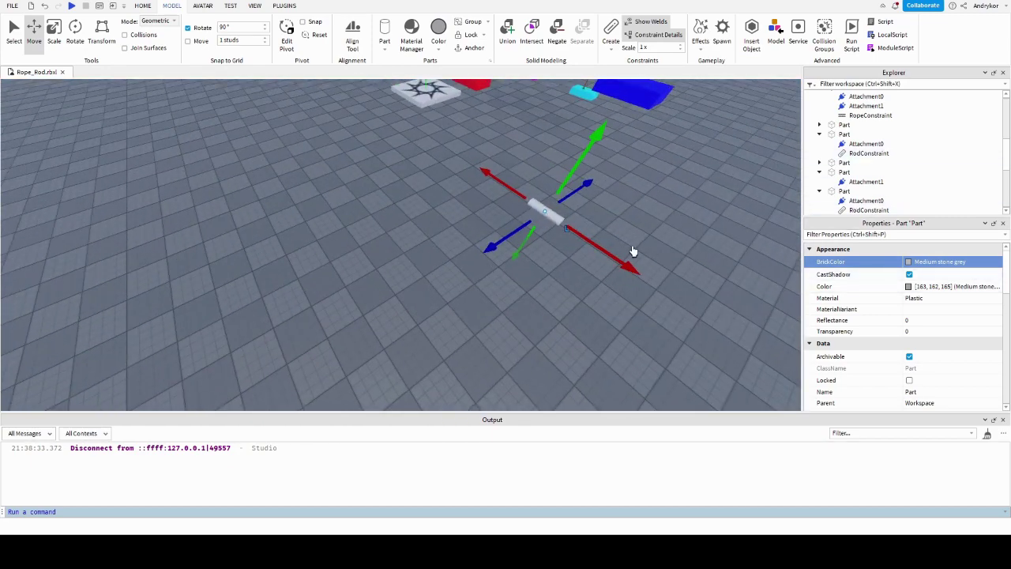
click(53, 33)
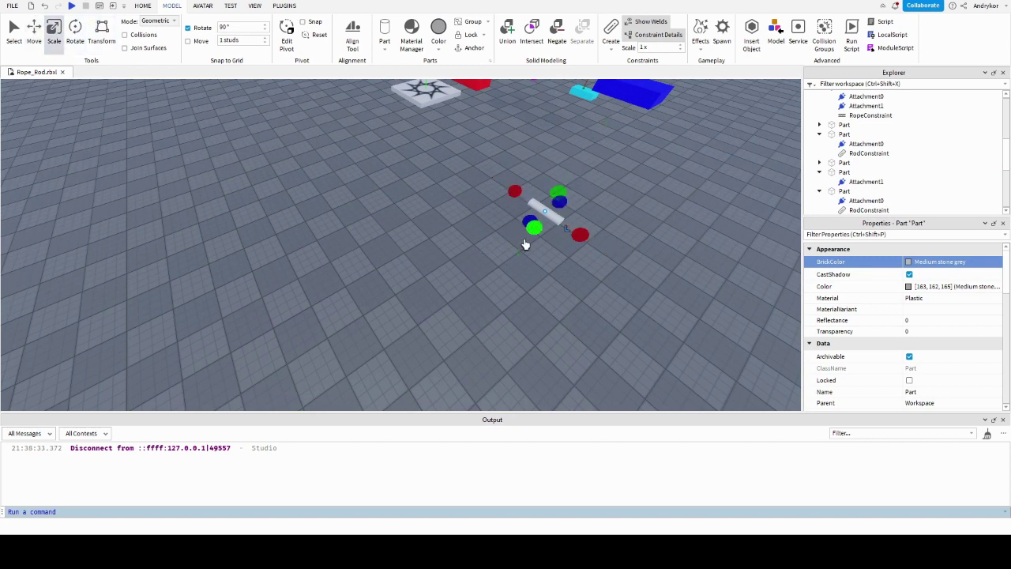
- Resize the small part with the Scale tool handles
drag(584, 245, 545, 213)
drag(564, 225, 584, 243)
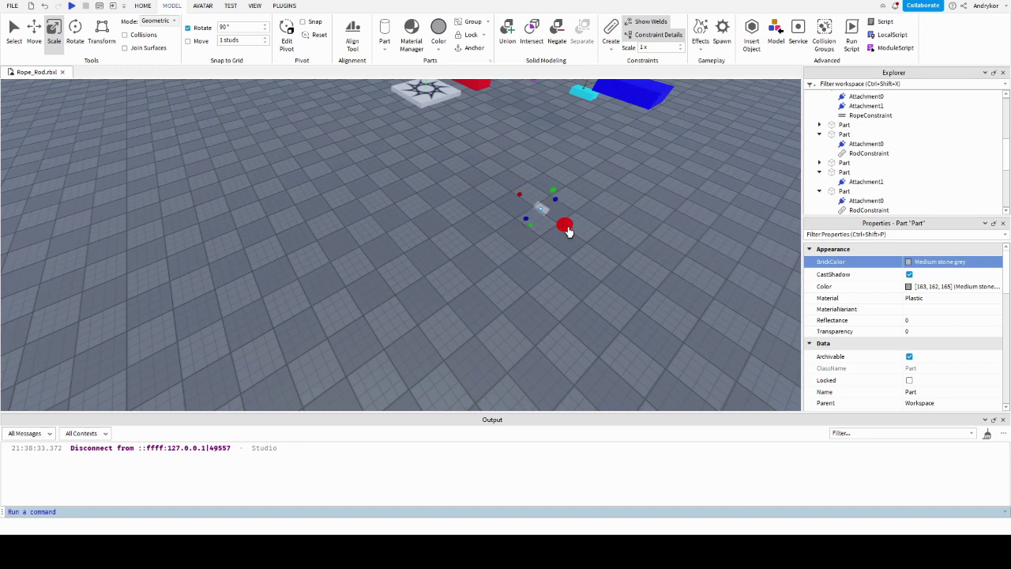
scroll(681, 283, down, 3)
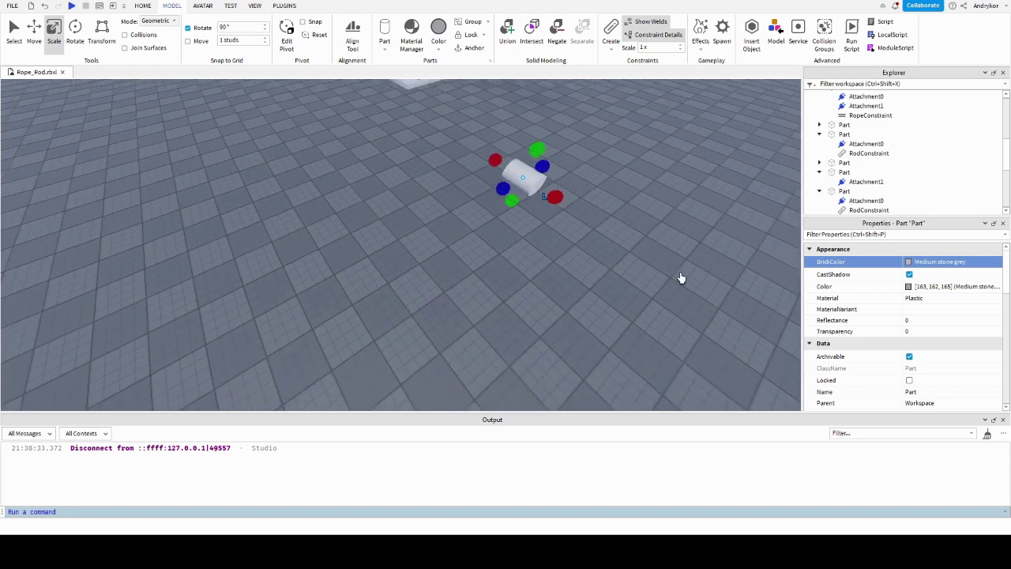
right_drag(681, 283, 671, 272)
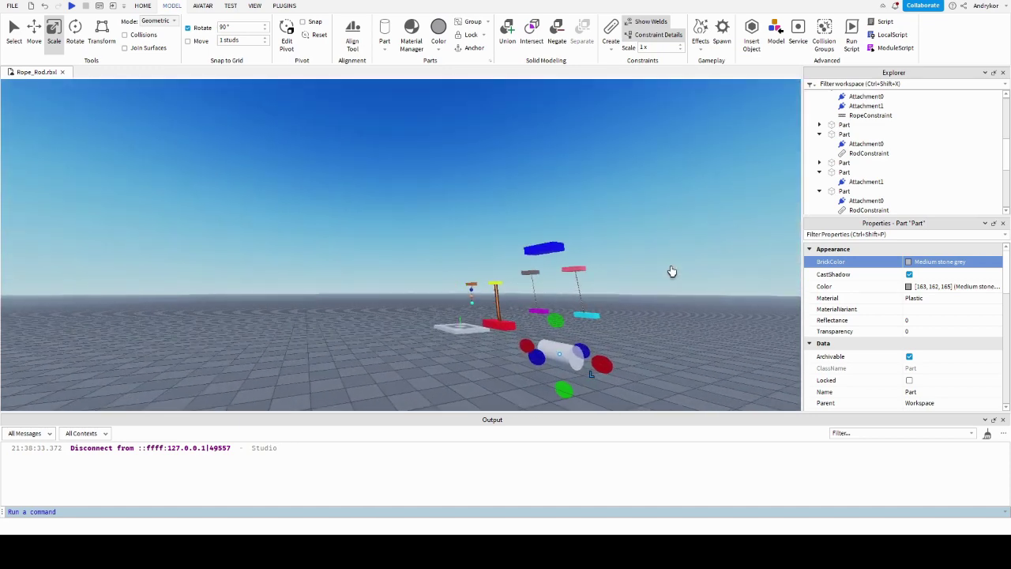
key(d)
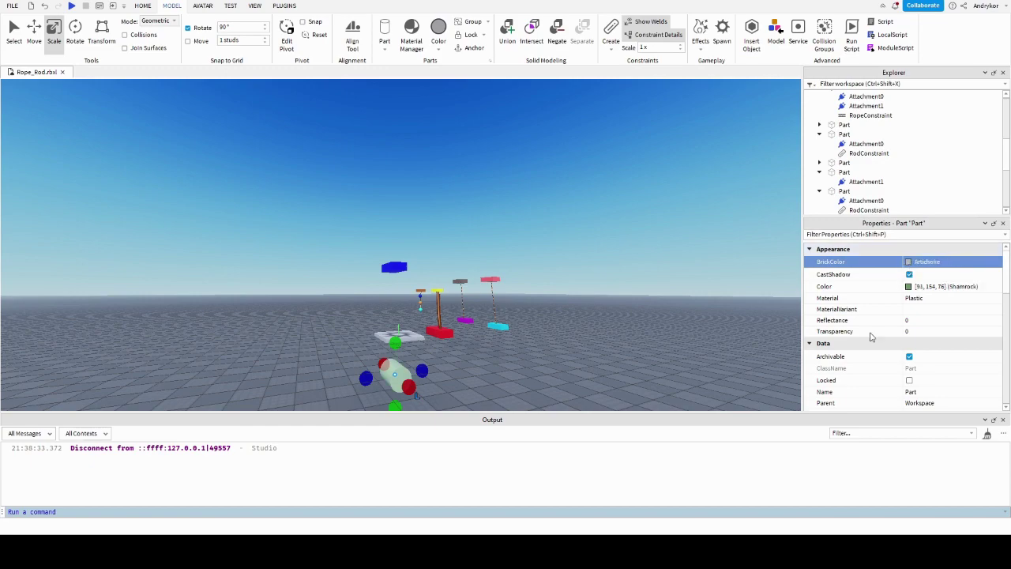
- Make the part Sea green and set its Material to Metal
key(w)
key(a)
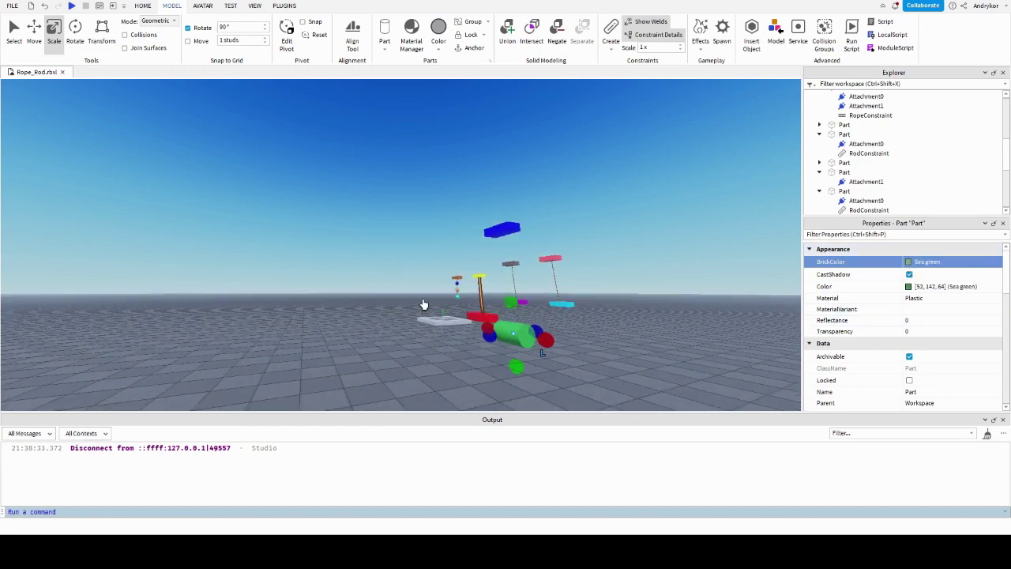
right_drag(424, 304, 440, 296)
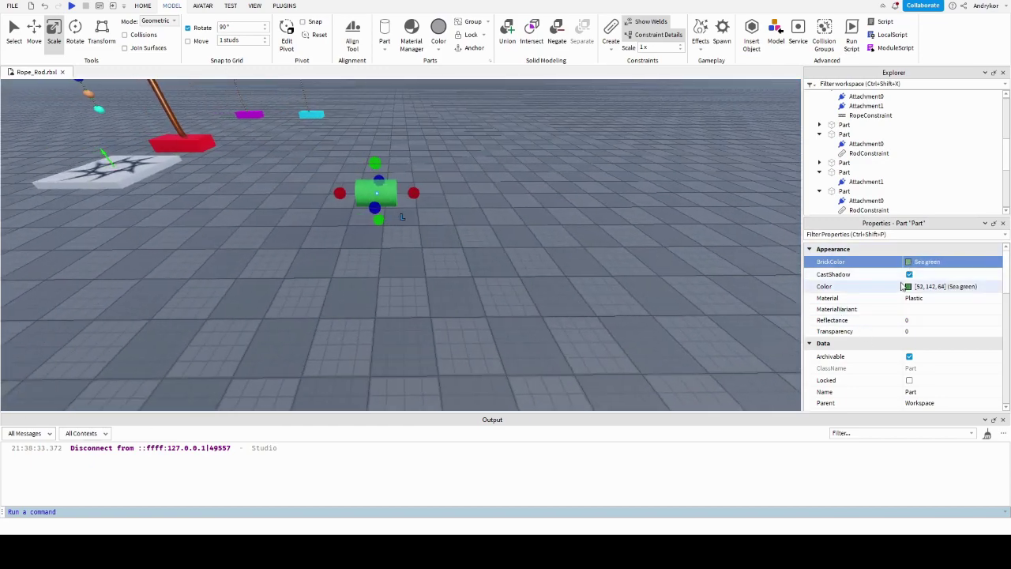
click(910, 299)
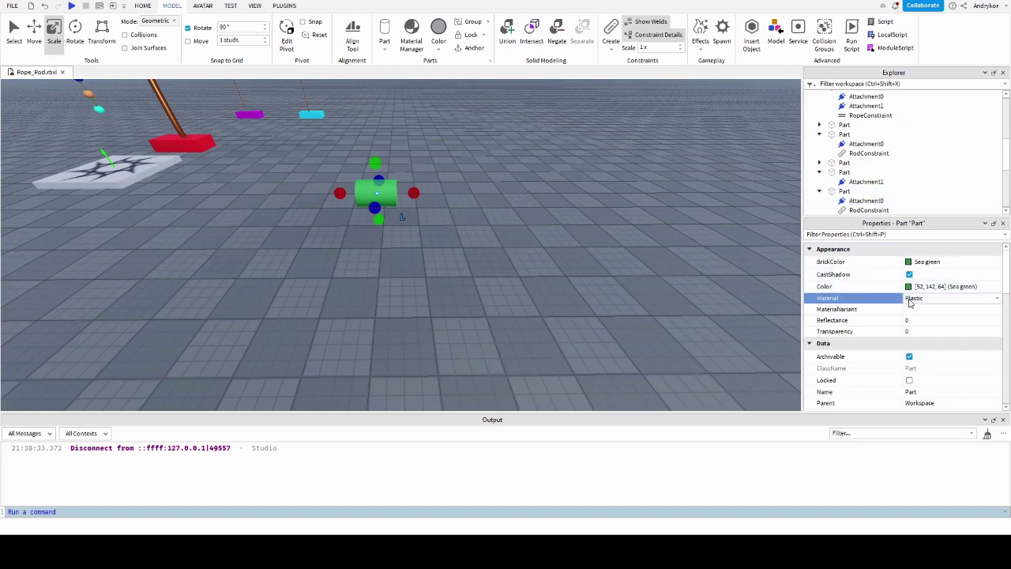
text(Metal)
key(m)
key(m)
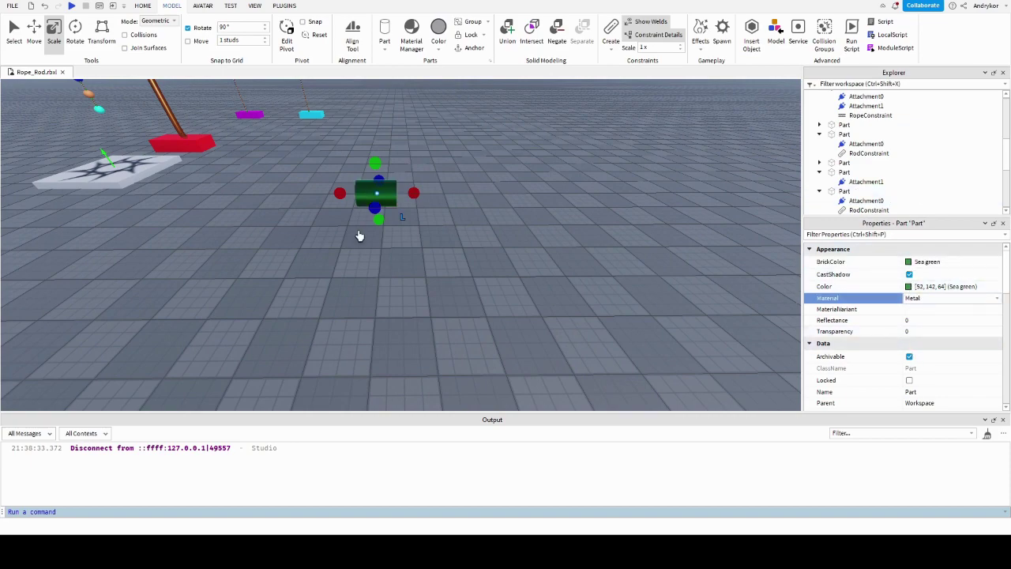
right_drag(356, 235, 279, 233)
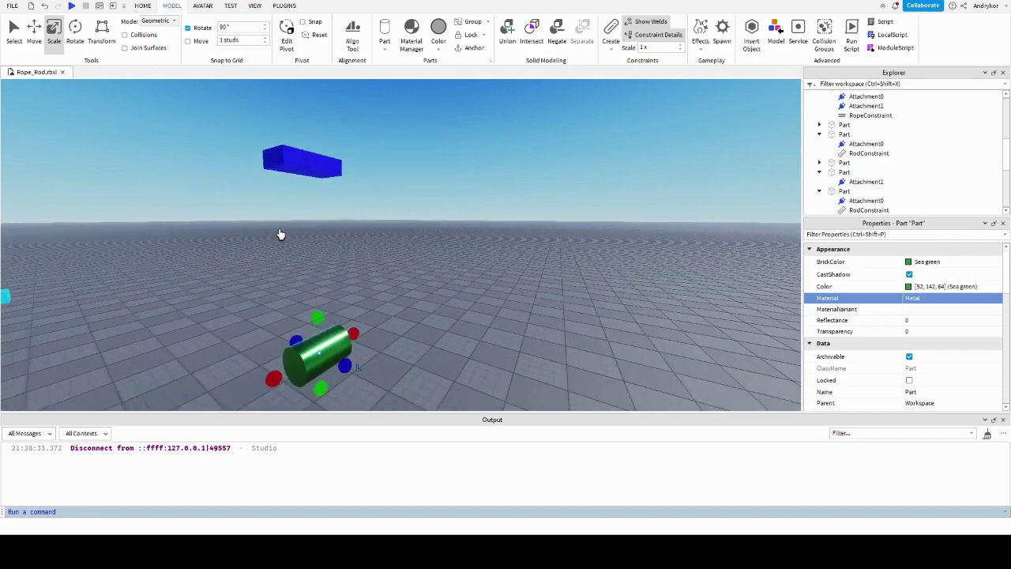
- Select the blue block and angle the view to look up at it
click(394, 344)
click(34, 33)
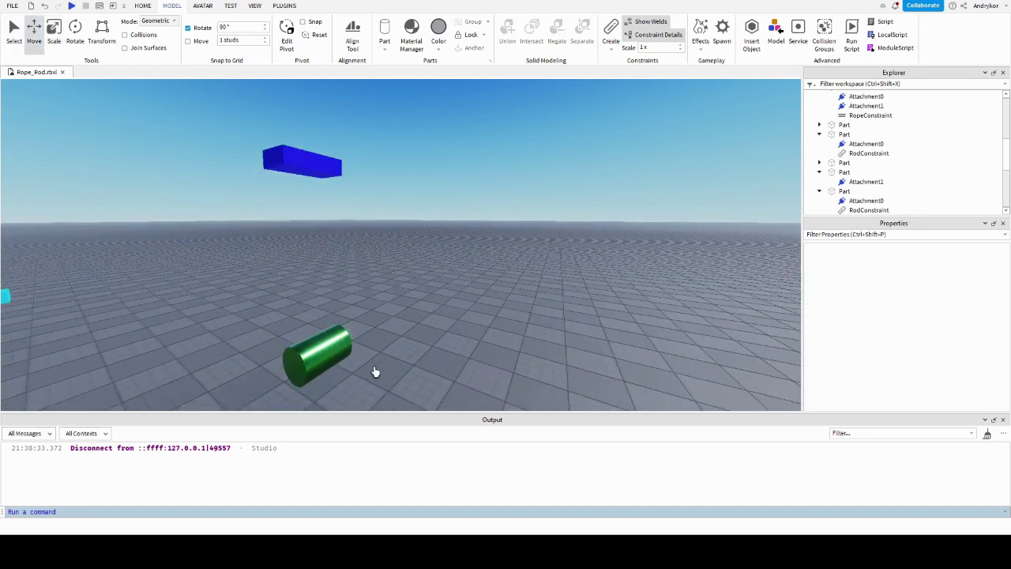
click(316, 352)
right_drag(478, 357, 478, 355)
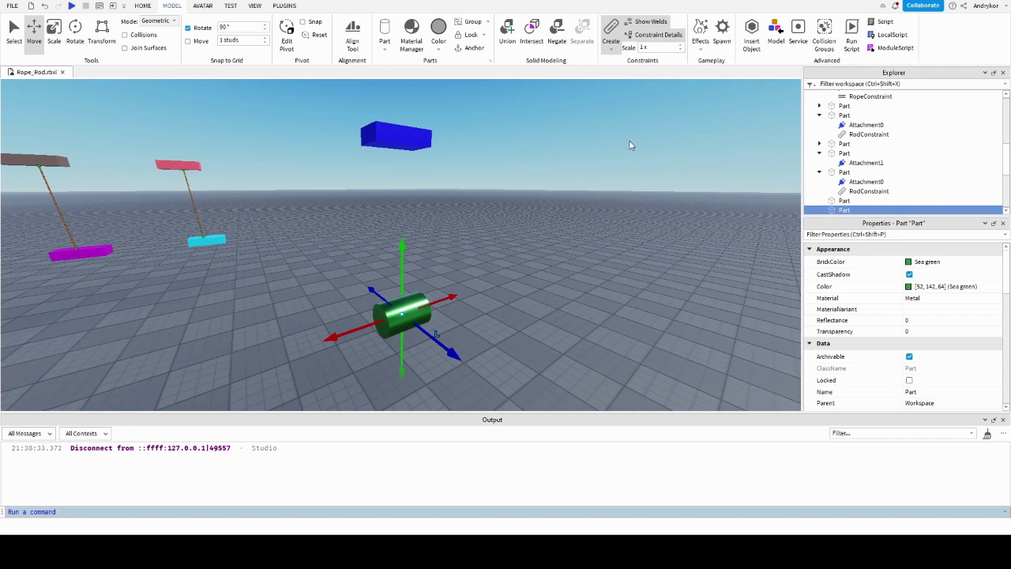
click(416, 139)
click(393, 150)
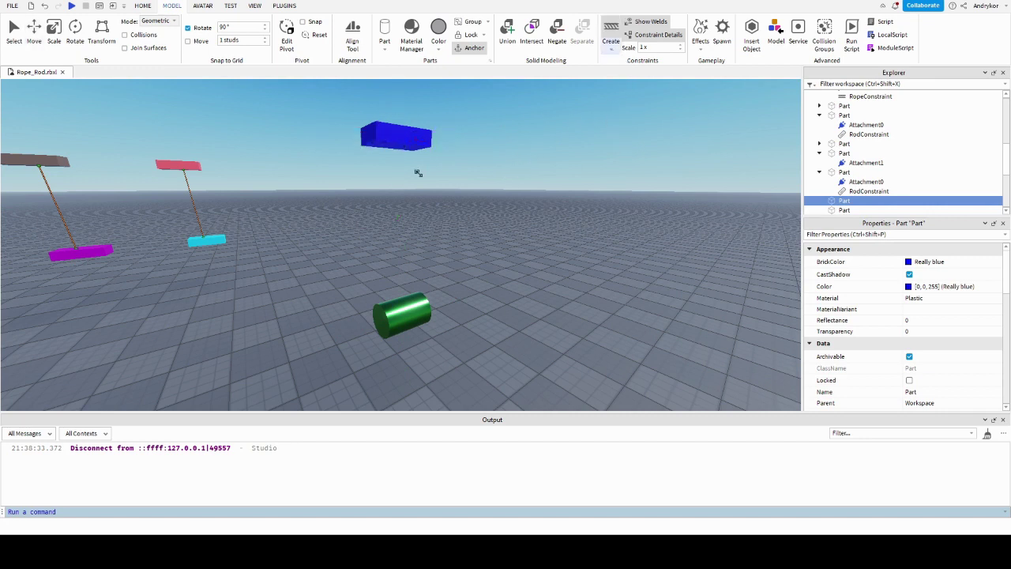
right_drag(394, 150, 446, 188)
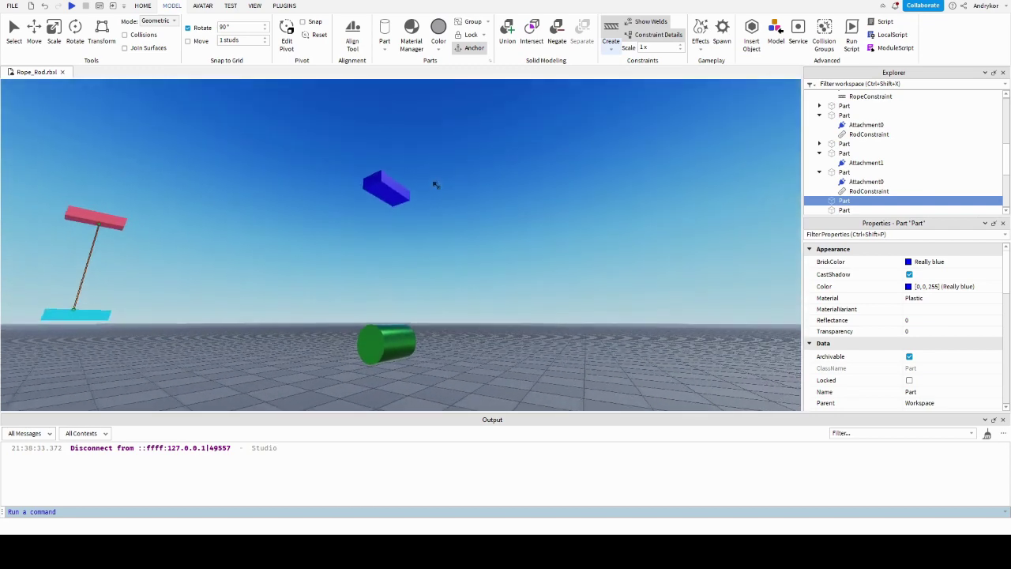
key(q)
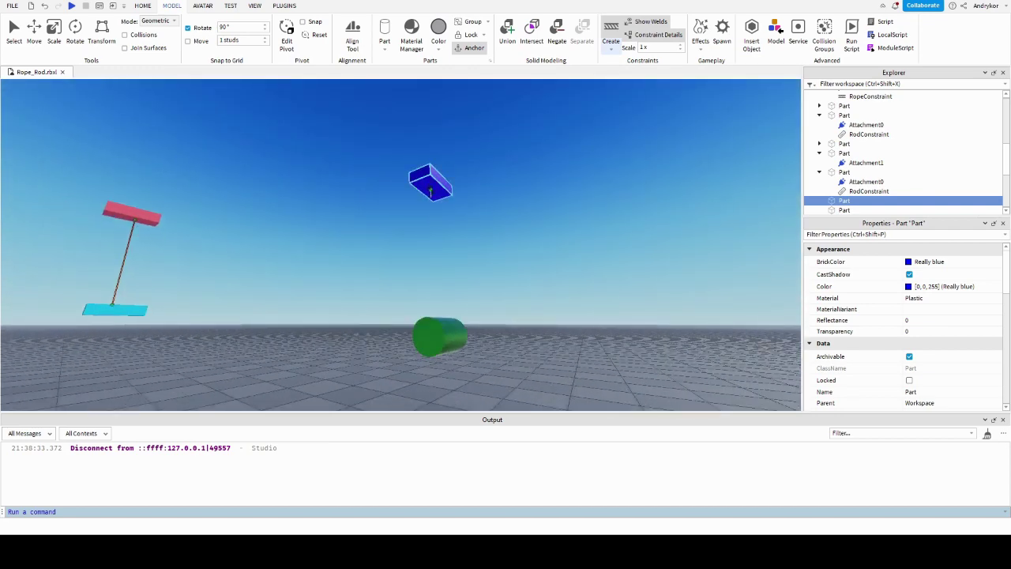
- Connect a rope from an attachment on the blue block to the green cylinder below
click(431, 190)
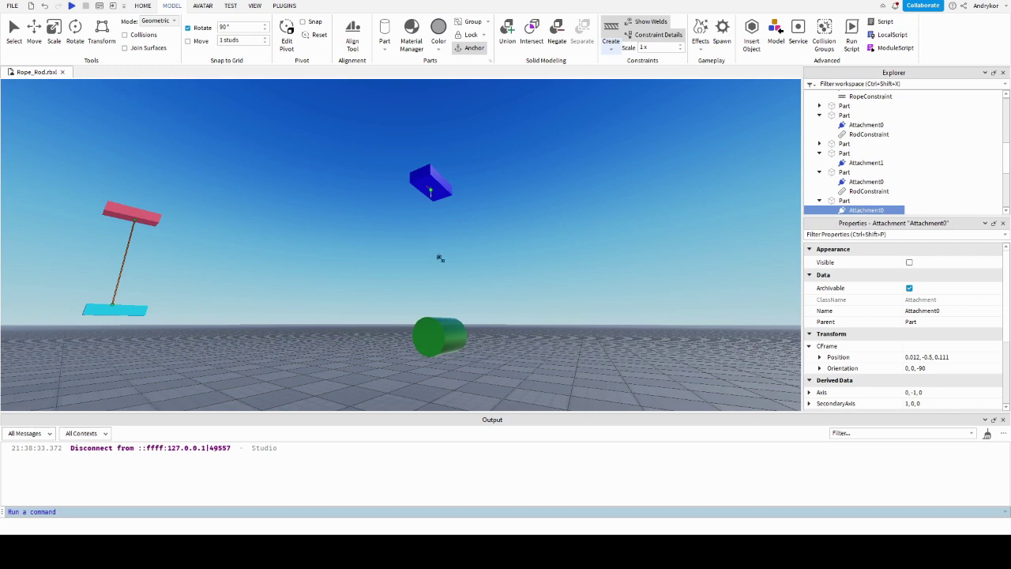
right_drag(453, 282, 456, 328)
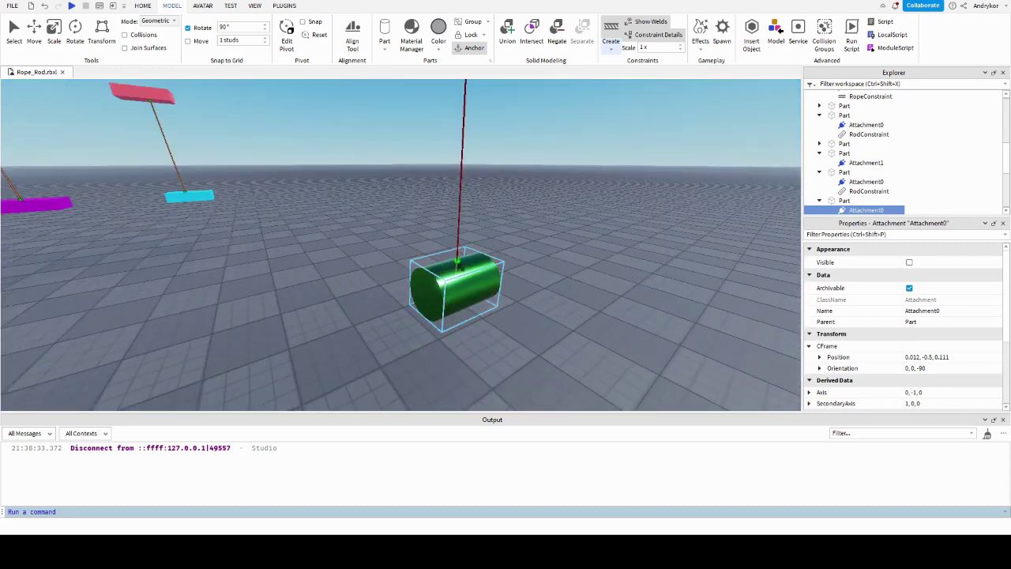
click(462, 272)
mouse_move(491, 286)
right_down()
mouse_move(433, 276)
mouse_move(499, 301)
mouse_move(549, 308)
mouse_move(545, 301)
mouse_move(544, 313)
mouse_move(558, 308)
mouse_move(422, 309)
mouse_move(474, 327)
right_up()
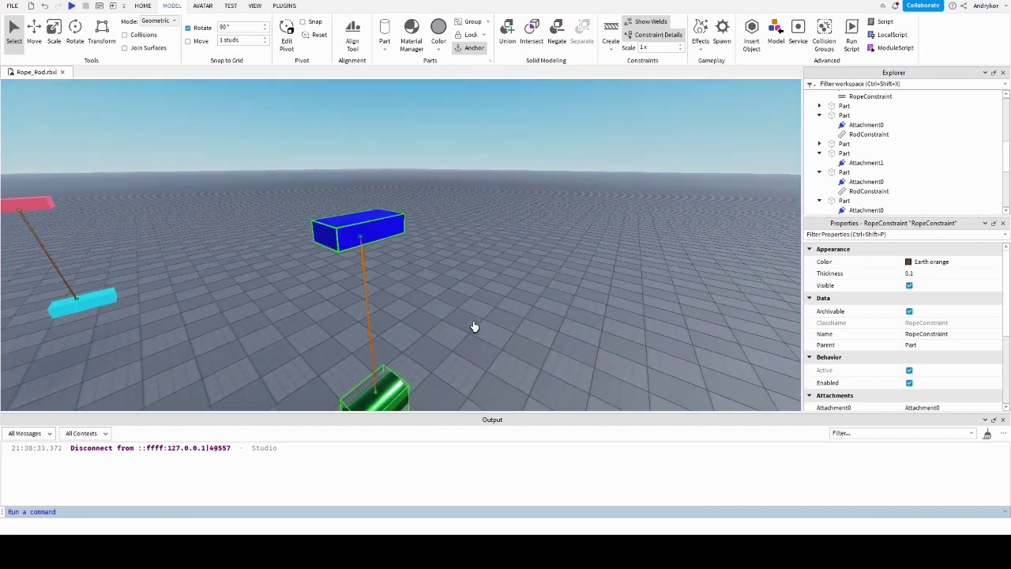
scroll(474, 327, down, 5)
click(553, 309)
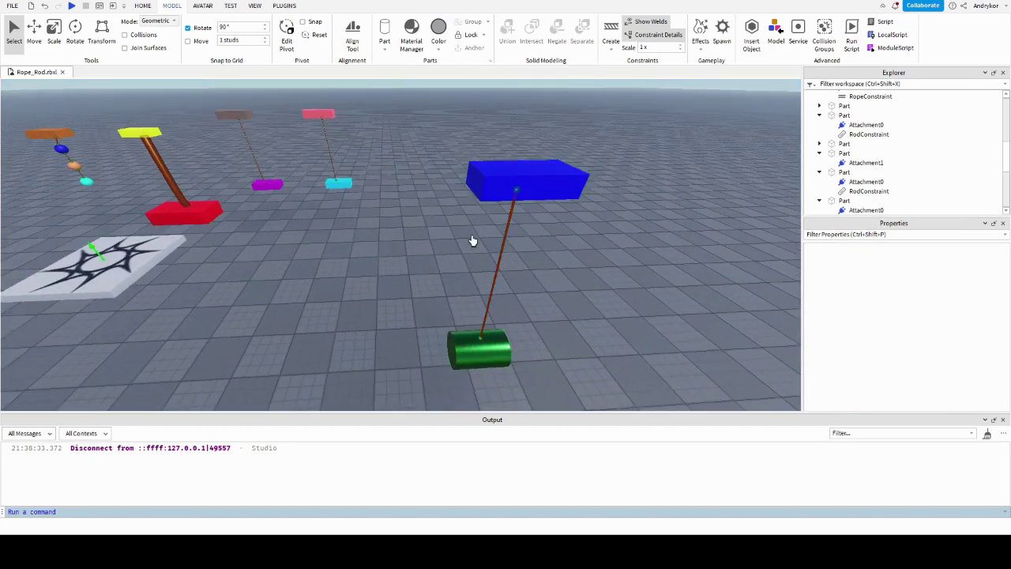
- Start a playtest and walk the avatar around beneath the swinging green cylinder
click(71, 5)
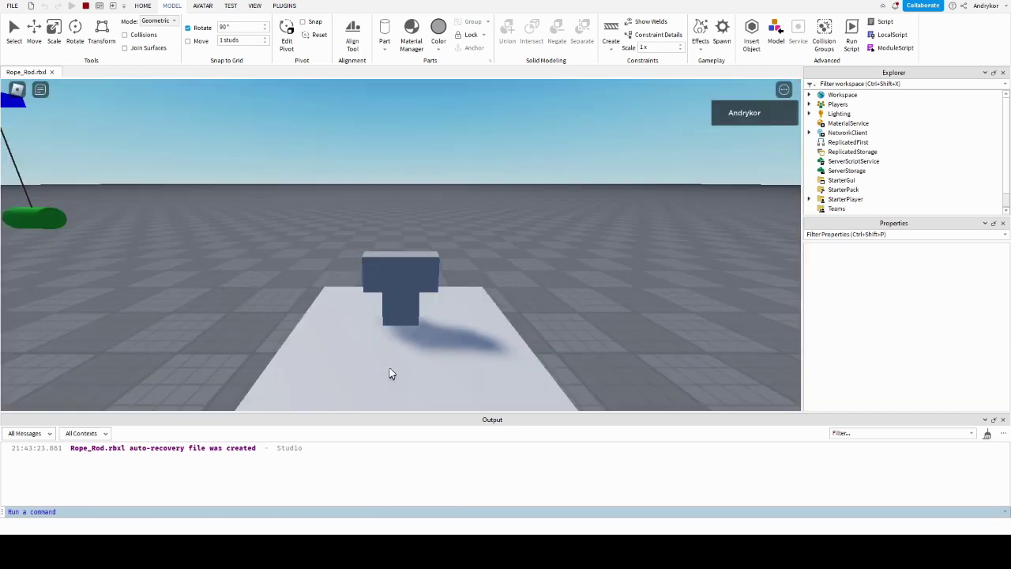
key(w)
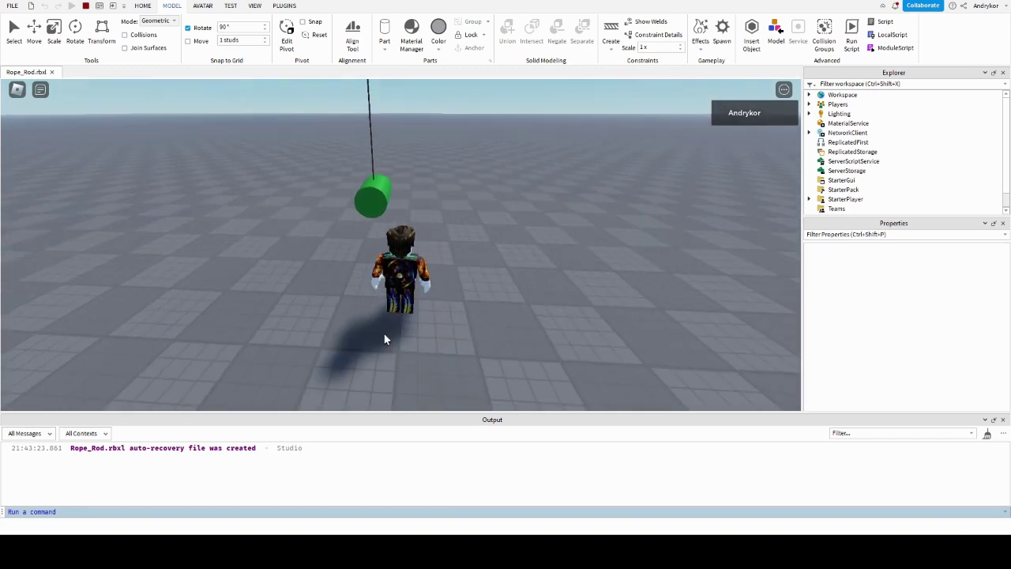
key(Left)
key(Right)
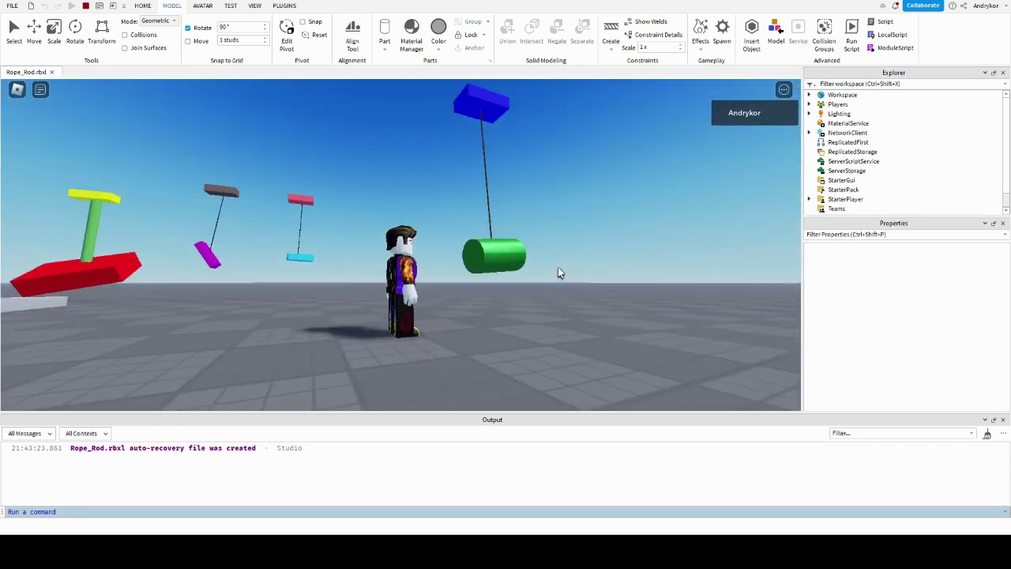
key(w)
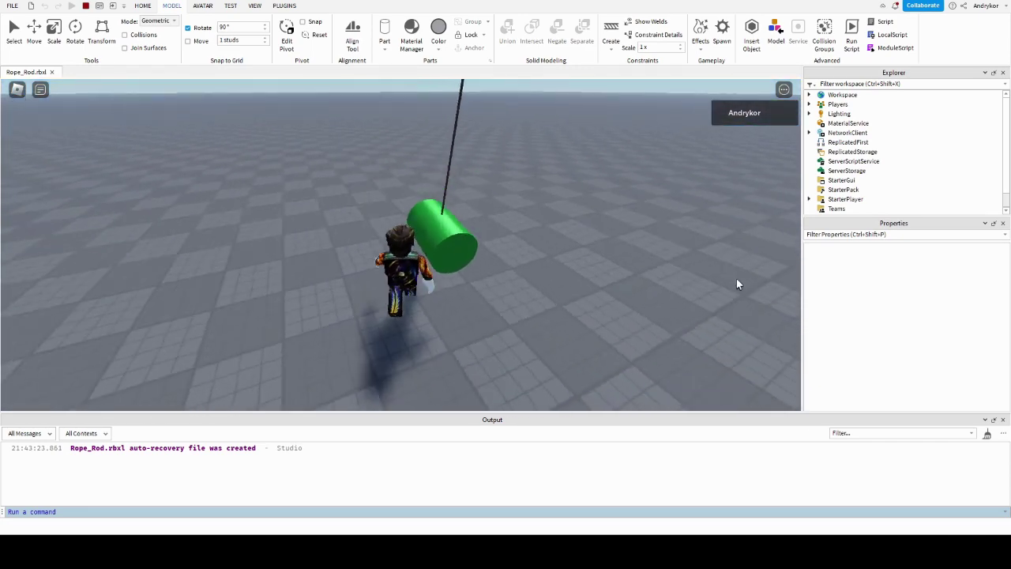
key(Right)
key(w)
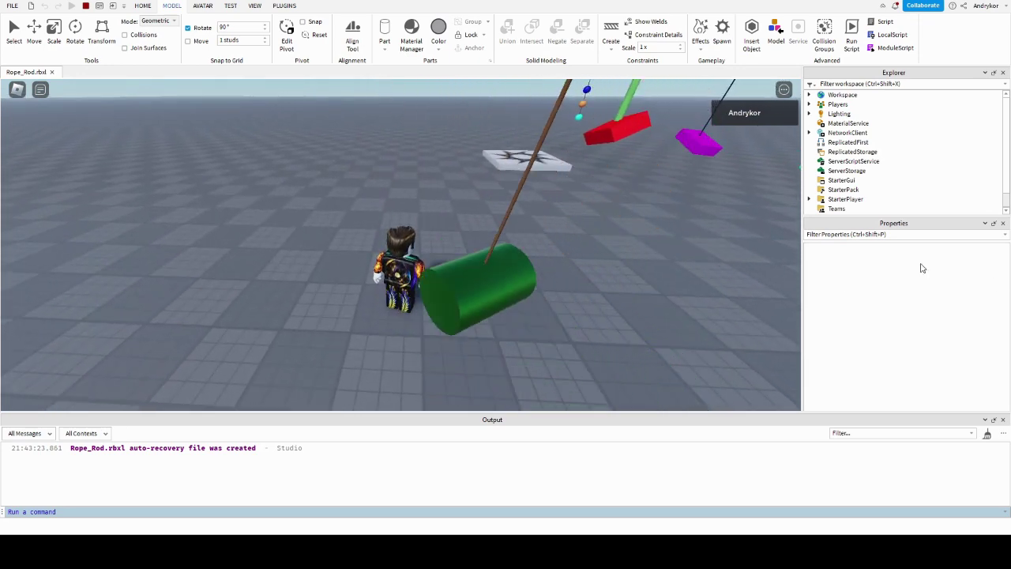
key(Right)
key(Right)
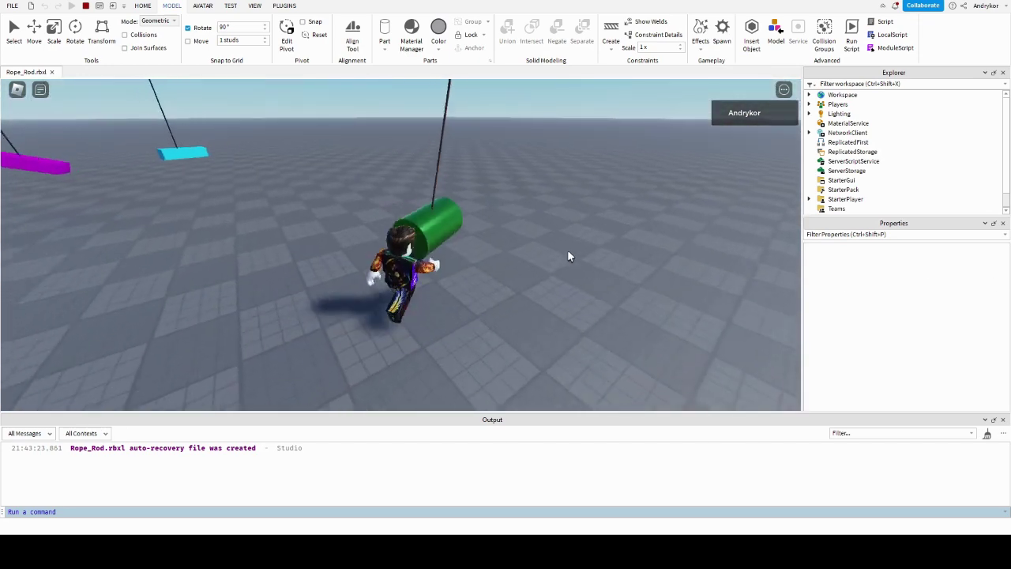
key(Right)
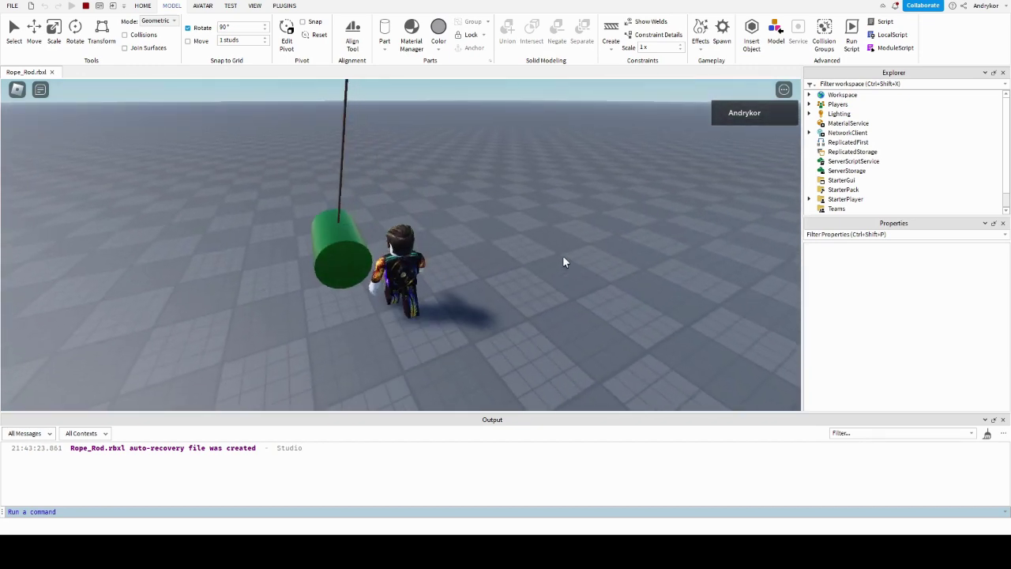
key(Right)
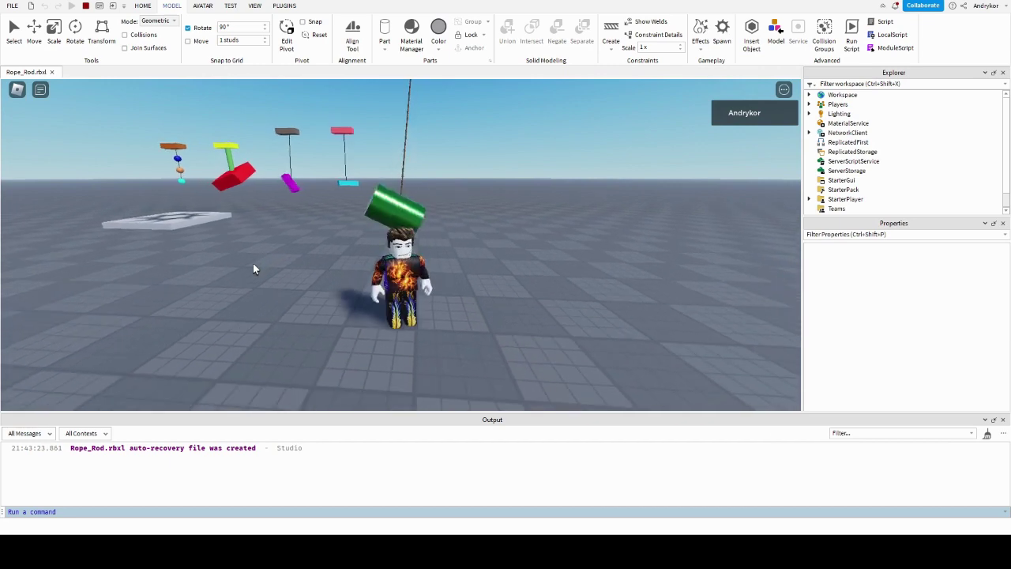
key(w)
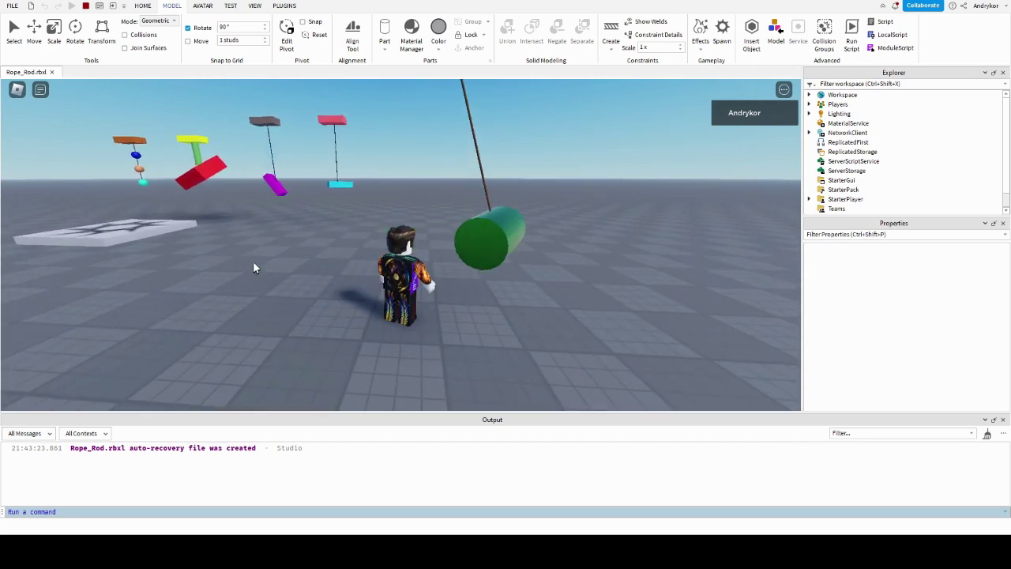
key(s)
key(w)
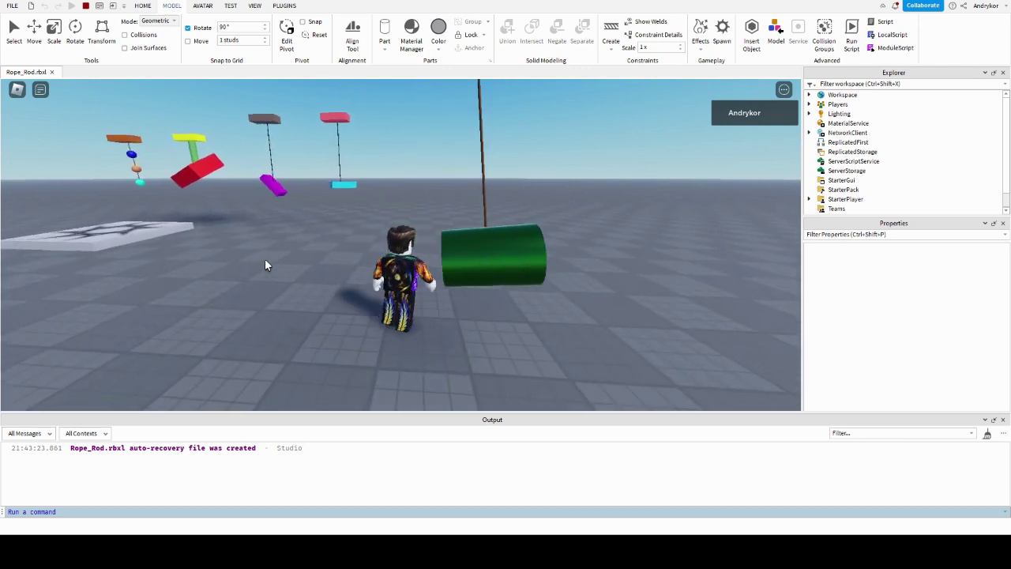
- Look around and move back and forth near the rope rig, then stop the playtest
mouse_move(276, 260)
right_down()
mouse_move(138, 269)
mouse_move(317, 252)
right_up()
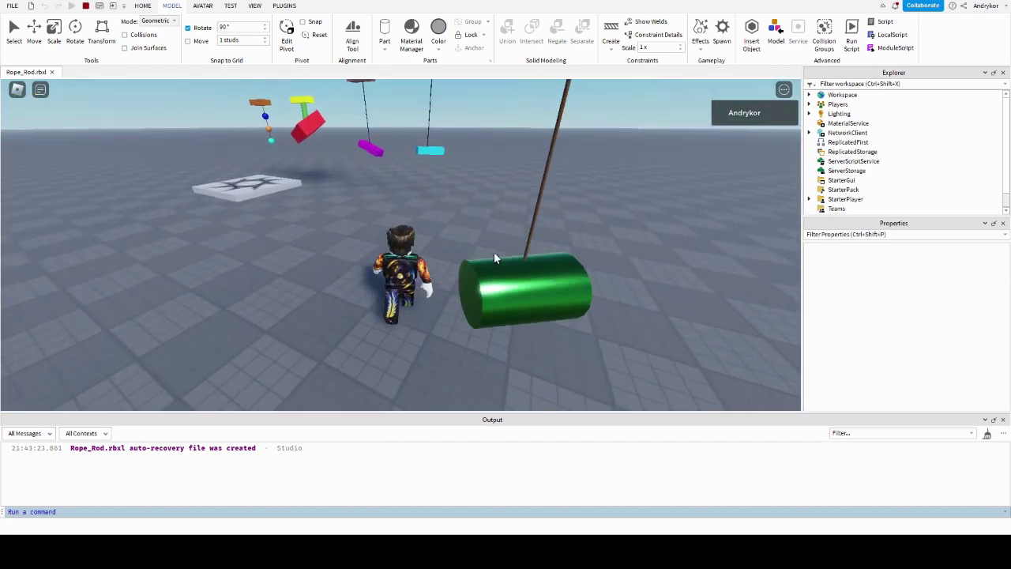
right_drag(498, 252, 498, 259)
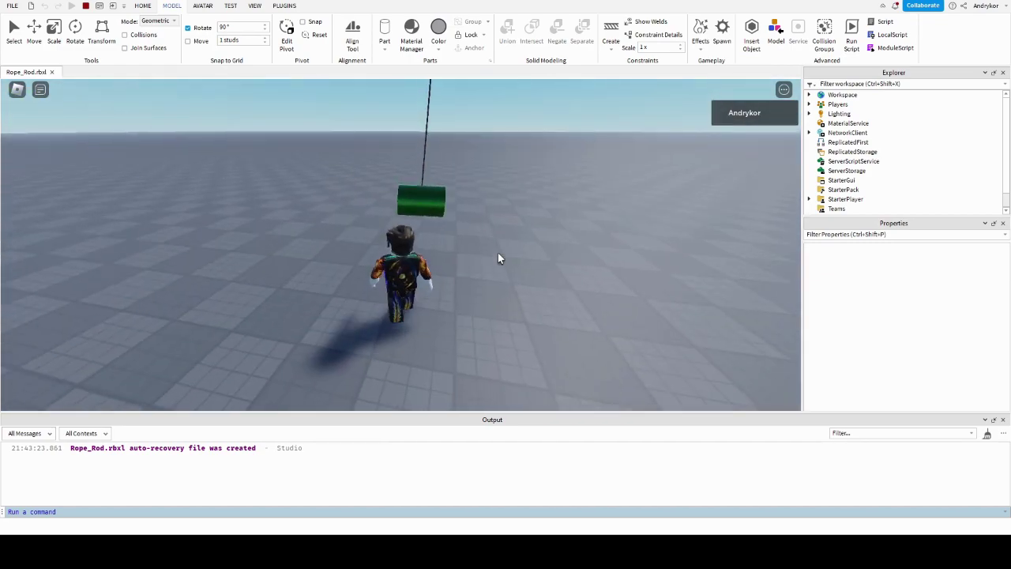
key(s)
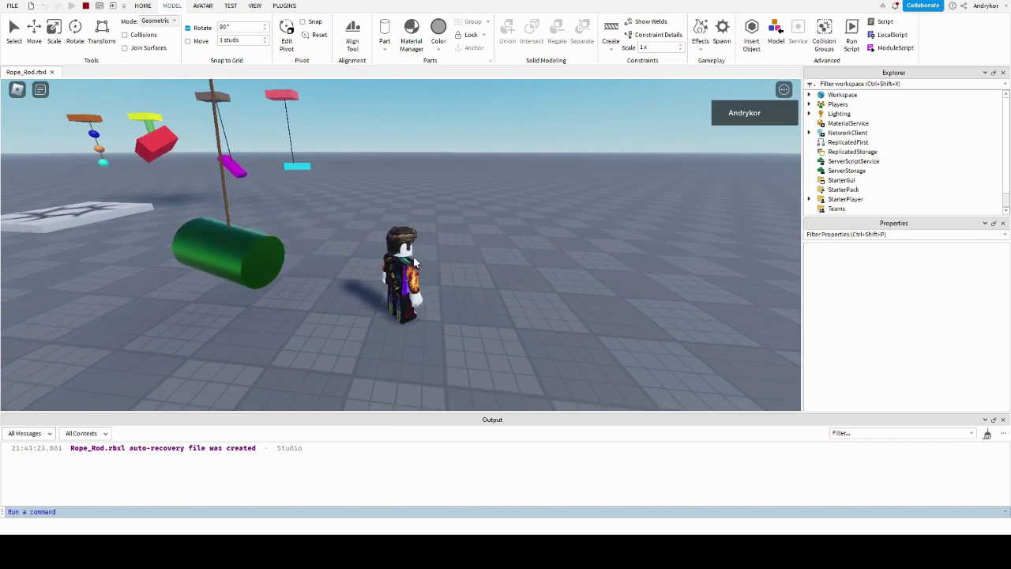
key(w)
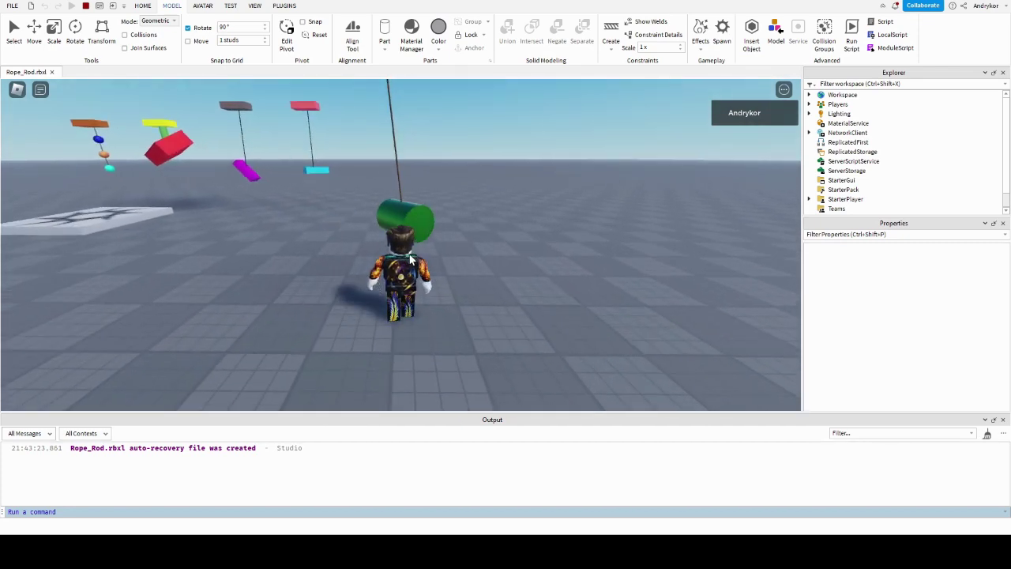
key(a)
key(s)
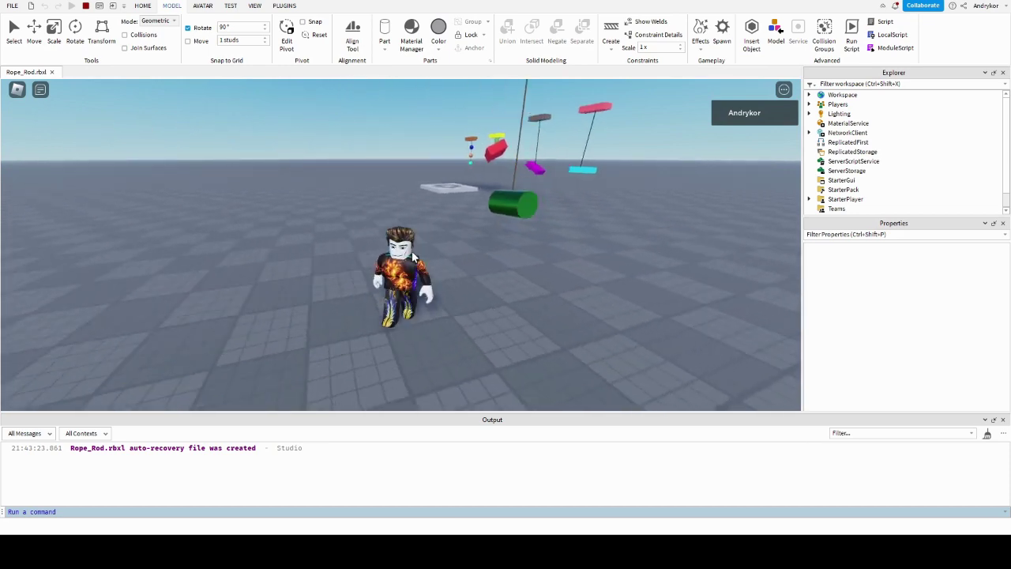
key(w)
key(s)
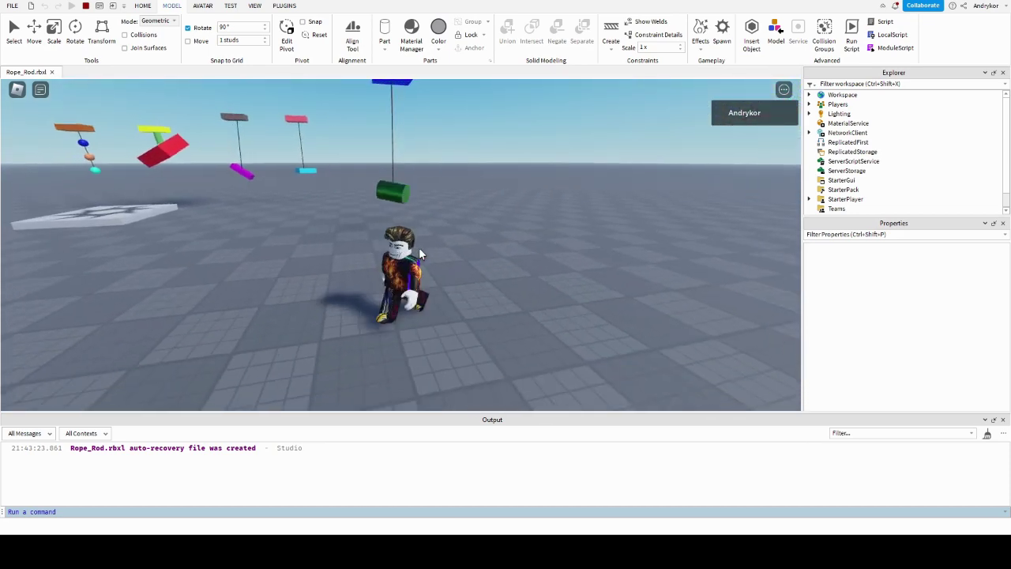
key(w)
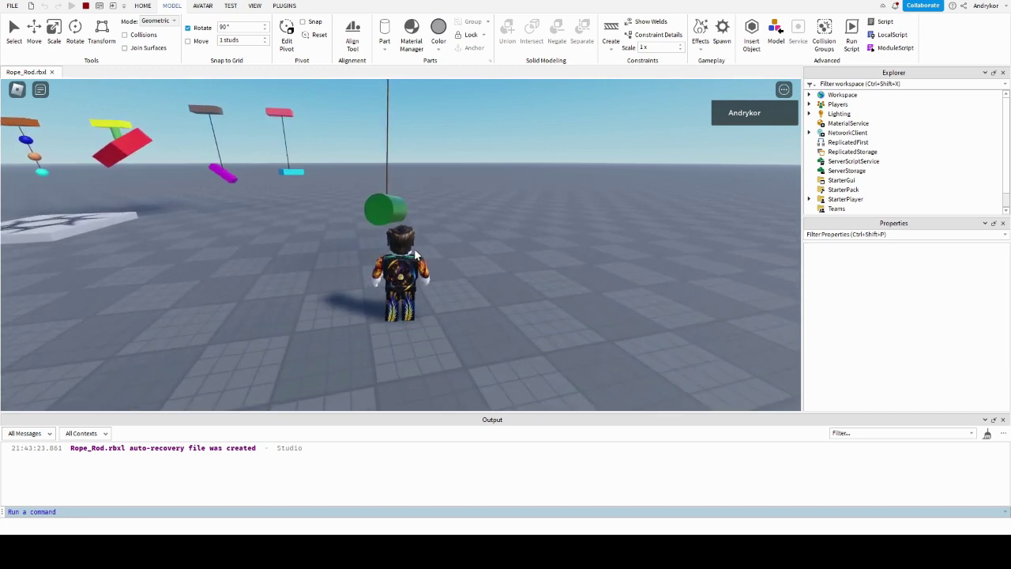
right_drag(417, 253, 410, 257)
key(s)
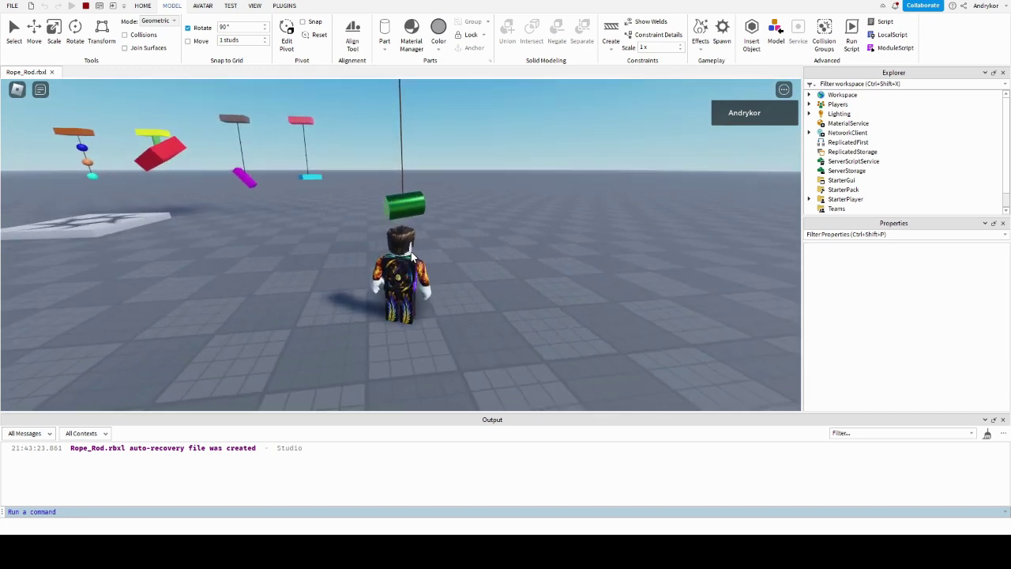
key(a)
key(w)
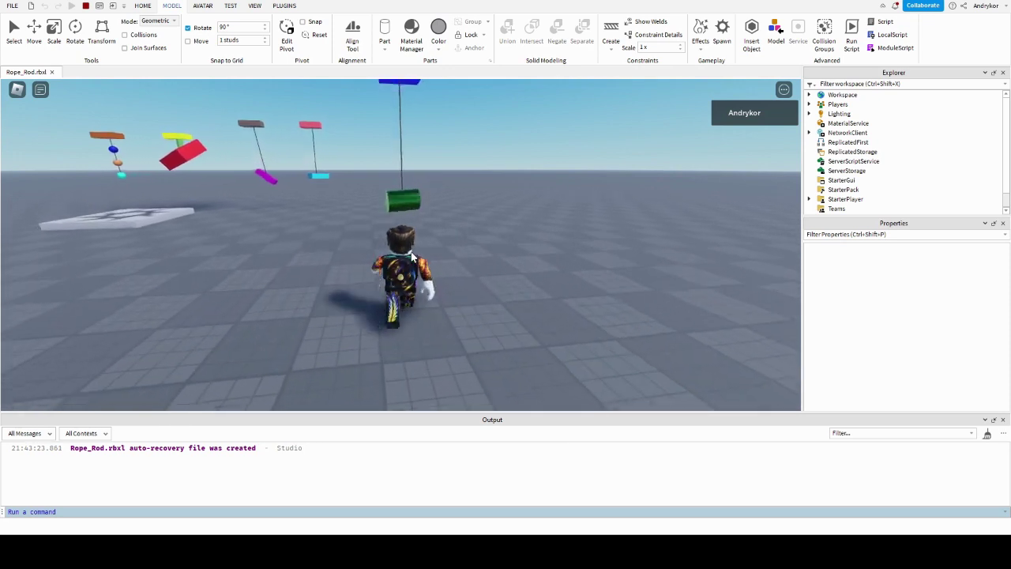
key(w)
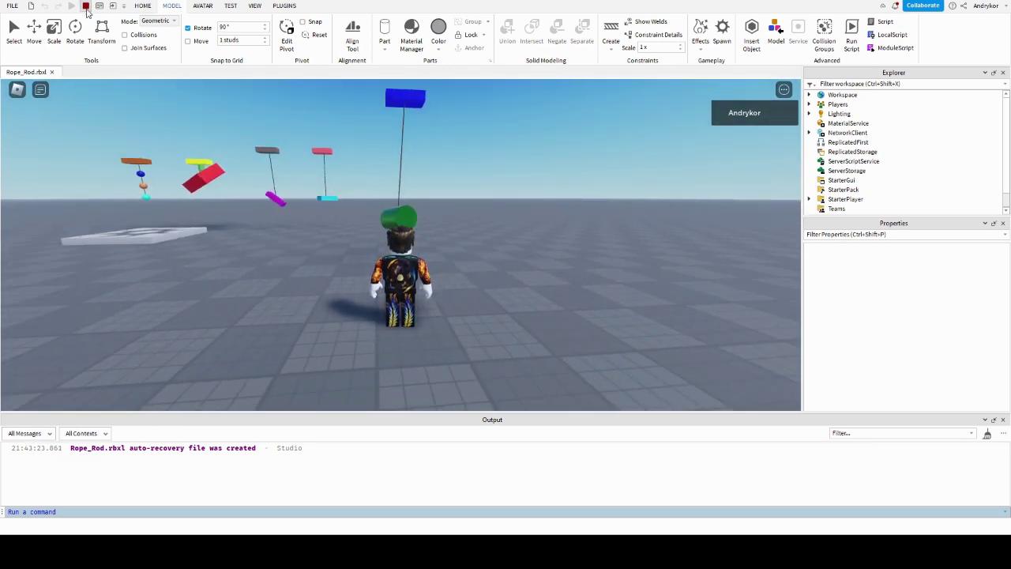
key(shift+F5)
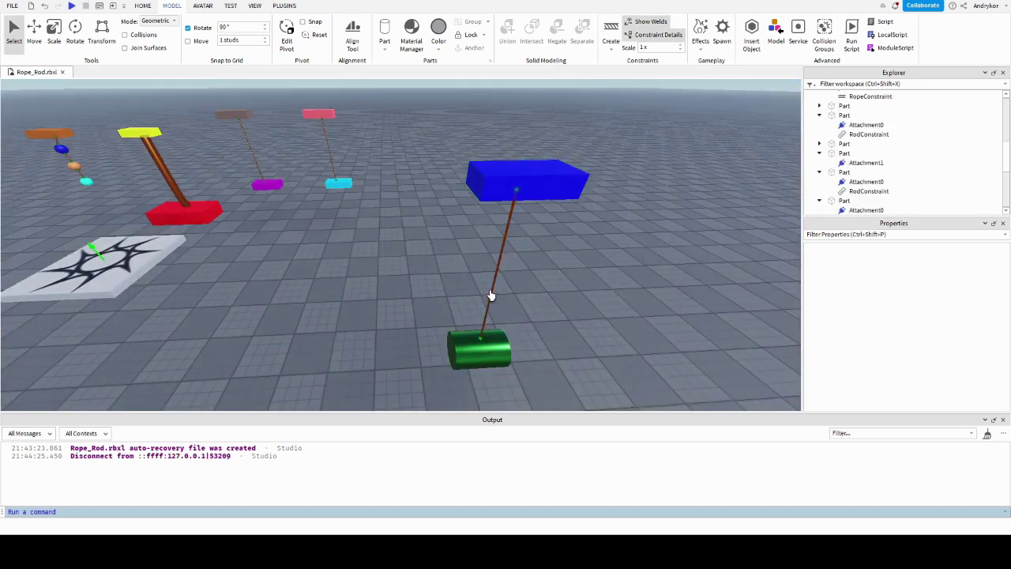
- Give the rope between block and cylinder Really blue colour and Thickness 0.5
click(489, 294)
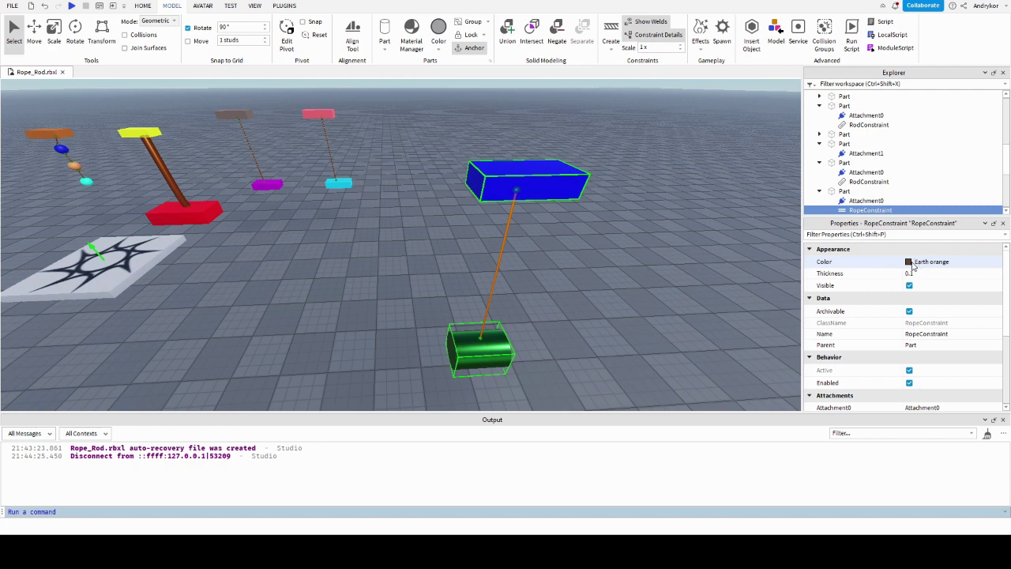
click(909, 264)
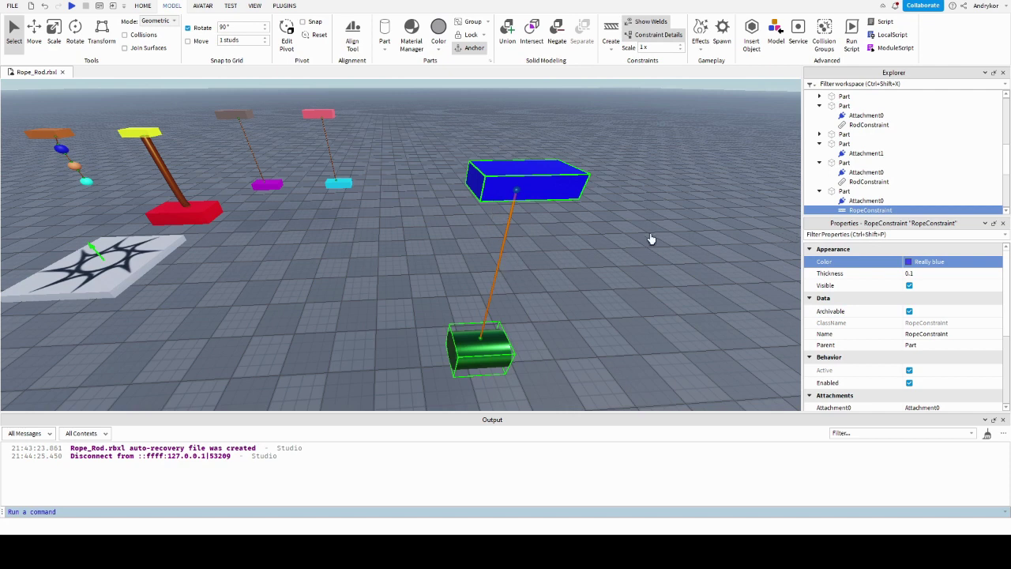
click(920, 276)
text(0.5)
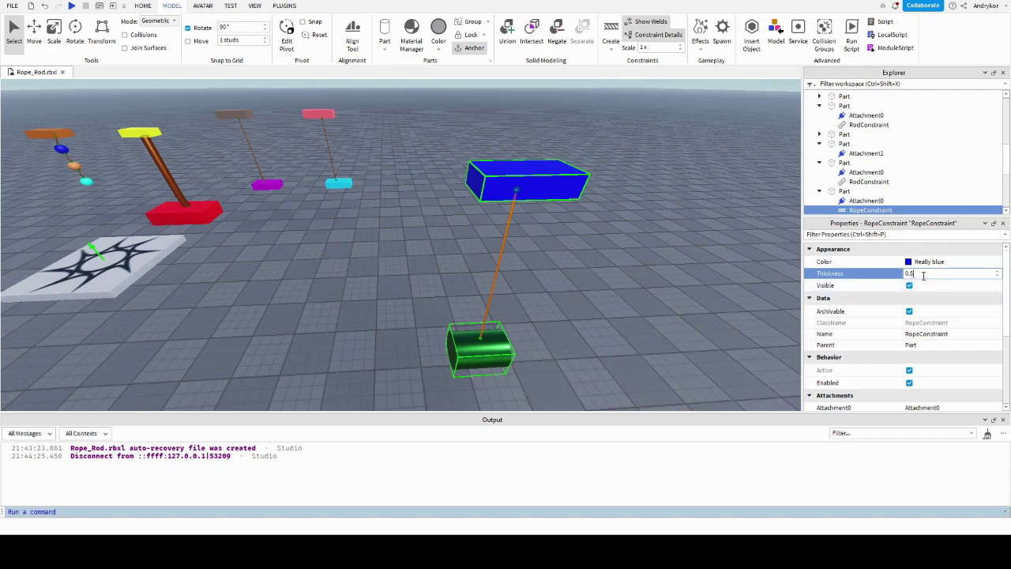
key(Return)
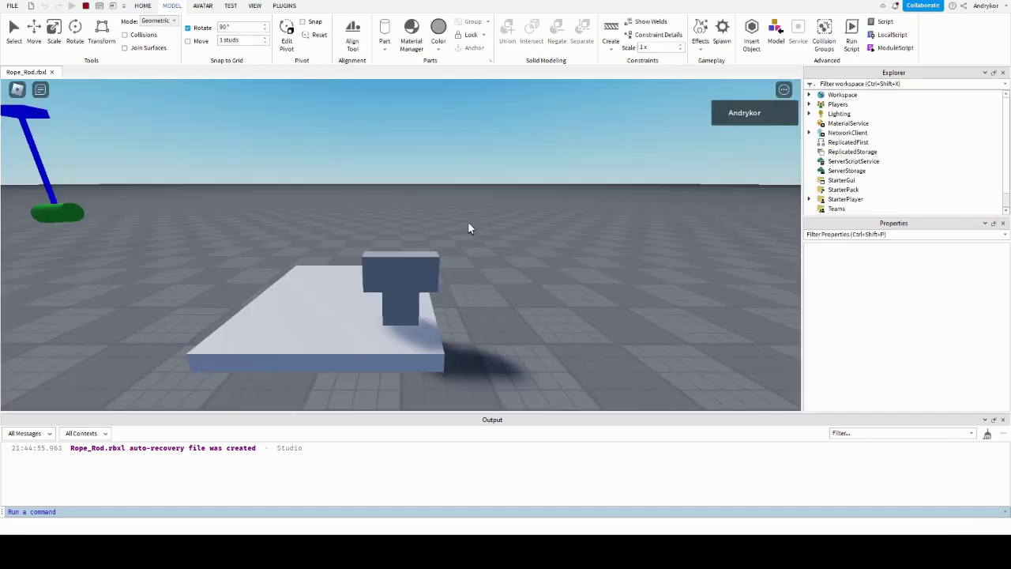
- Walk the avatar back and forth around the blue-roped hanging cylinder
key(w)
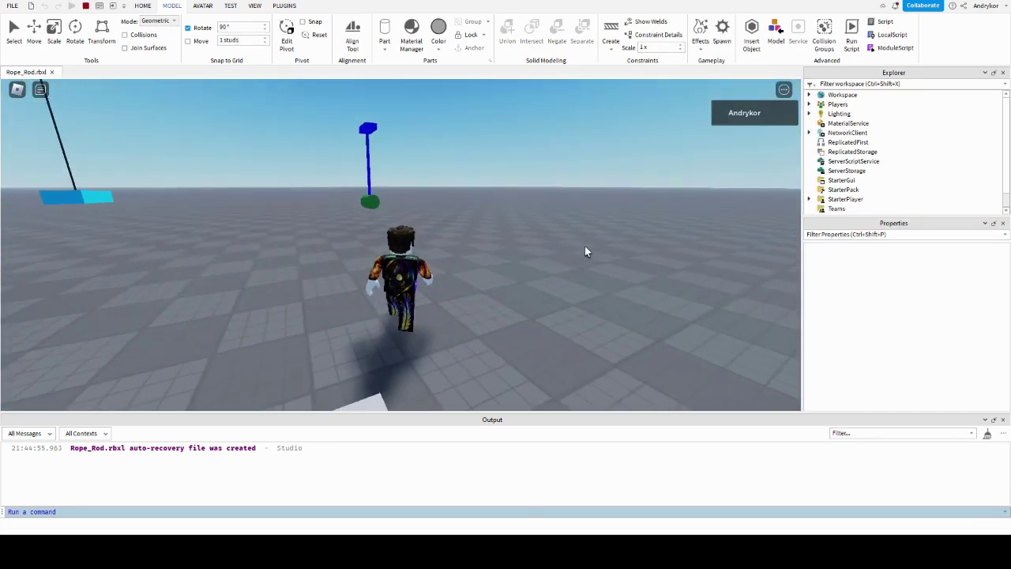
key(s)
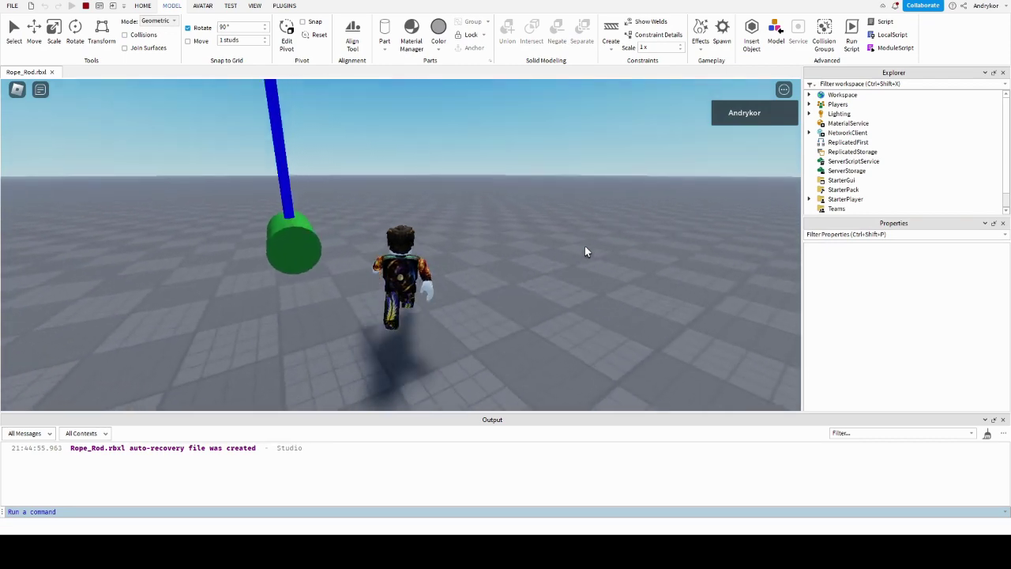
key(w)
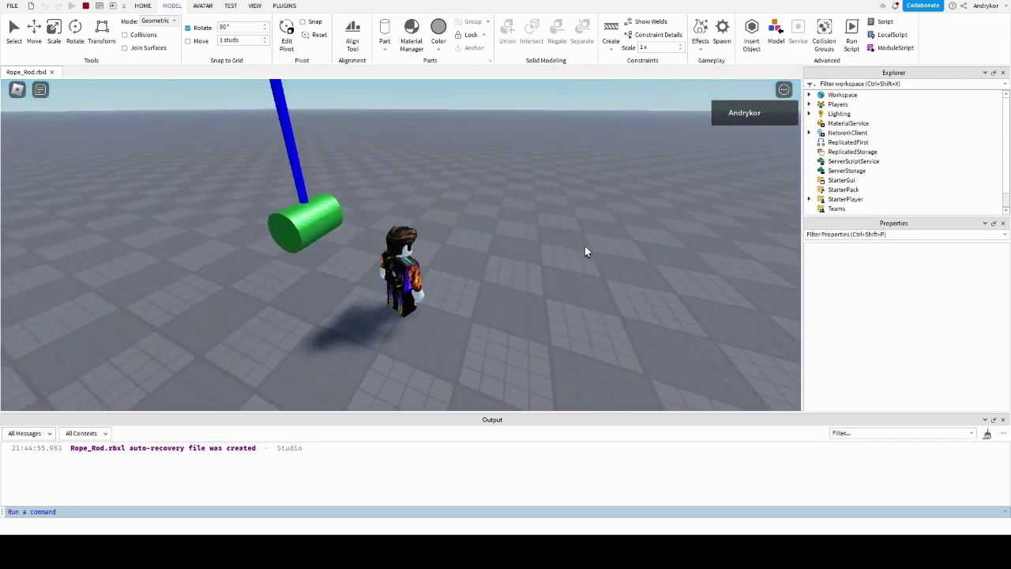
key(a)
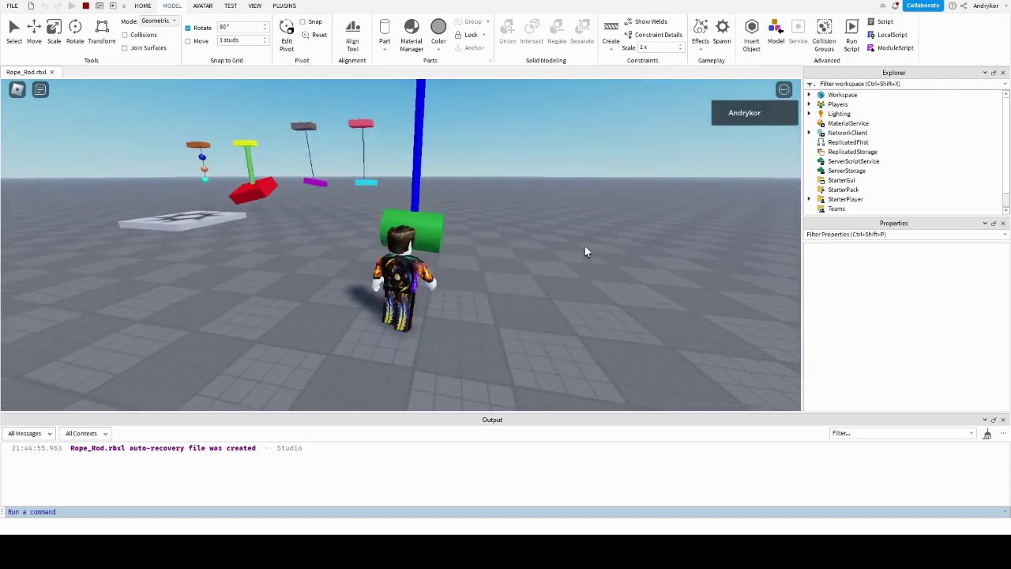
key(s)
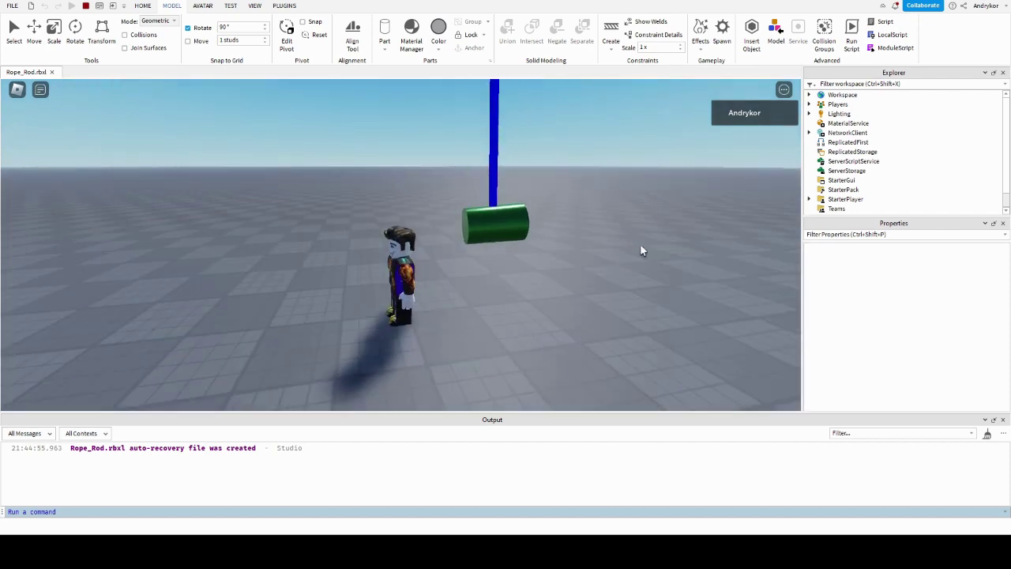
key(w)
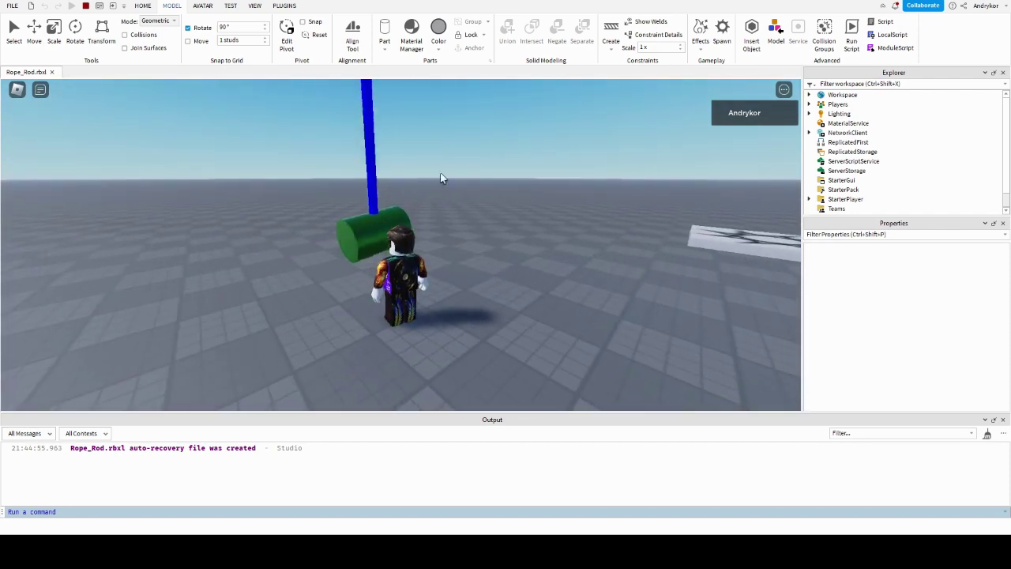
- Zoom and swing the camera for a close look at the cylinder, then stop the playtest
scroll(404, 125, up, 5)
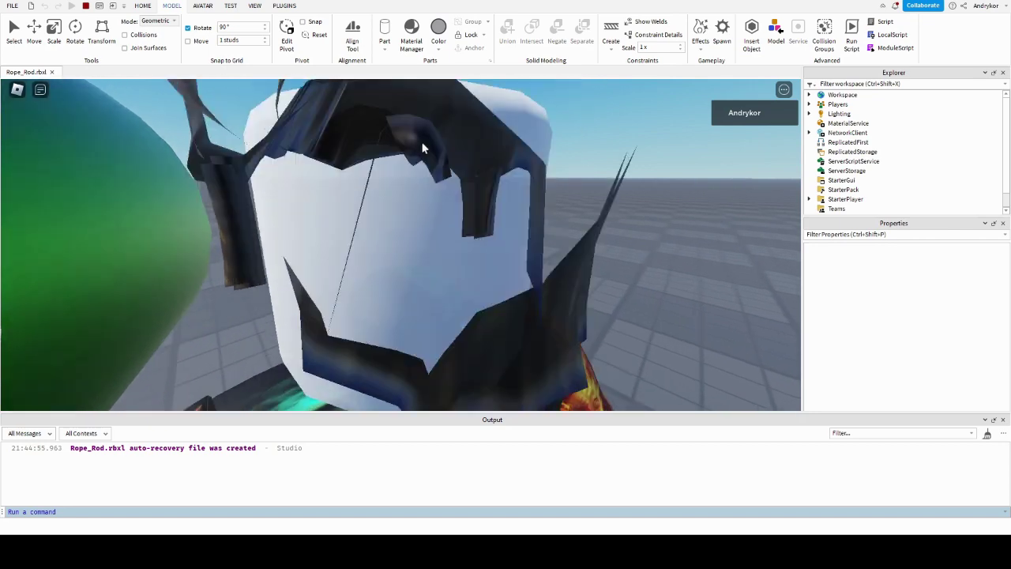
right_drag(423, 148, 400, 249)
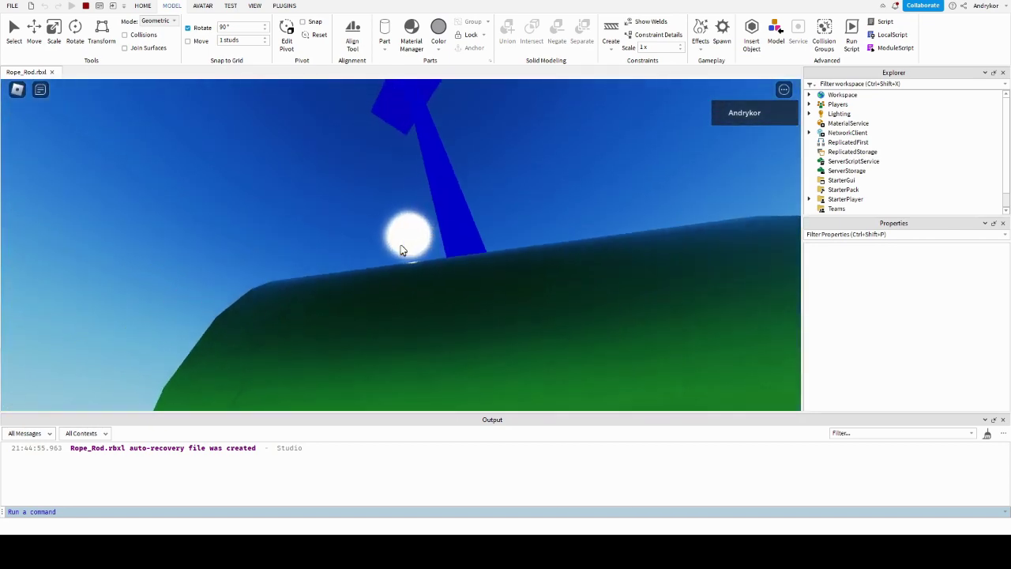
scroll(400, 250, down, 5)
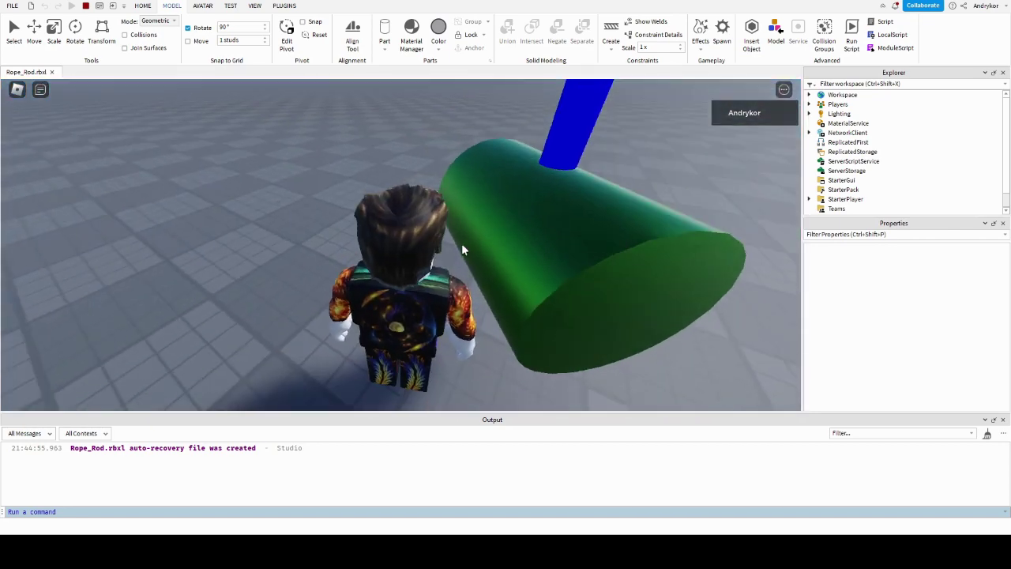
scroll(462, 250, down, 3)
key(s)
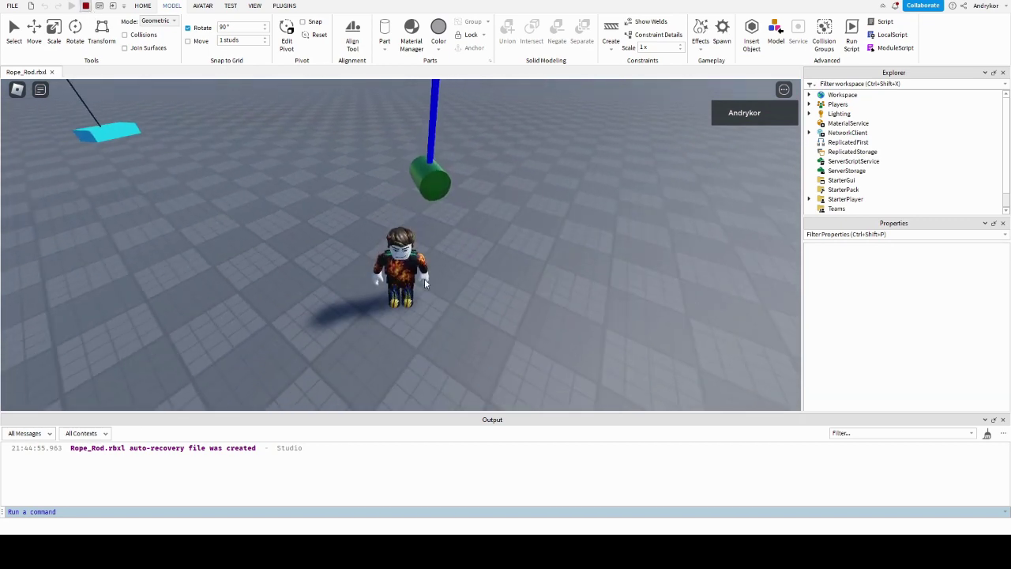
key(shift+F5)
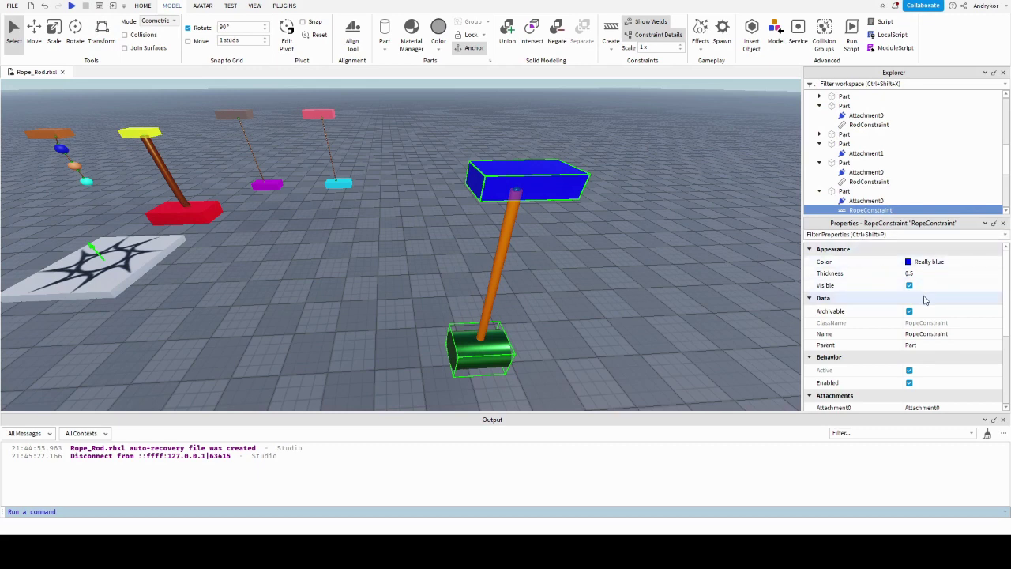
- Enable WinchEnabled on the RopeConstraint, revealing WinchForce 10000, WinchResponsiveness 45, WinchSpeed 2, WinchTarget 5
scroll(925, 299, down, 2)
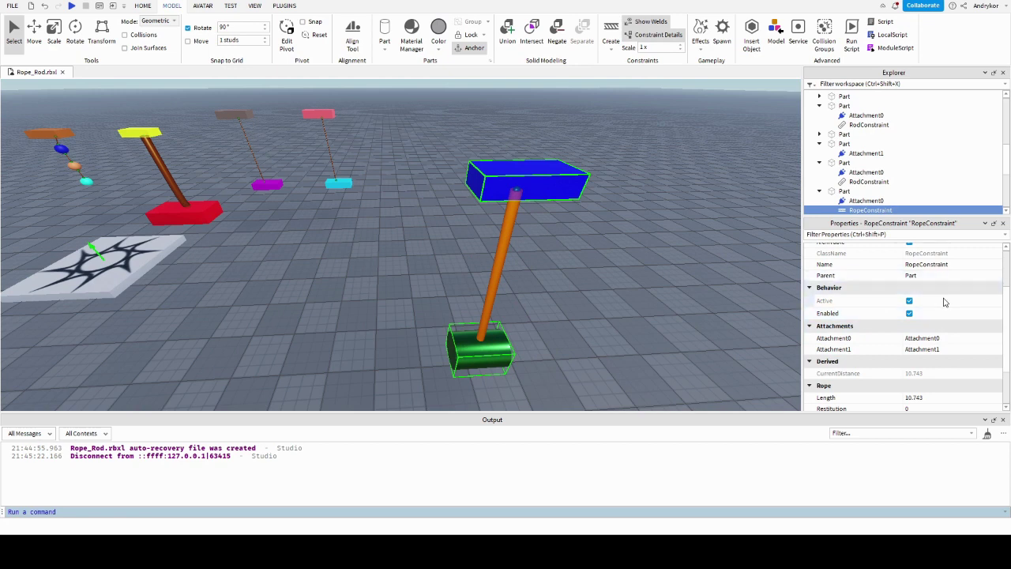
scroll(944, 302, down, 3)
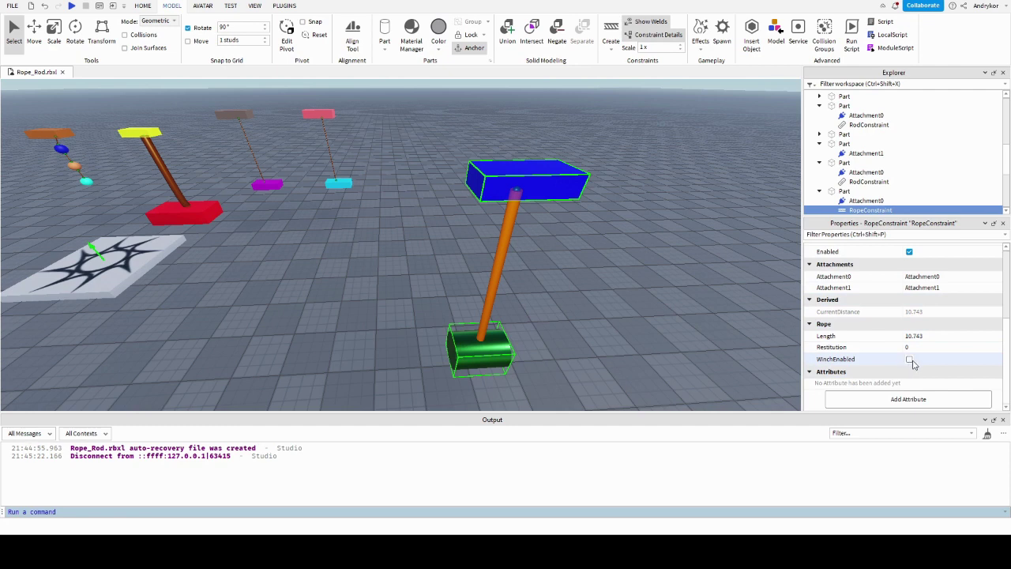
click(909, 360)
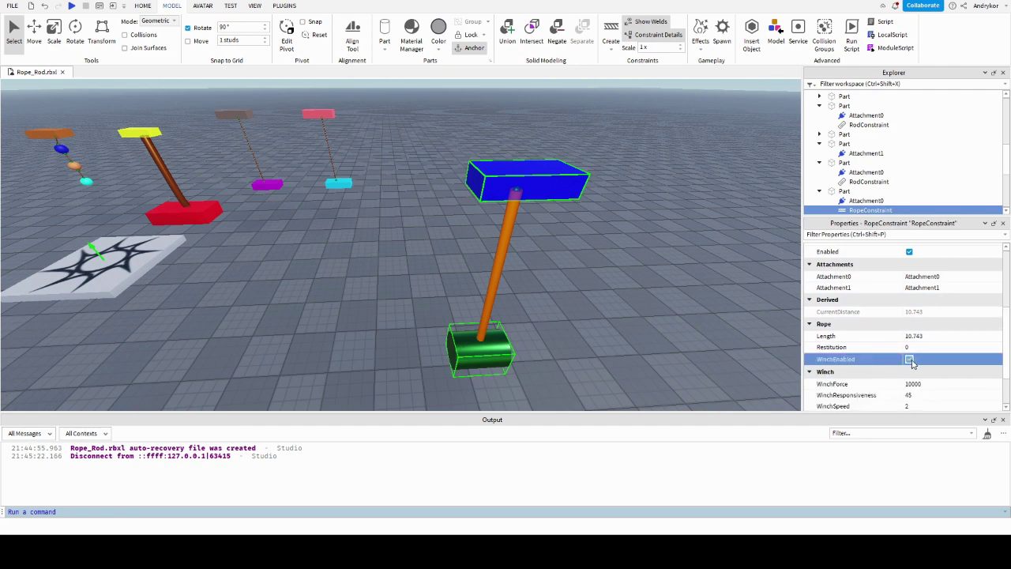
scroll(901, 316, down, 2)
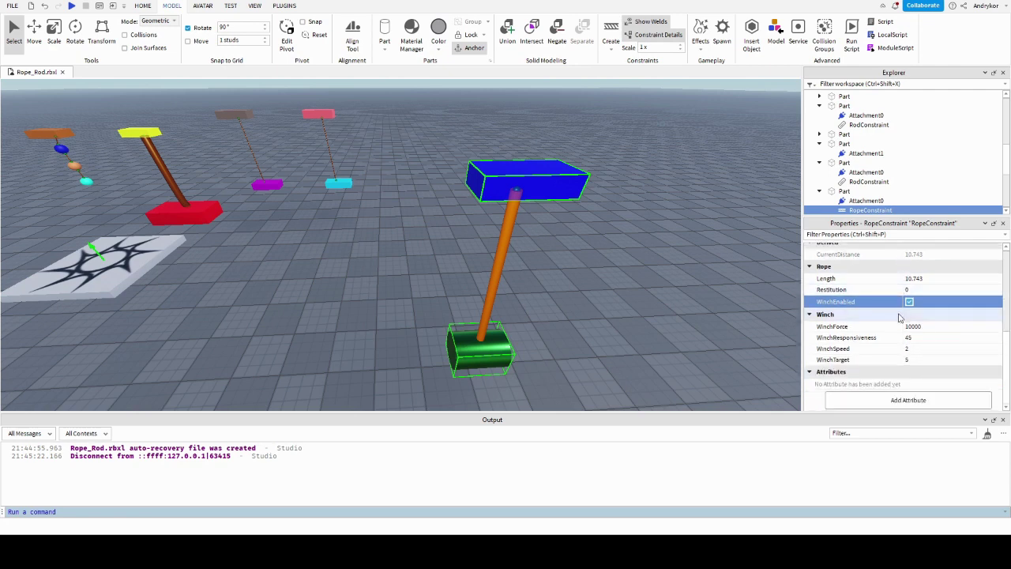
click(923, 328)
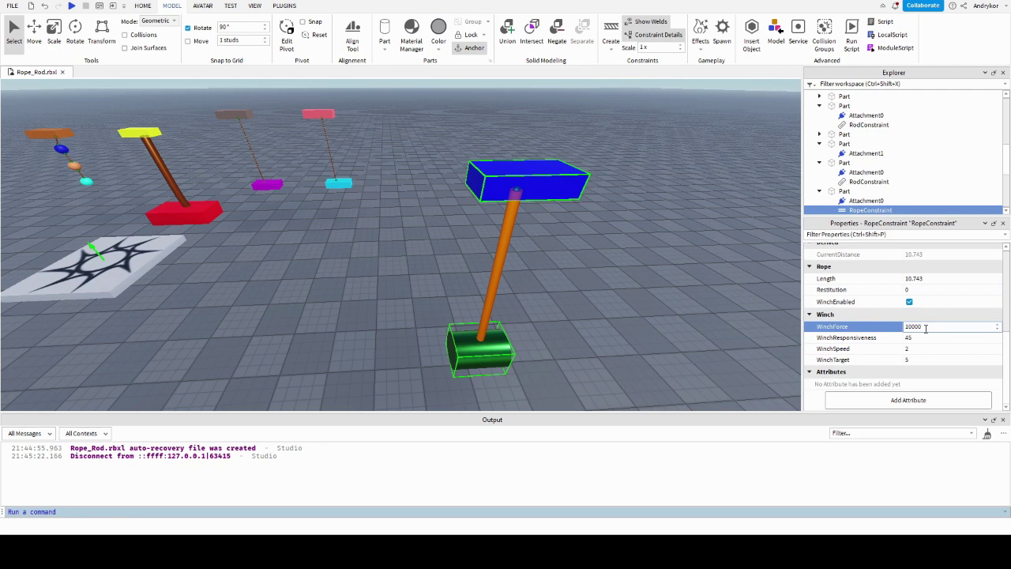
text(0)
- Set the rope's WinchForce to 100000 and WinchTarget to 1
key(Return)
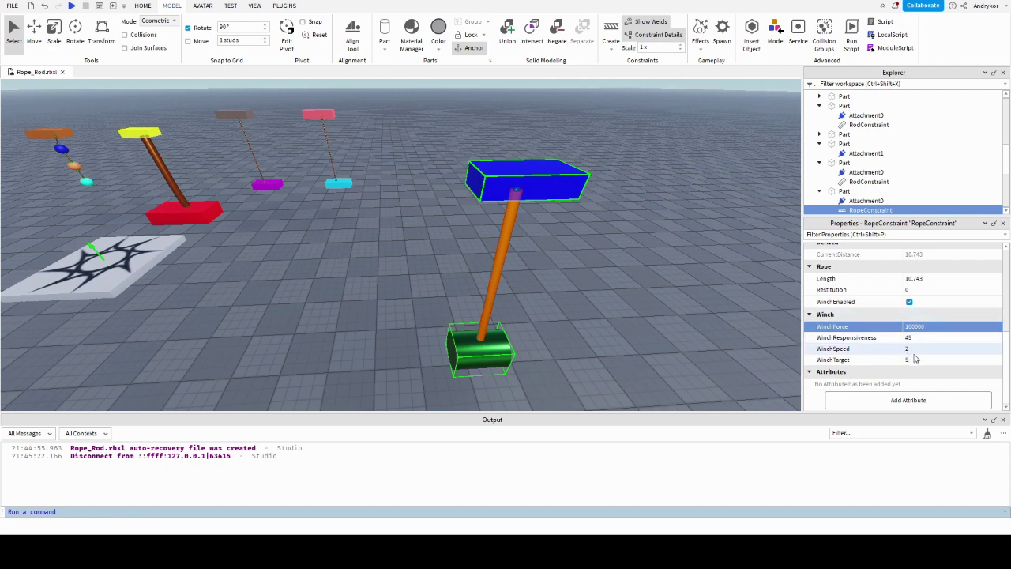
click(909, 337)
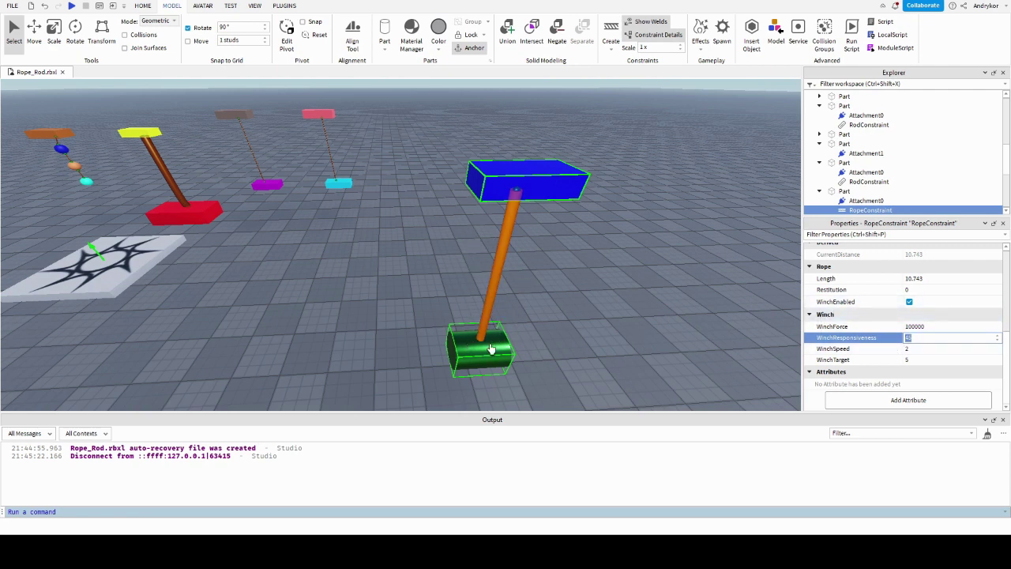
click(908, 348)
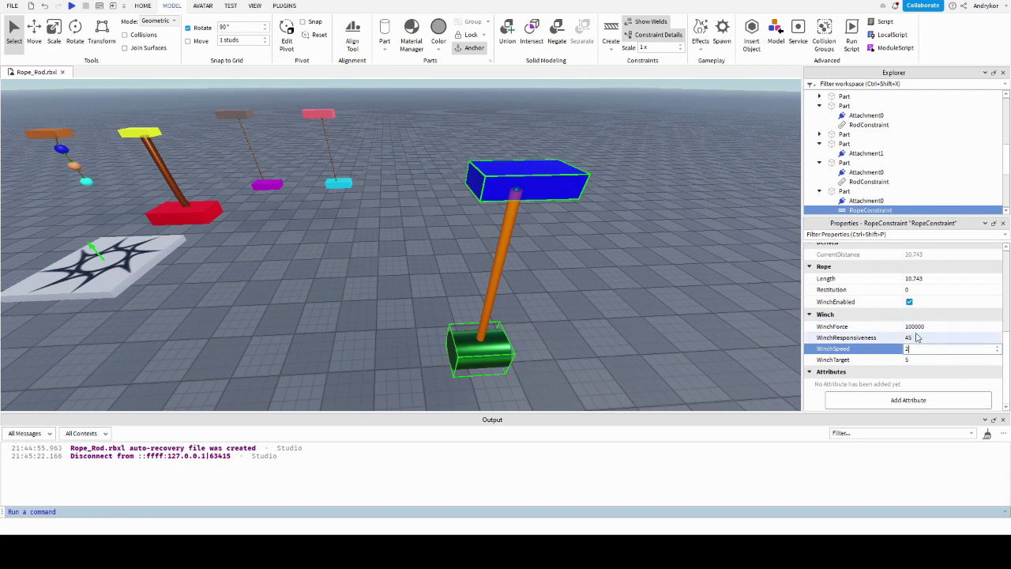
click(918, 338)
key(shift+Tab)
key(Tab)
key(Tab)
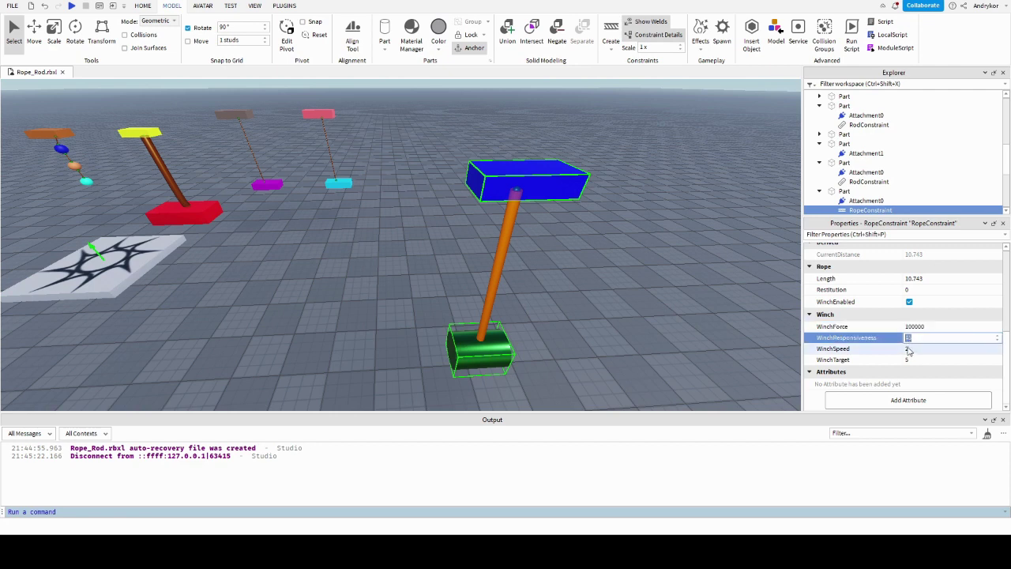
click(908, 338)
click(914, 361)
text(1)
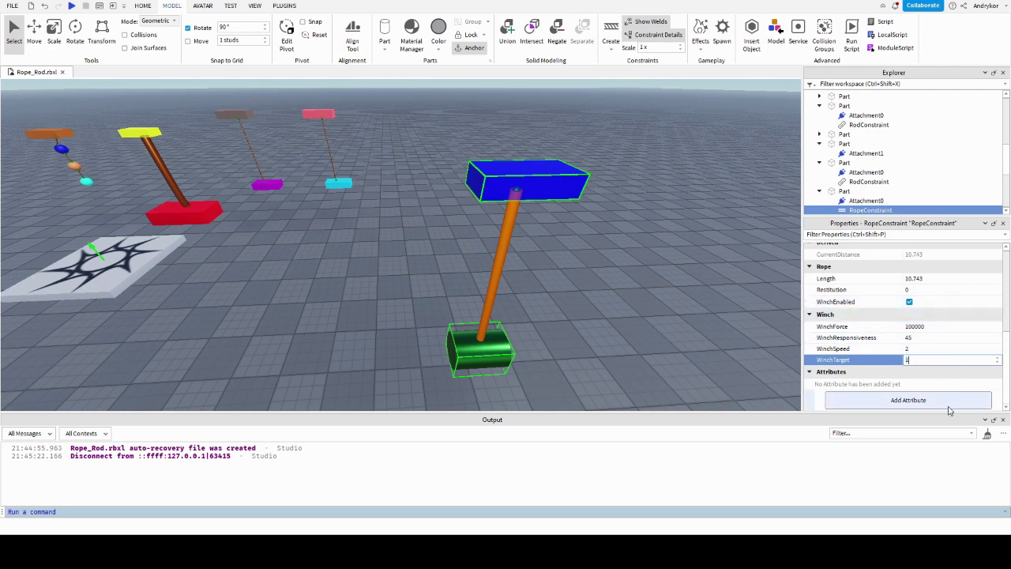
click(729, 372)
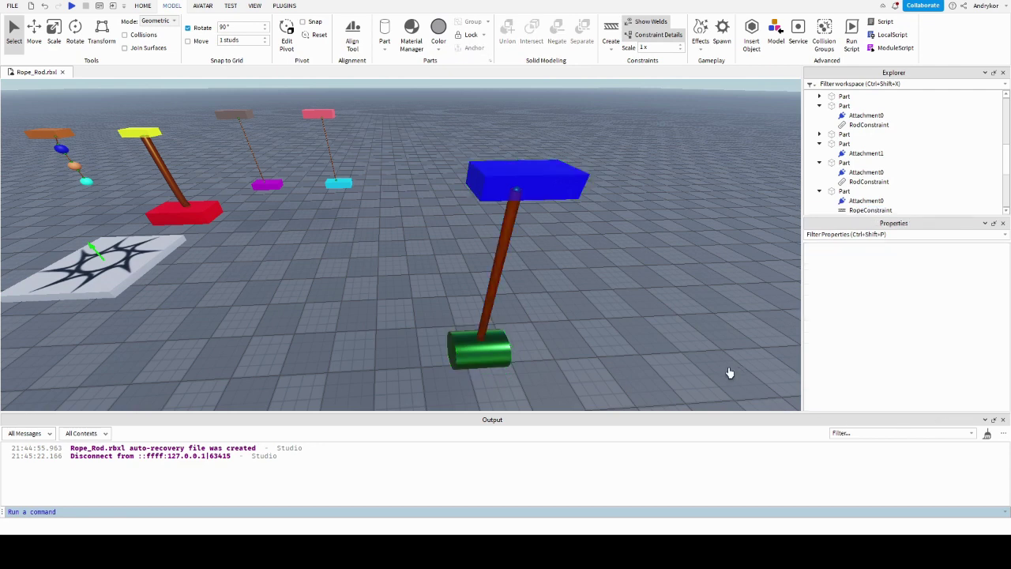
- Reselect the rope in the scene and start a new playtest
click(499, 253)
scroll(892, 314, down, 3)
scroll(891, 314, down, 1)
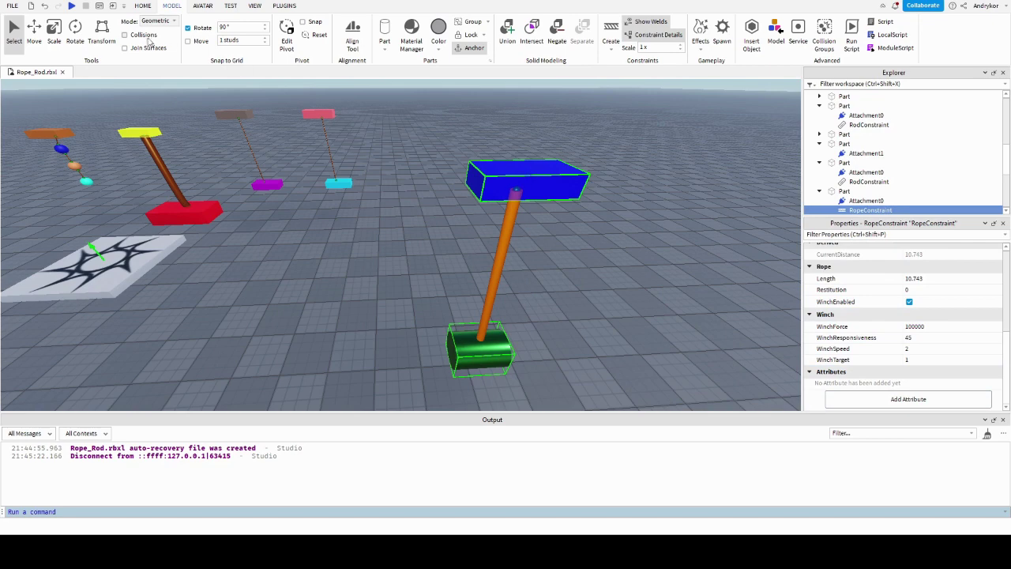
click(69, 6)
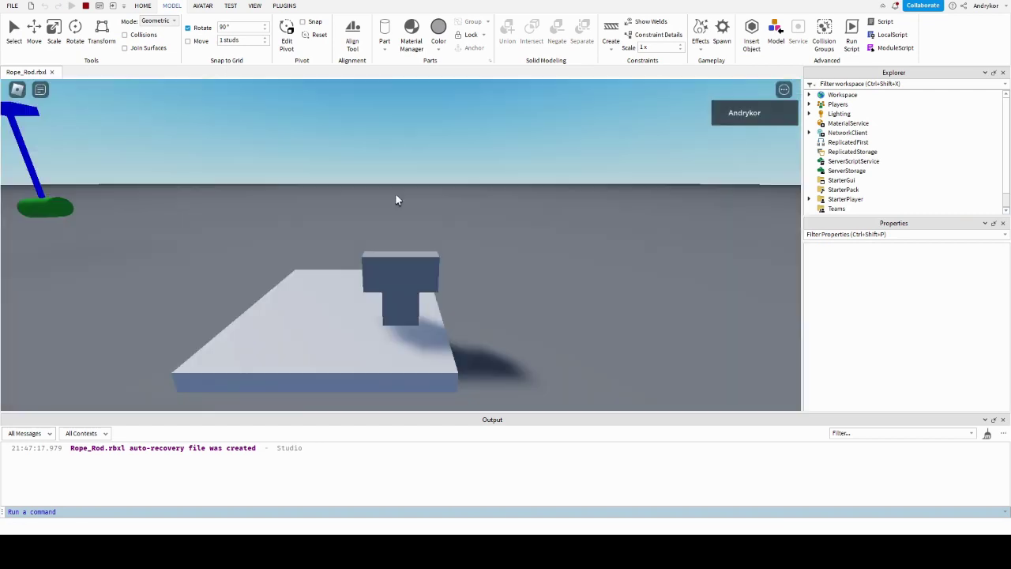
- Walk toward and away from the cylinder and zoom to see it winched up under the blue block
key(w)
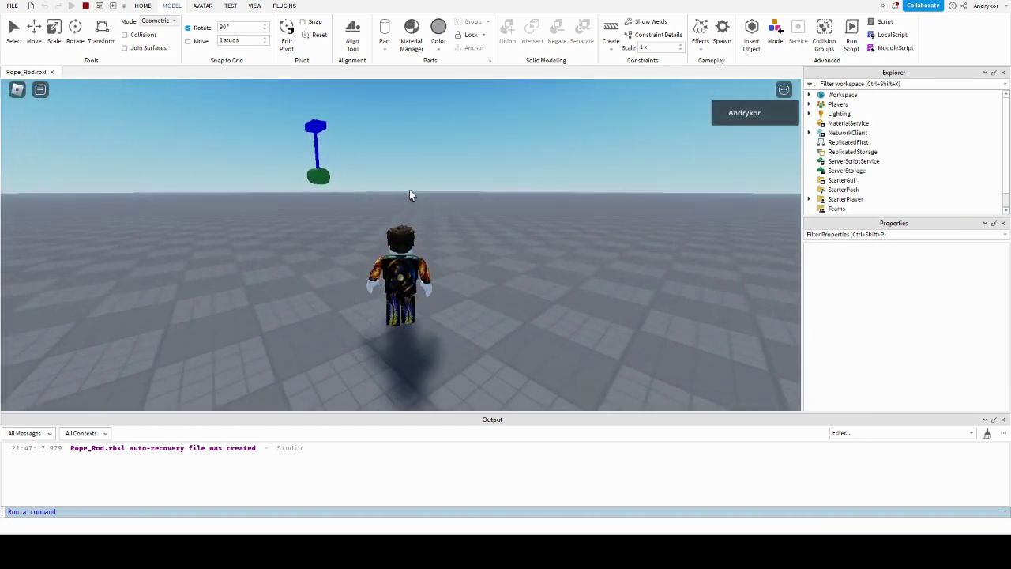
key(s)
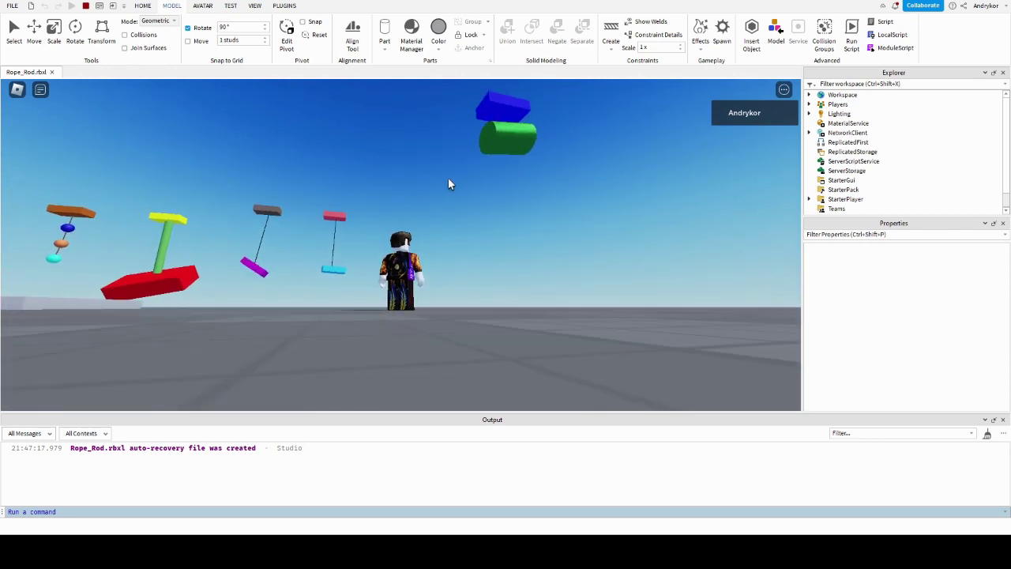
scroll(489, 169, down, 5)
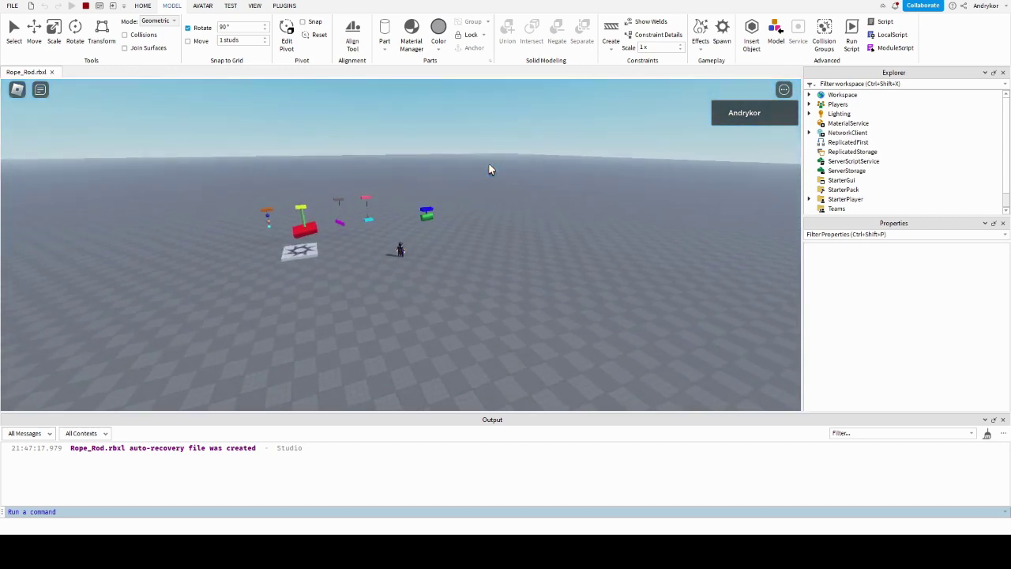
scroll(489, 168, up, 5)
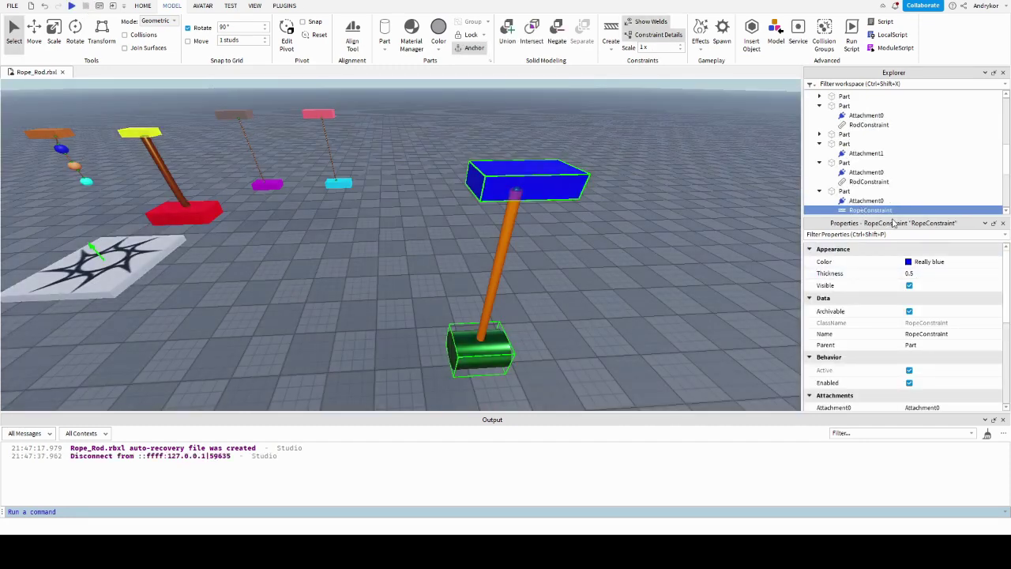
- Change the rope's WinchResponsiveness to 10 and launch another playtest
scroll(943, 305, down, 3)
scroll(943, 304, down, 2)
click(923, 338)
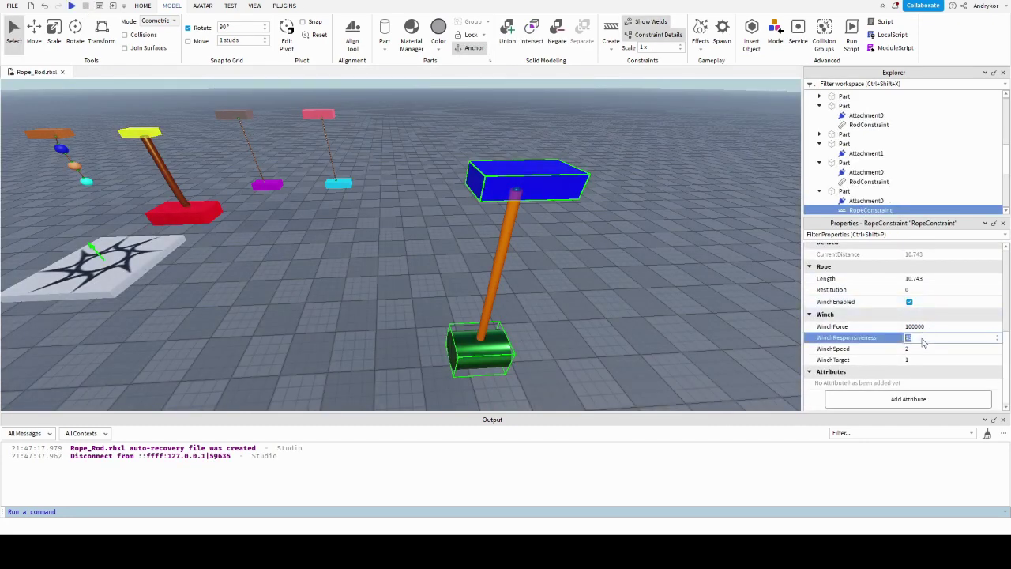
text(0)
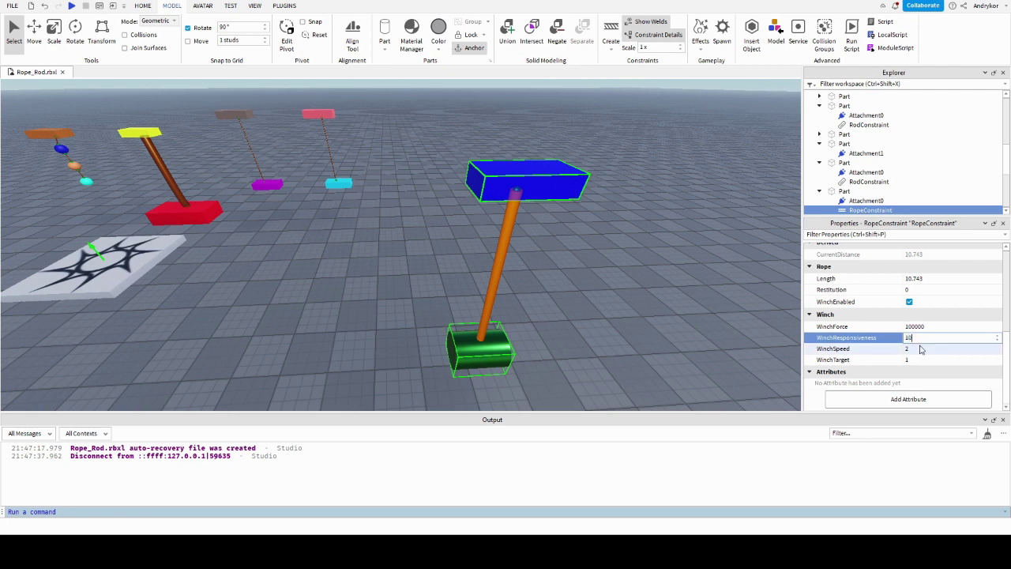
key(Return)
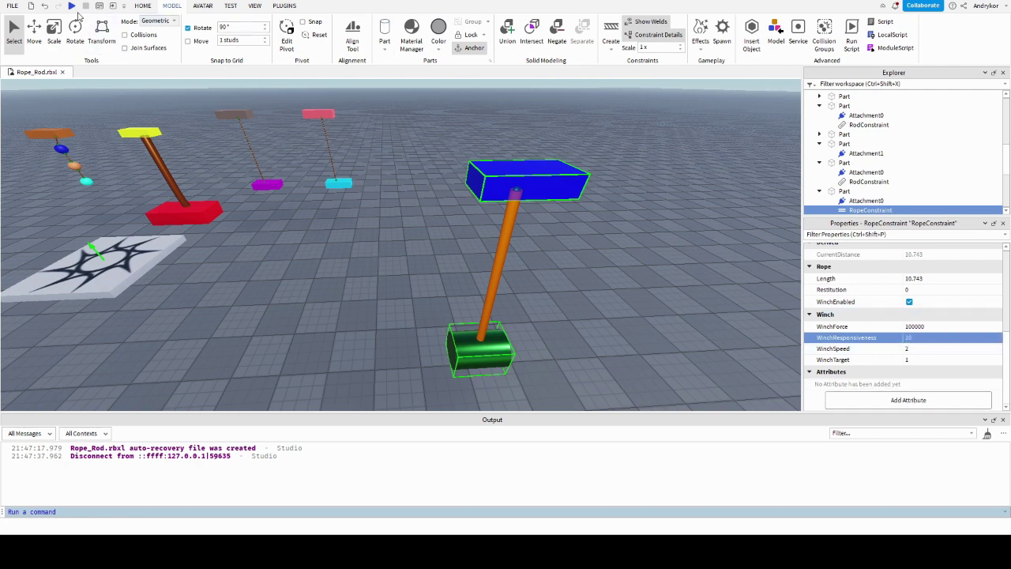
click(72, 5)
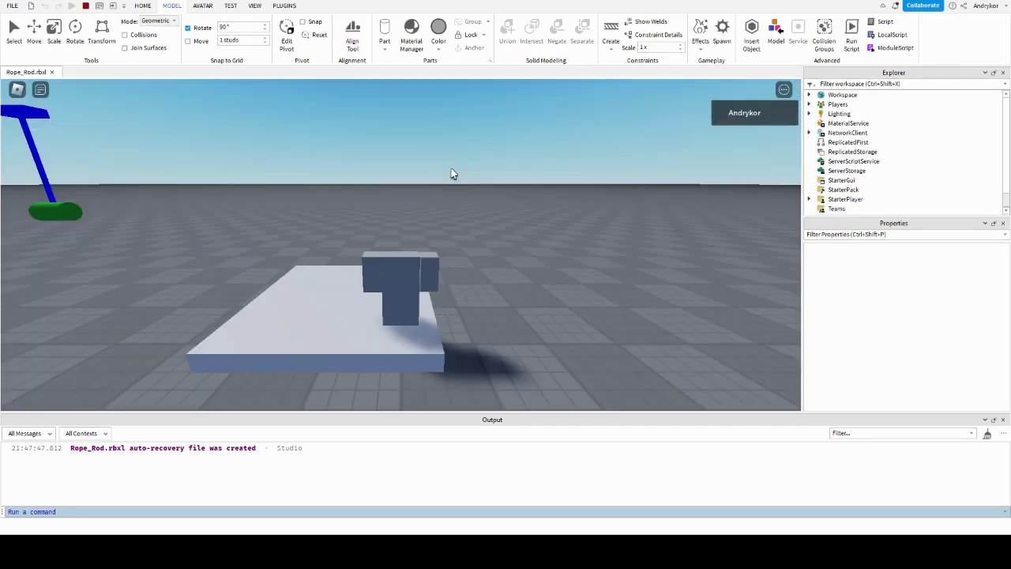
key(w)
key(w)
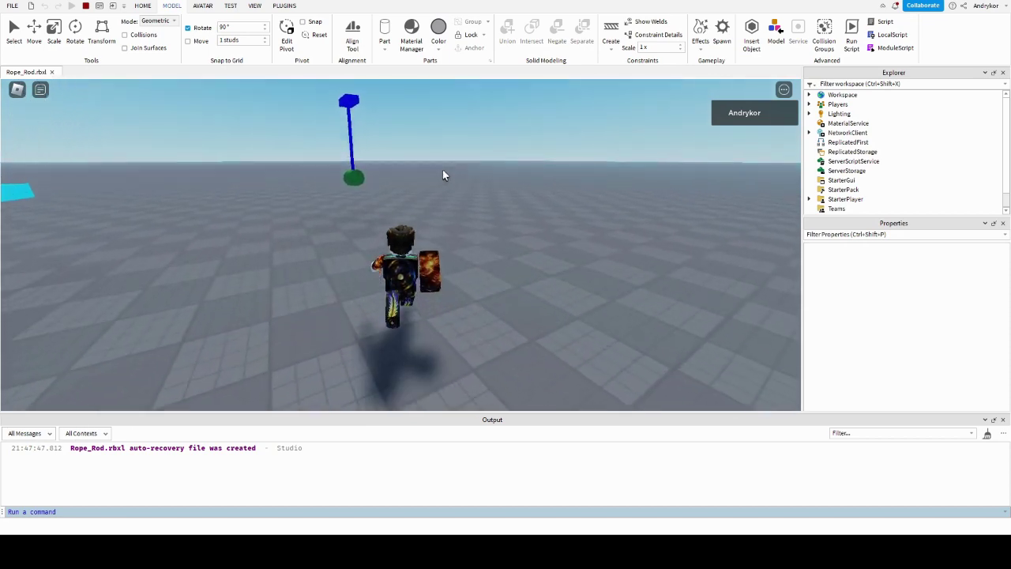
key(w)
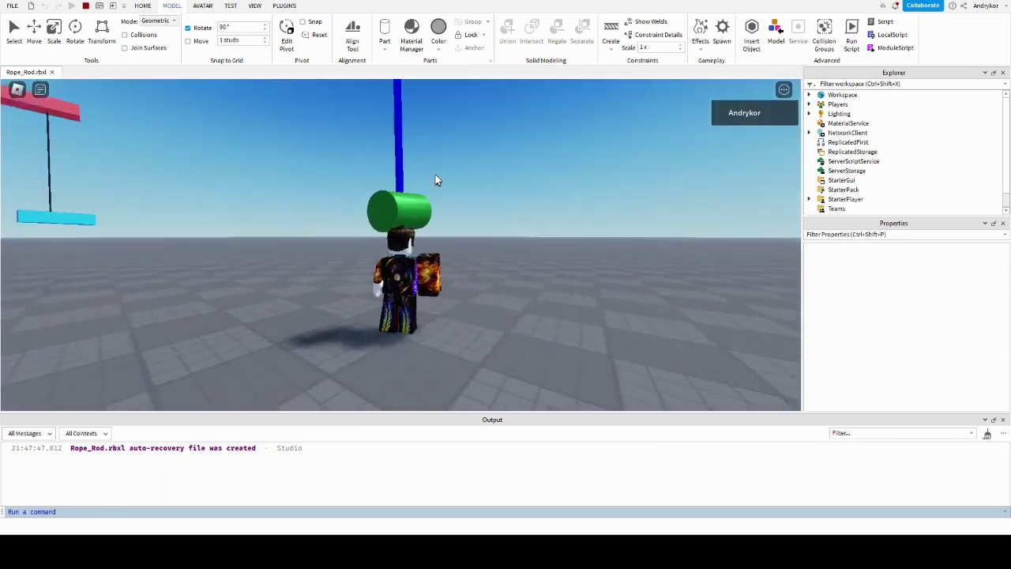
scroll(434, 174, down, 5)
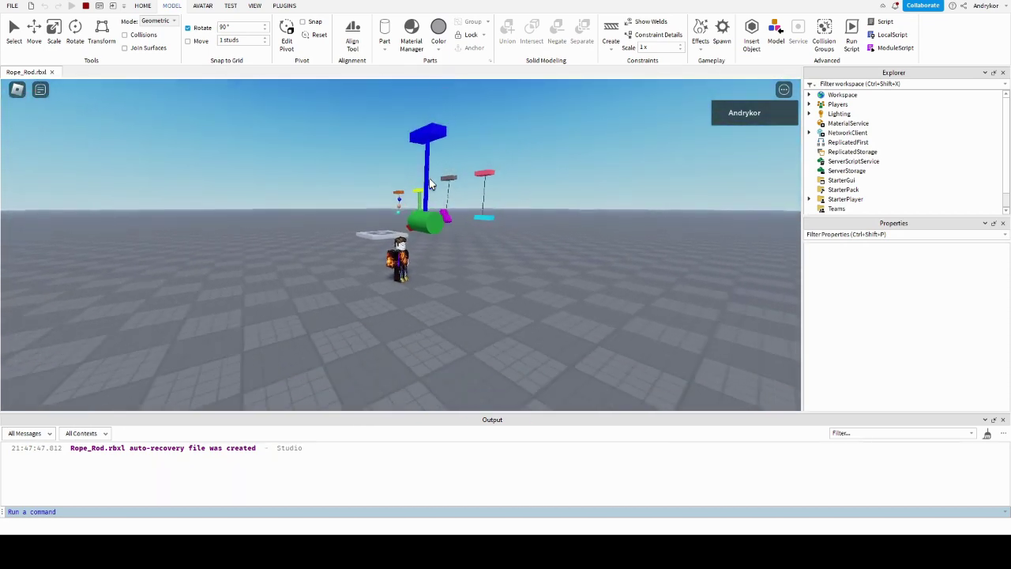
mouse_move(489, 174)
right_down()
mouse_move(496, 173)
mouse_move(485, 195)
right_up()
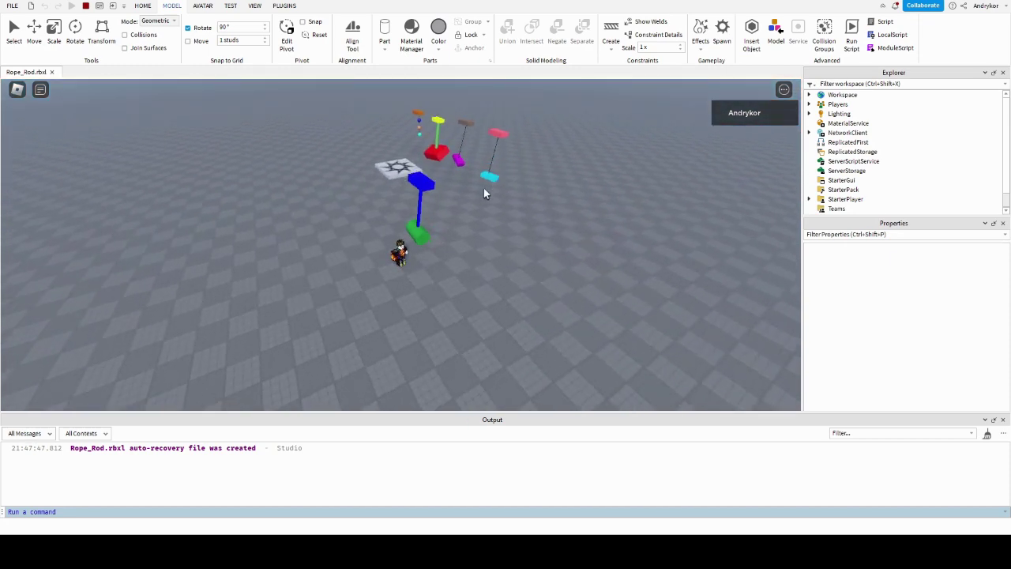
scroll(483, 189, up, 5)
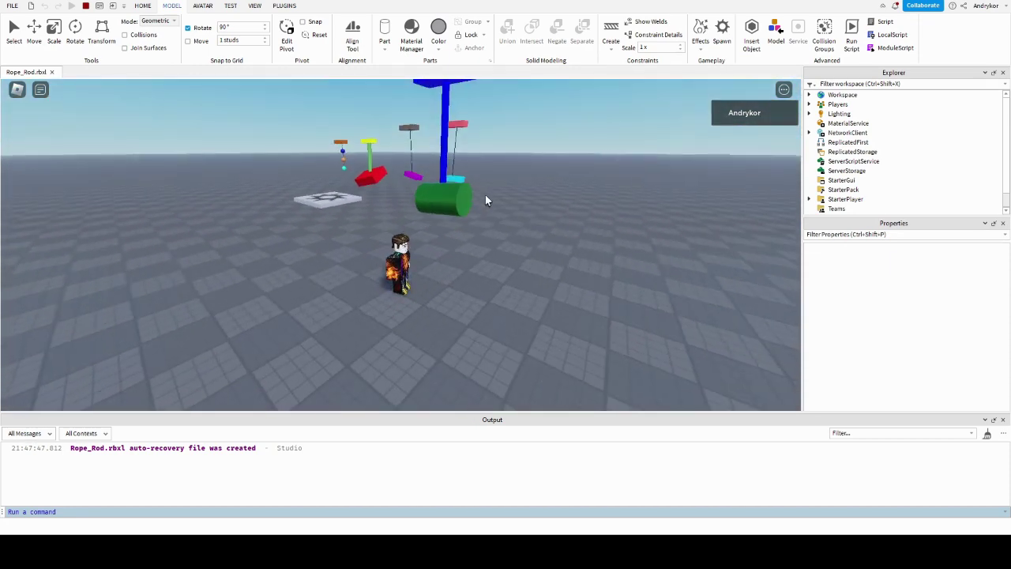
scroll(485, 194, down, 3)
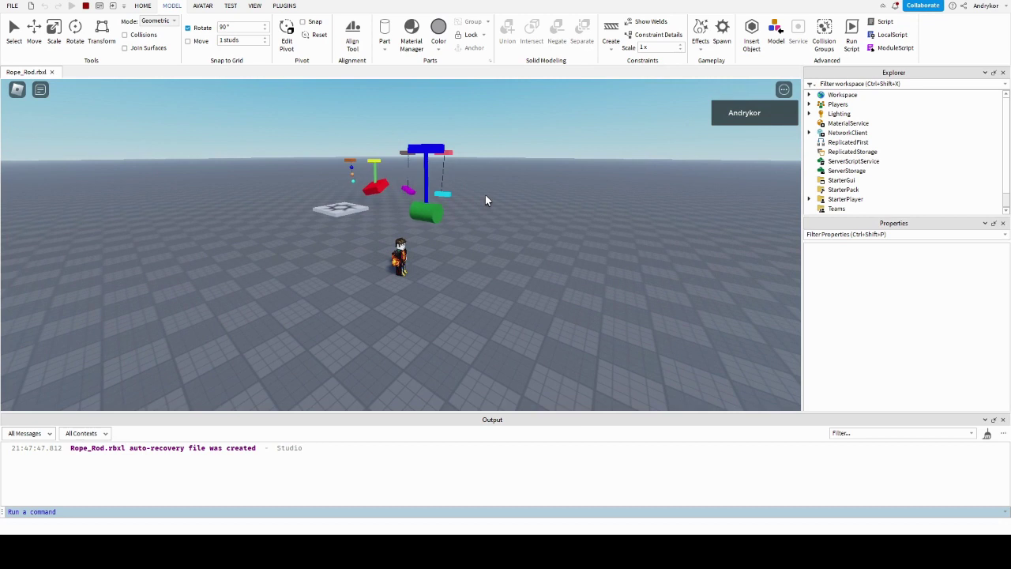
right_drag(485, 194, 489, 194)
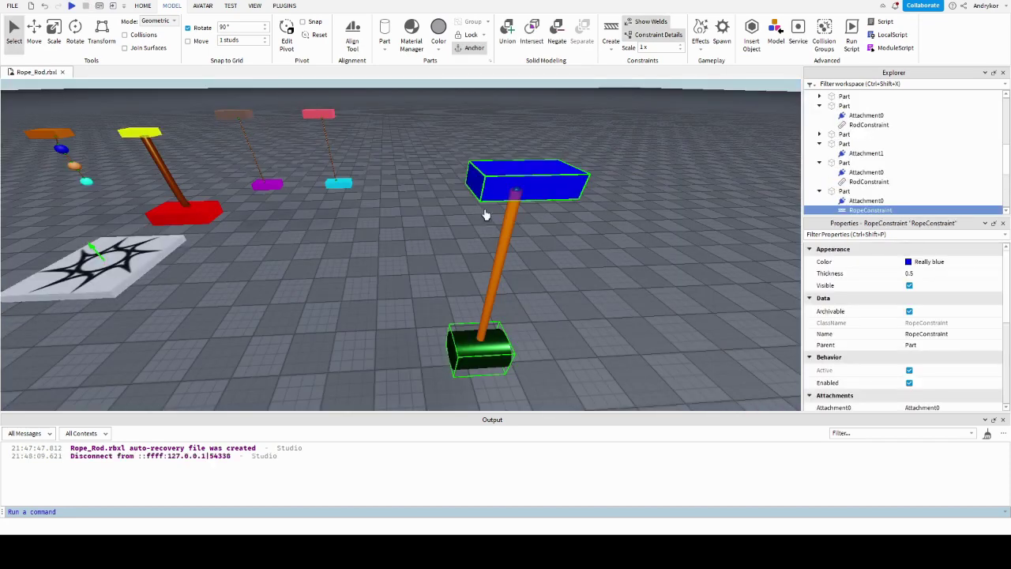
- Reposition the view around the pendulum scene and insert a new grey block Part
key(s)
key(d)
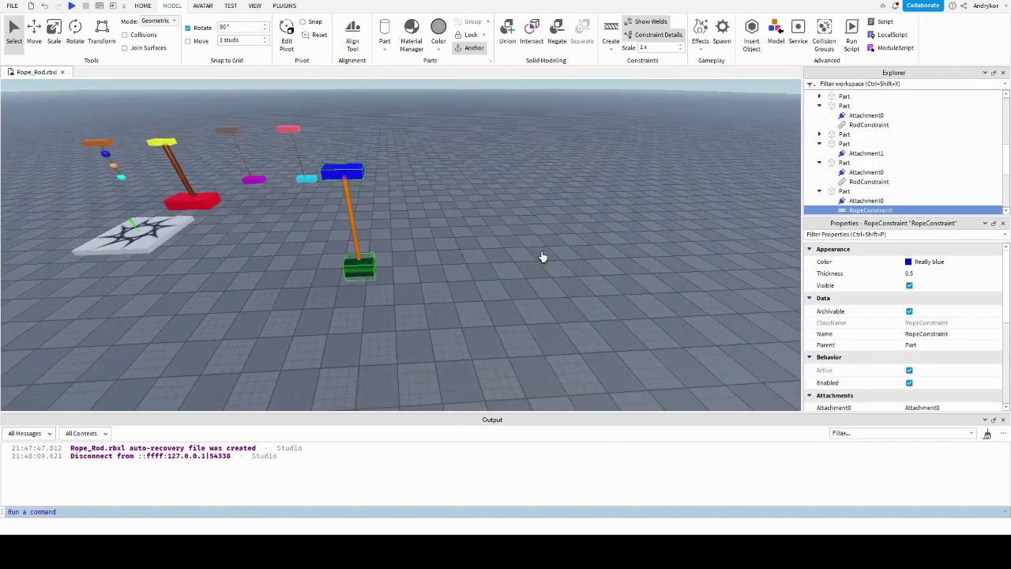
right_drag(548, 275, 518, 269)
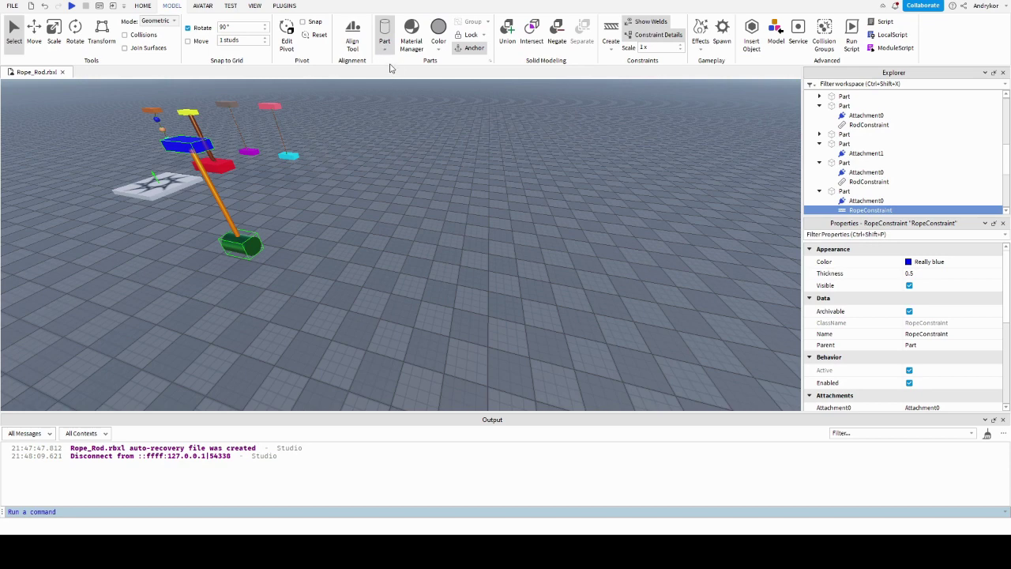
click(384, 38)
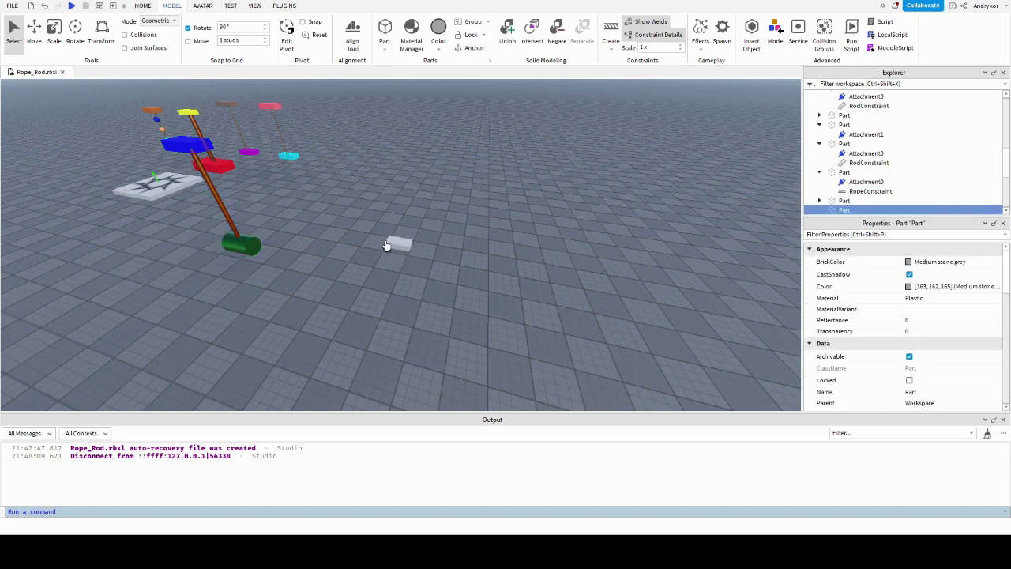
- Raise the new grey part high above the baseplate with the Move tool
key(ctrl+2)
drag(385, 271, 375, 288)
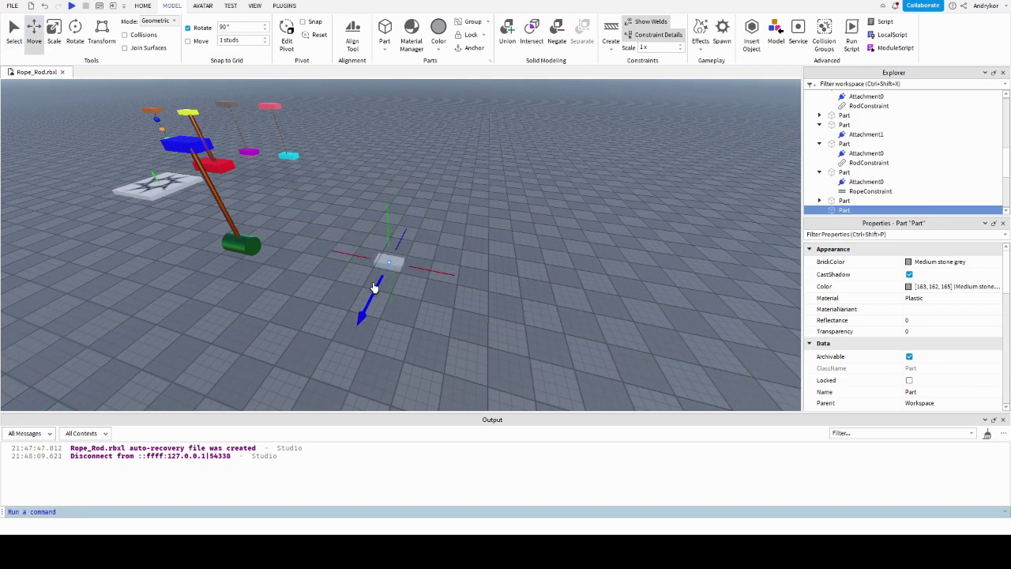
drag(386, 207, 352, 132)
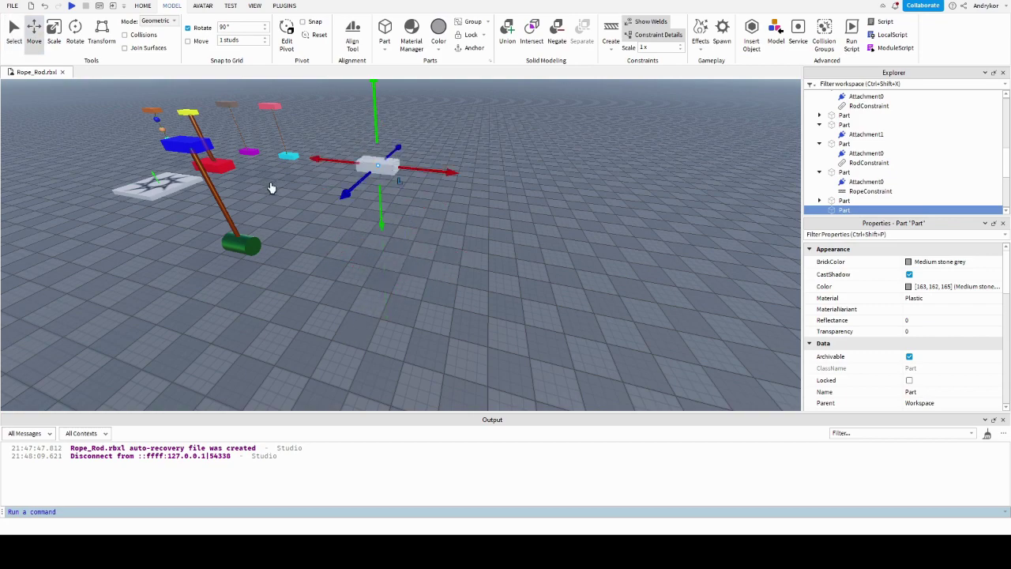
mouse_move(271, 188)
right_down()
mouse_move(316, 176)
mouse_move(386, 237)
right_up()
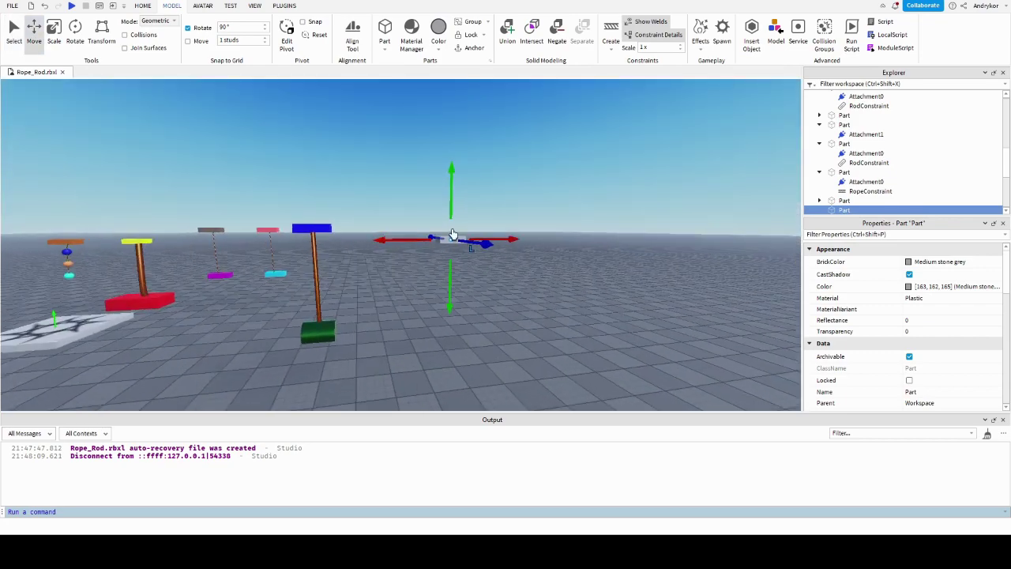
drag(451, 199, 451, 184)
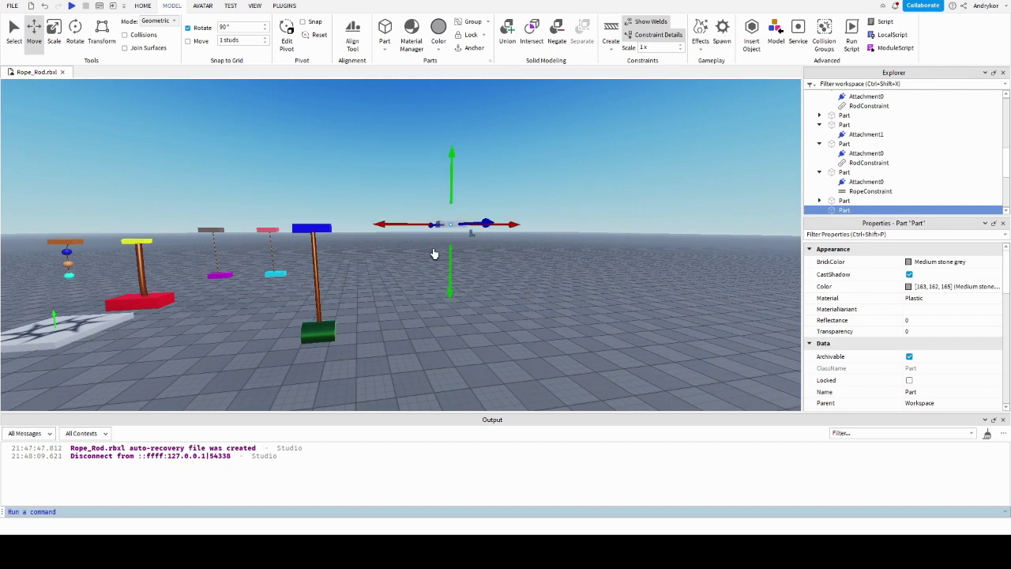
middle_drag(433, 254, 459, 335)
drag(460, 332, 483, 341)
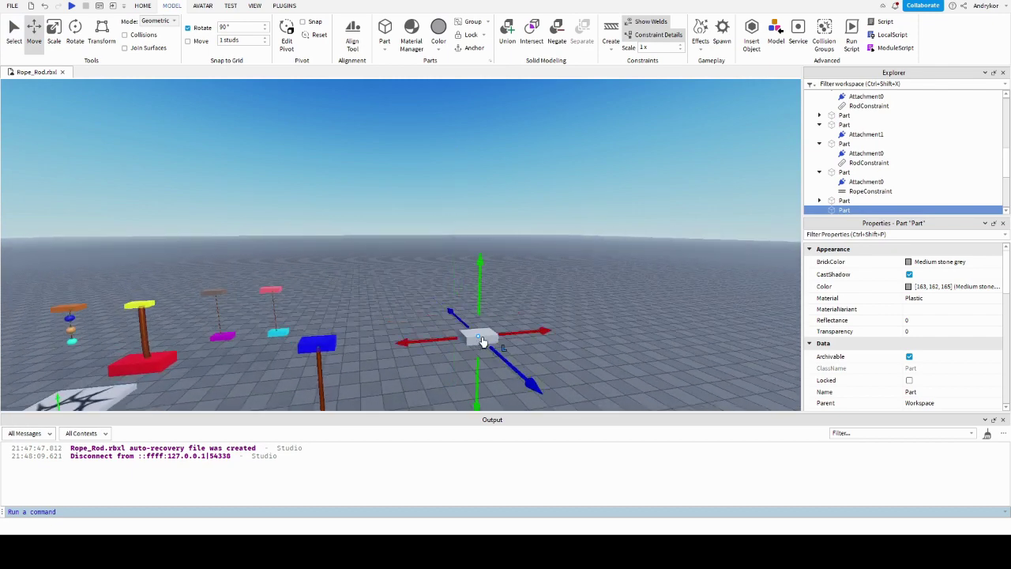
- Set the raised part's BrickColor to Br. yellowish green
click(948, 261)
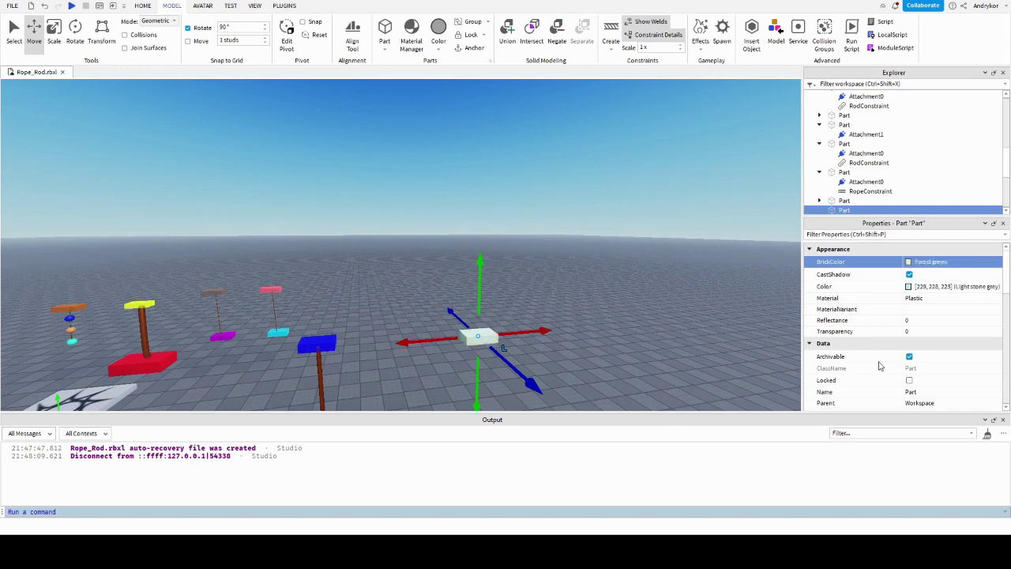
key(Down)
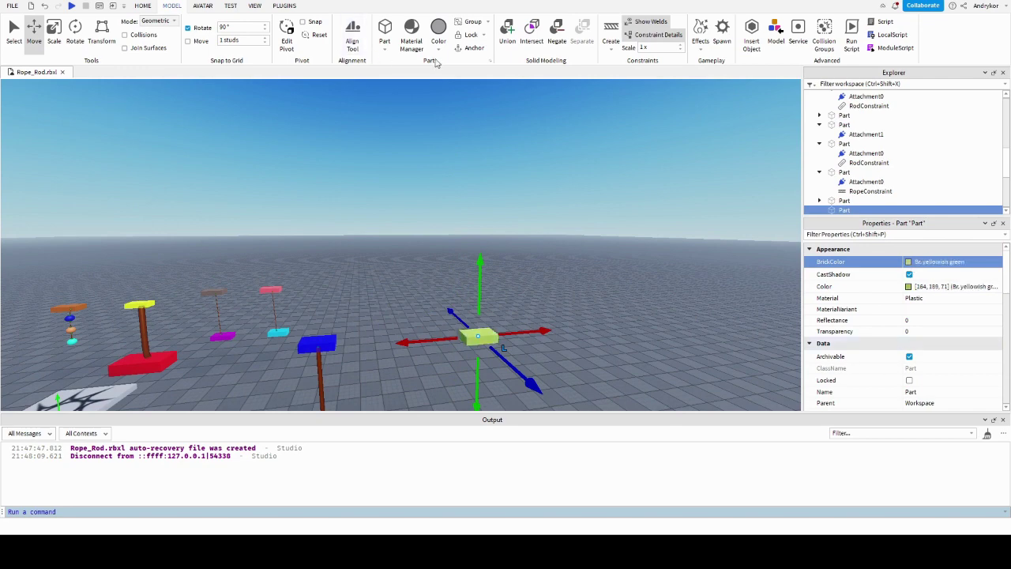
key(q)
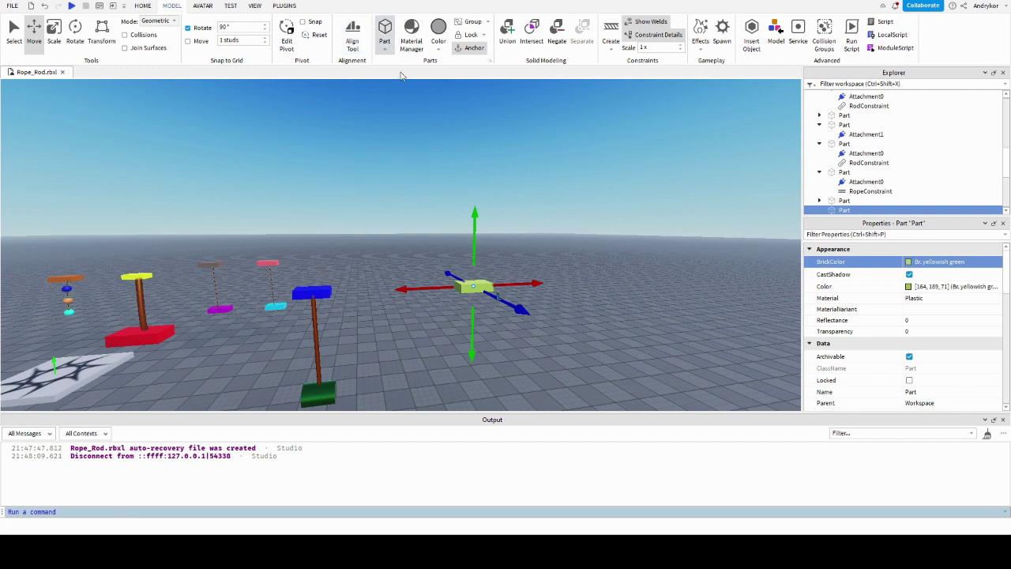
- Insert a Sphere part and place it next to the yellowish-green block
click(385, 36)
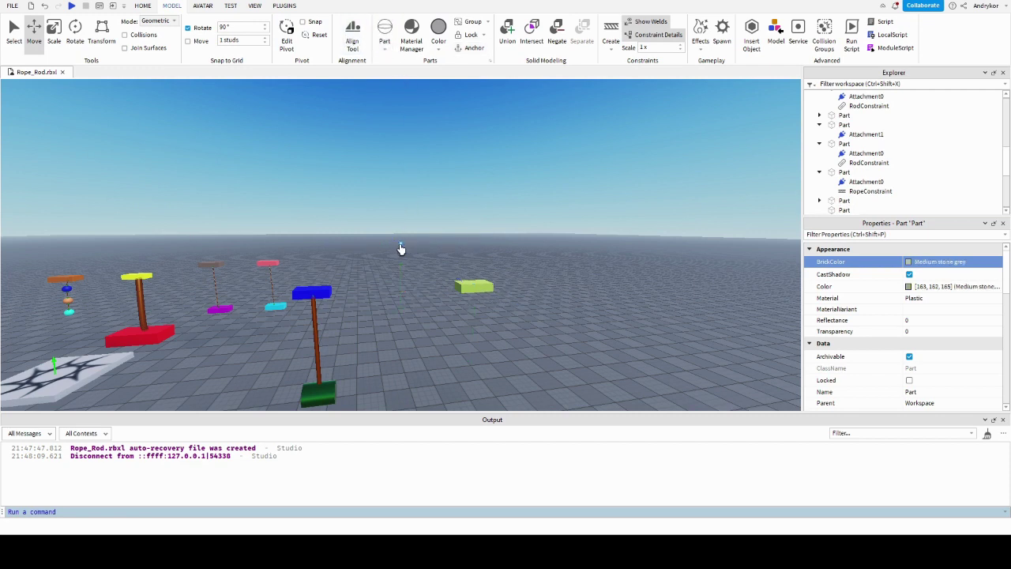
drag(401, 249, 470, 399)
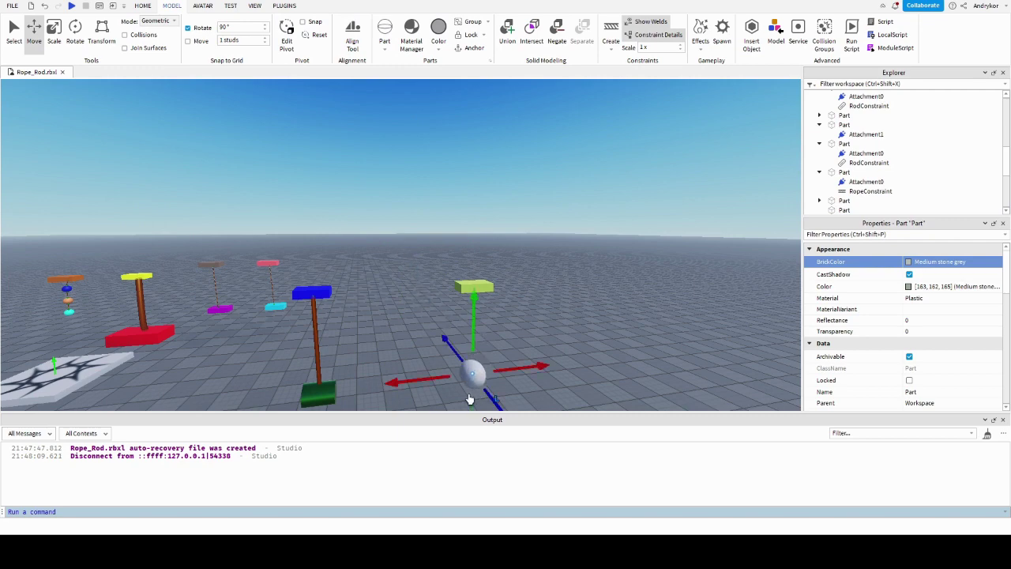
right_drag(577, 316, 582, 312)
scroll(582, 311, up, 2)
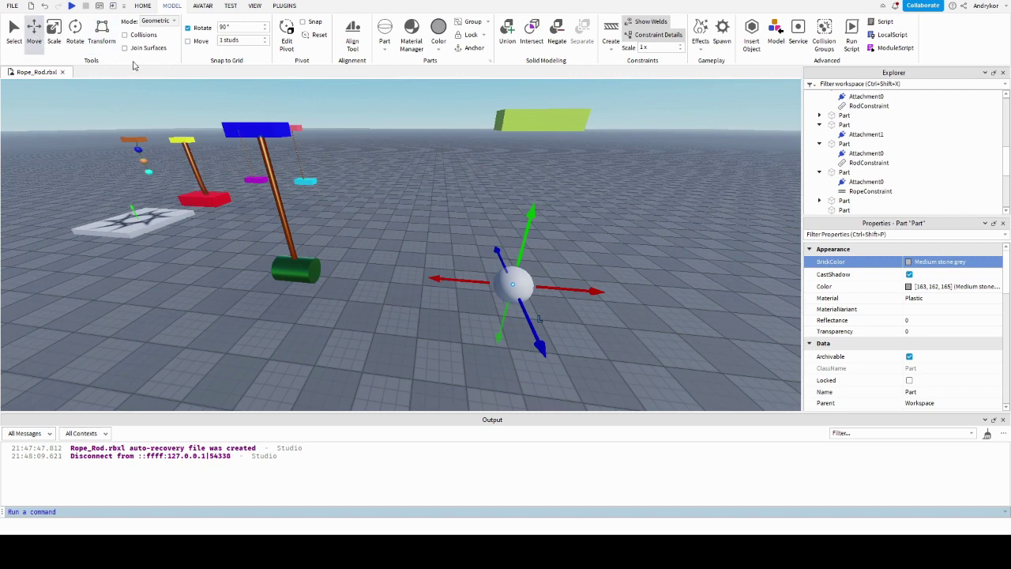
drag(512, 284, 558, 170)
scroll(558, 169, up, 2)
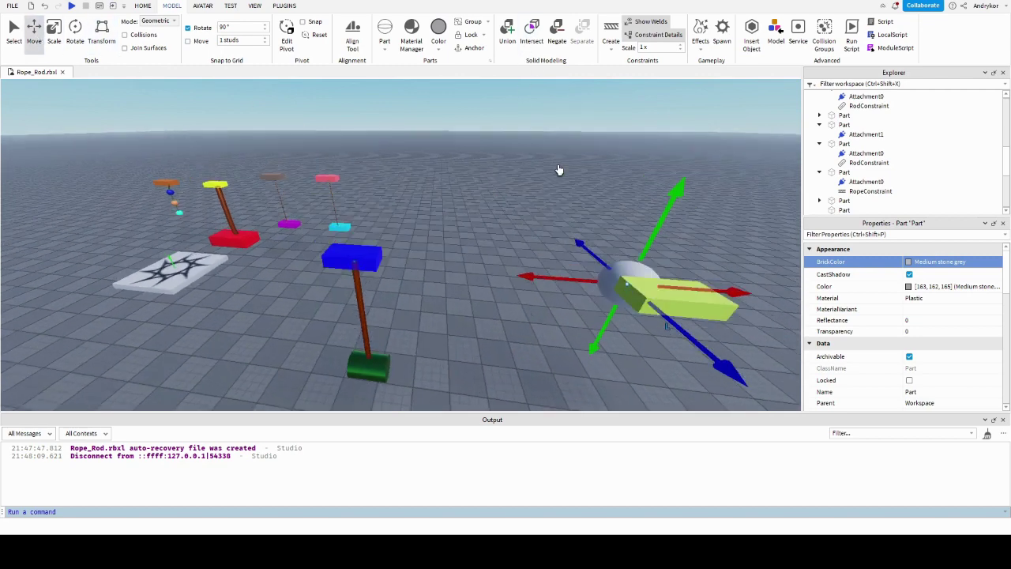
scroll(558, 170, down, 3)
right_drag(612, 272, 488, 245)
drag(419, 183, 448, 200)
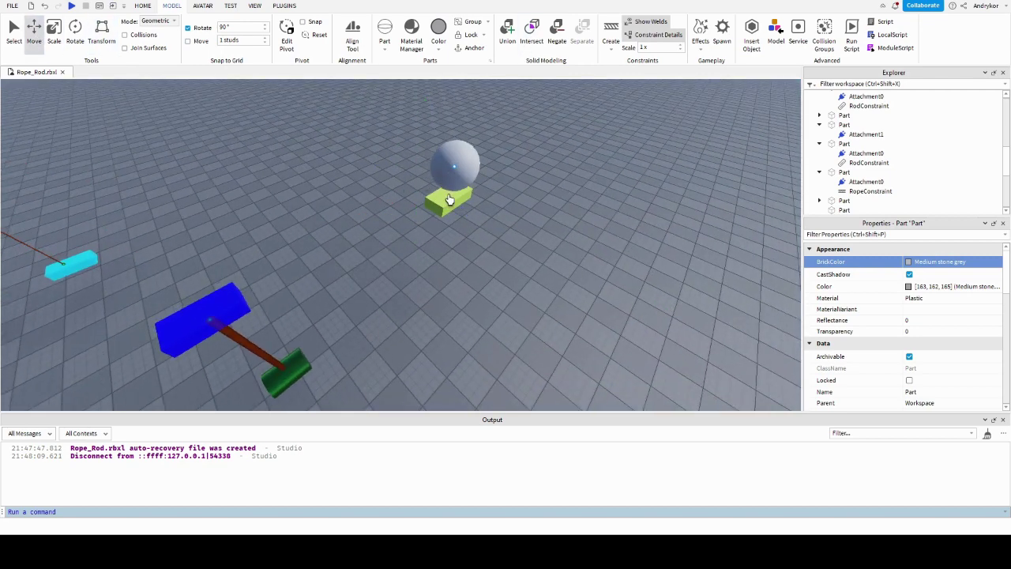
- Lower the ball beneath the green block down toward the ground
click(455, 166)
drag(456, 135, 454, 198)
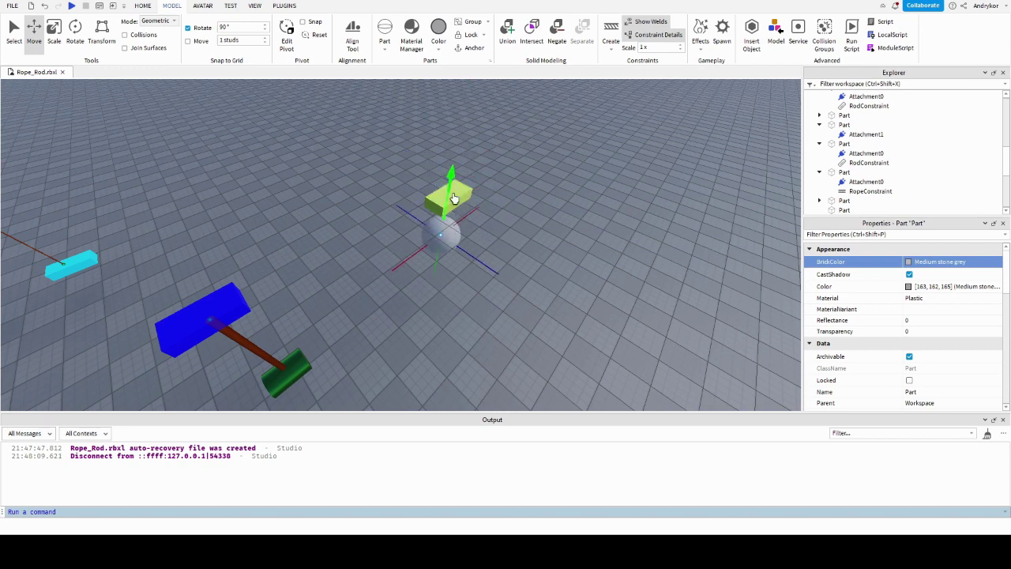
right_drag(501, 219, 603, 226)
scroll(602, 225, up, 3)
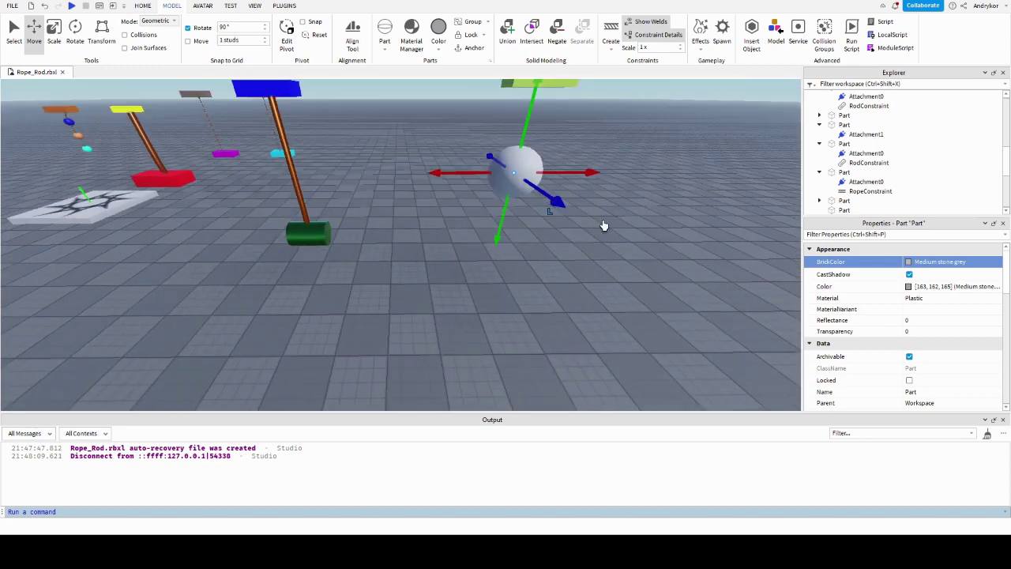
scroll(603, 226, up, 2)
drag(457, 164, 434, 202)
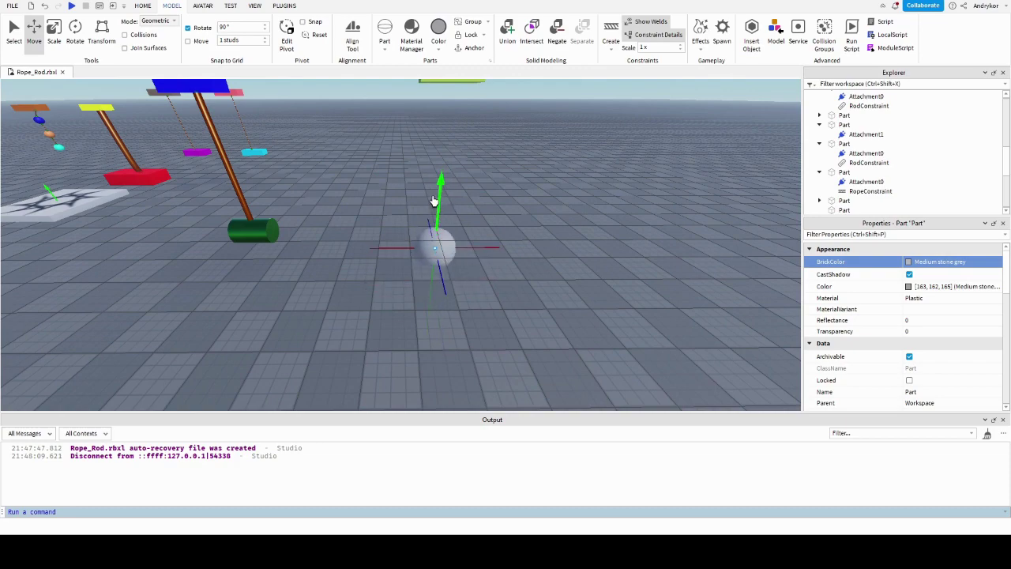
right_drag(618, 256, 622, 227)
scroll(623, 227, up, 3)
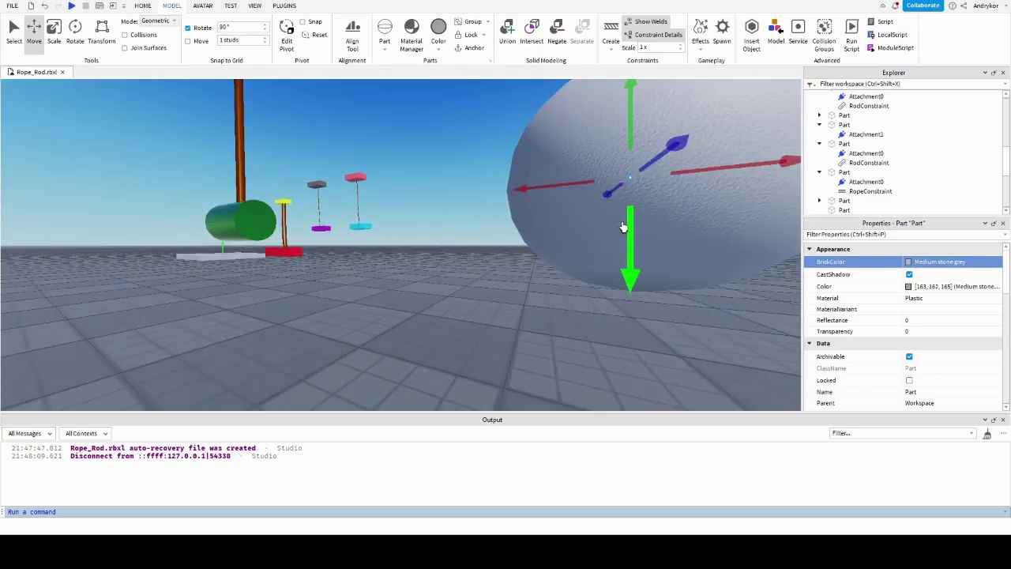
key(f)
scroll(616, 228, down, 5)
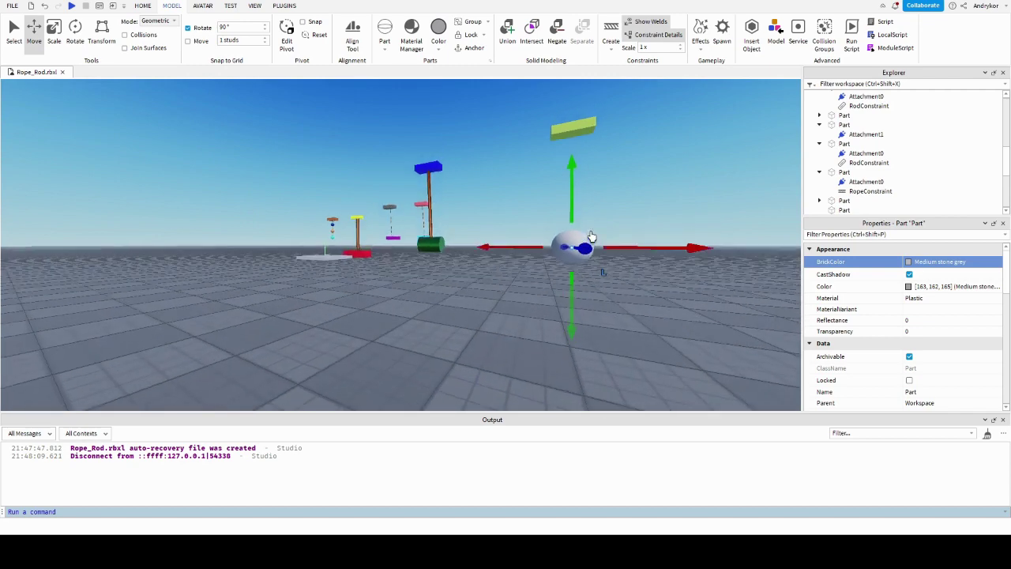
mouse_move(591, 237)
right_down()
mouse_move(559, 248)
mouse_move(569, 271)
right_up()
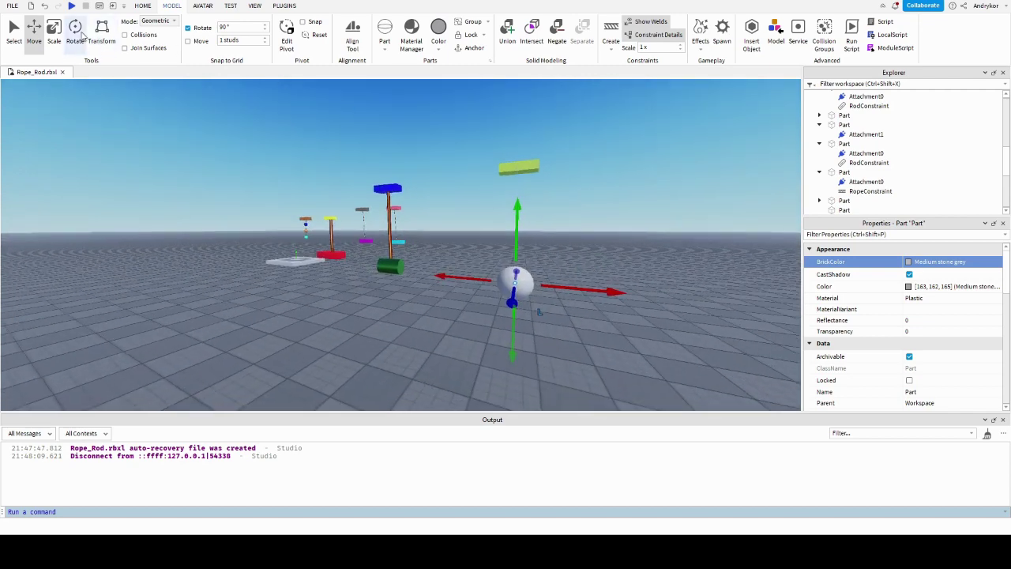
- Set the ball's BrickColor to Toothpaste cyan
click(53, 33)
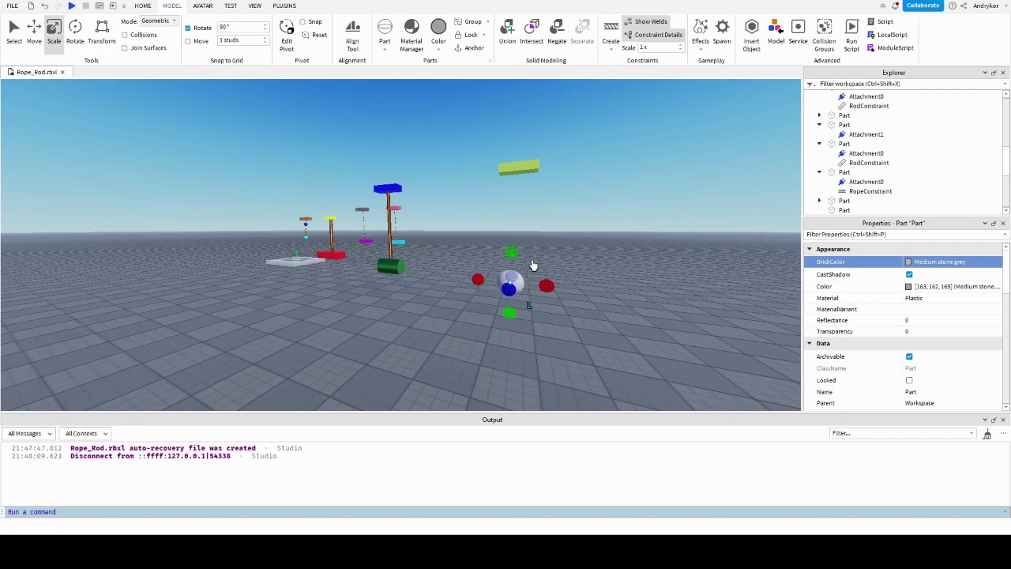
scroll(533, 265, up, 1)
scroll(623, 292, up, 1)
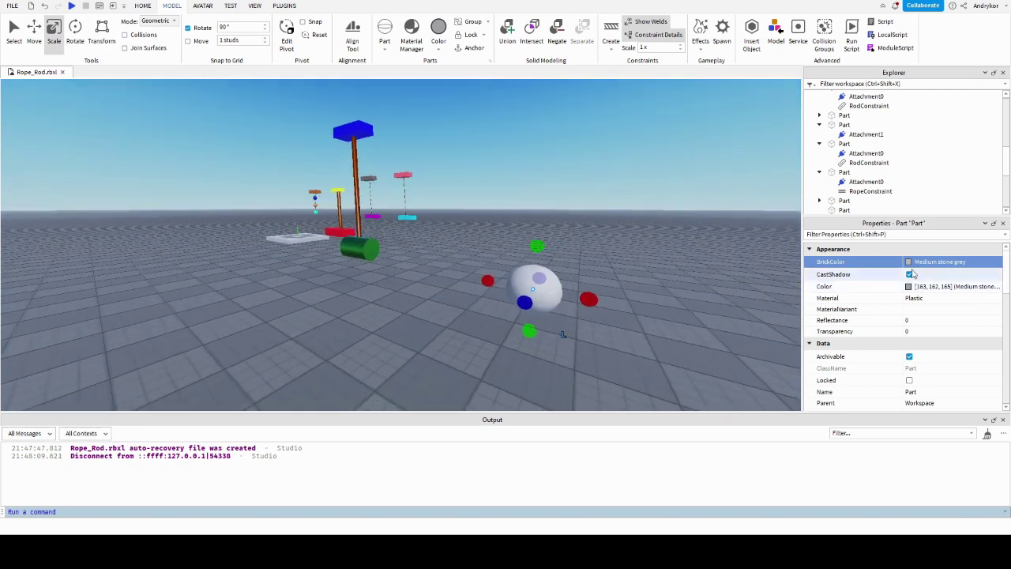
key(Down)
key(Down)
key(Down)
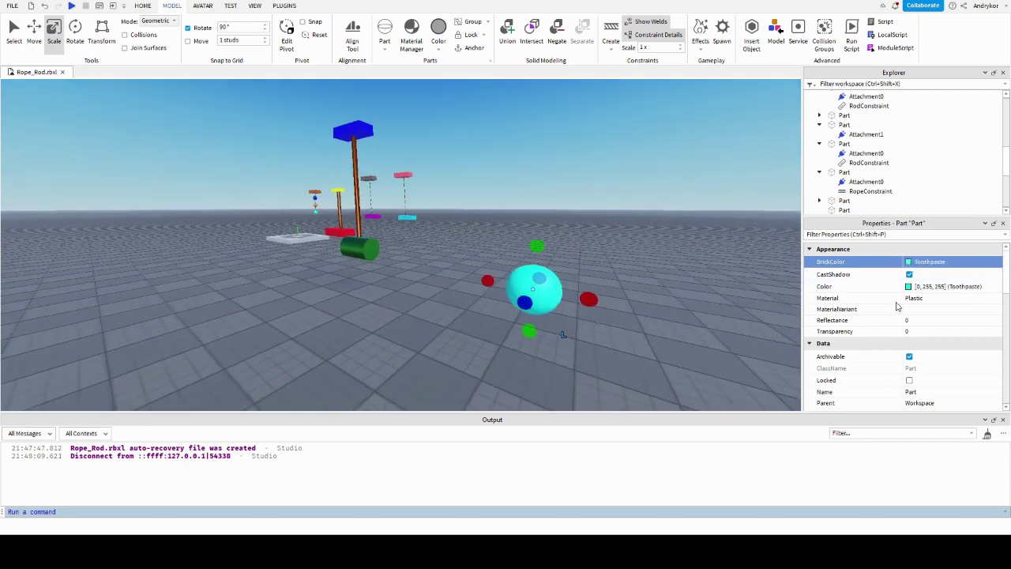
- Reselect the yellowish-green block with the Move tool
right_drag(331, 127, 401, 174)
click(392, 198)
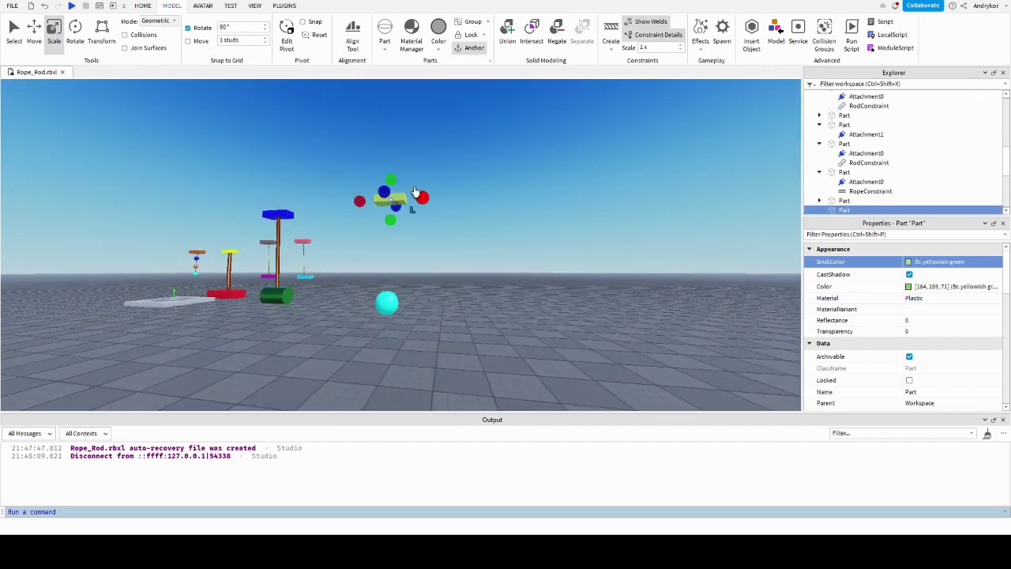
click(34, 36)
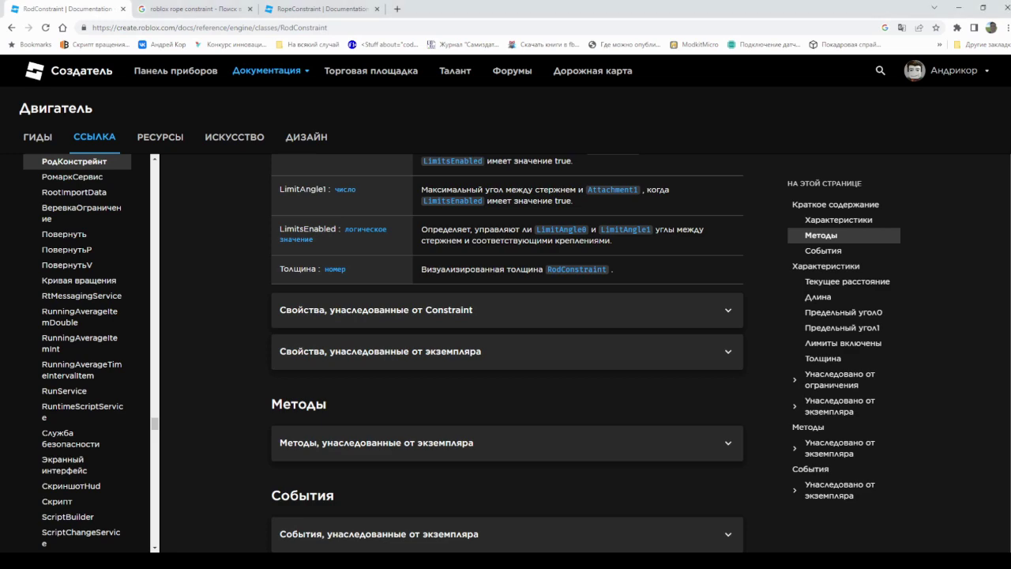
- Scroll the RodConstraint reference down to Limits and the summary listing LimitAngle0, LimitAngle1, LimitsEnabled
scroll(399, 177, up, 6)
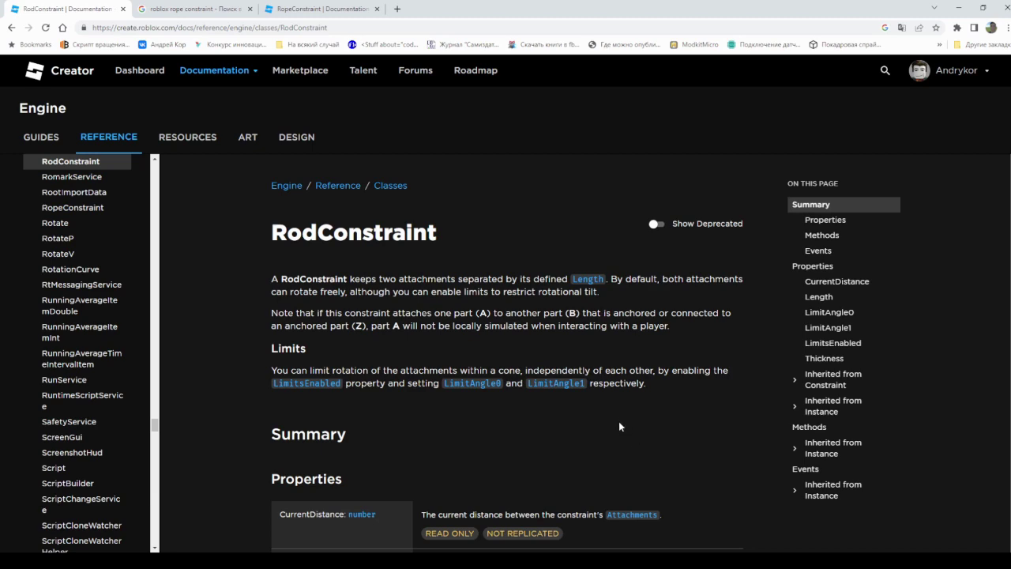
scroll(619, 426, down, 1)
scroll(620, 426, down, 1)
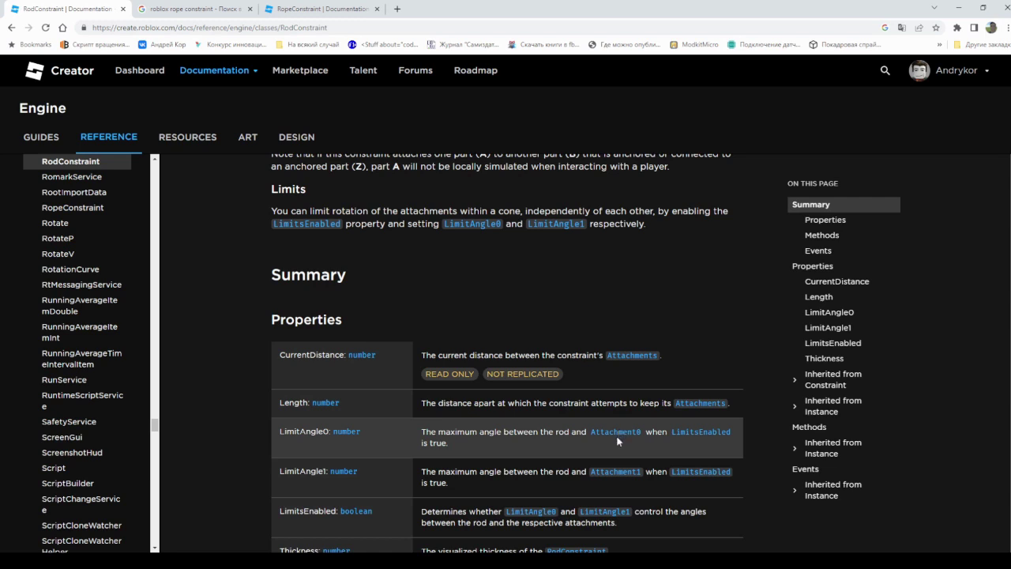
scroll(620, 434, down, 1)
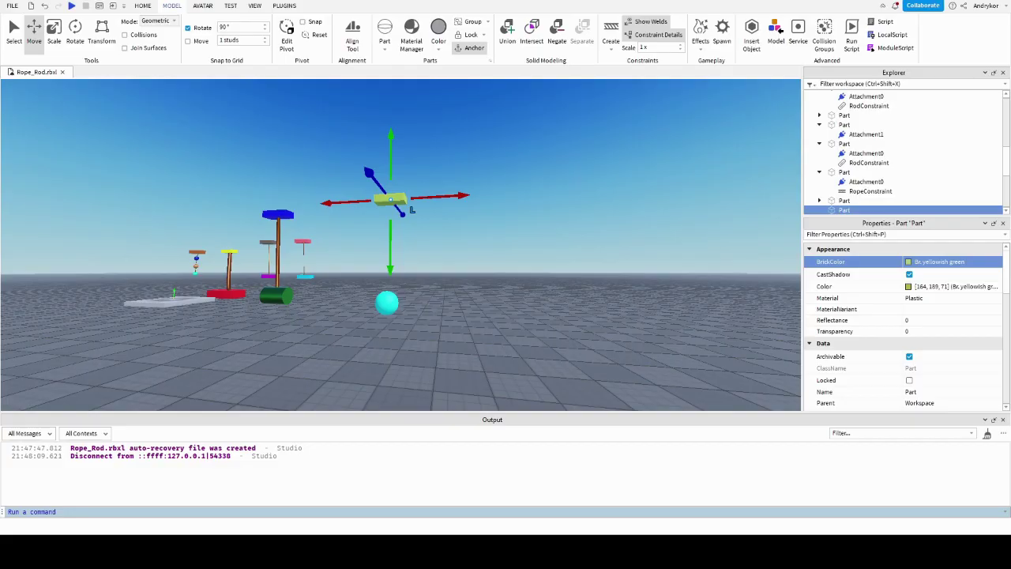
- Click between the yellowish-green block and the cyan ball to check their selection
right_drag(421, 274, 459, 300)
click(462, 310)
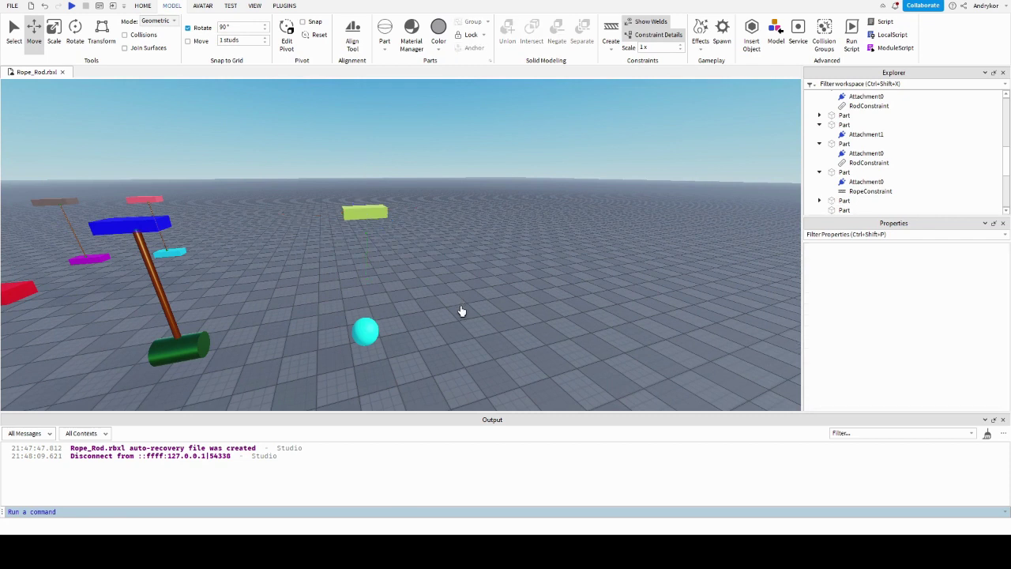
click(375, 223)
click(369, 330)
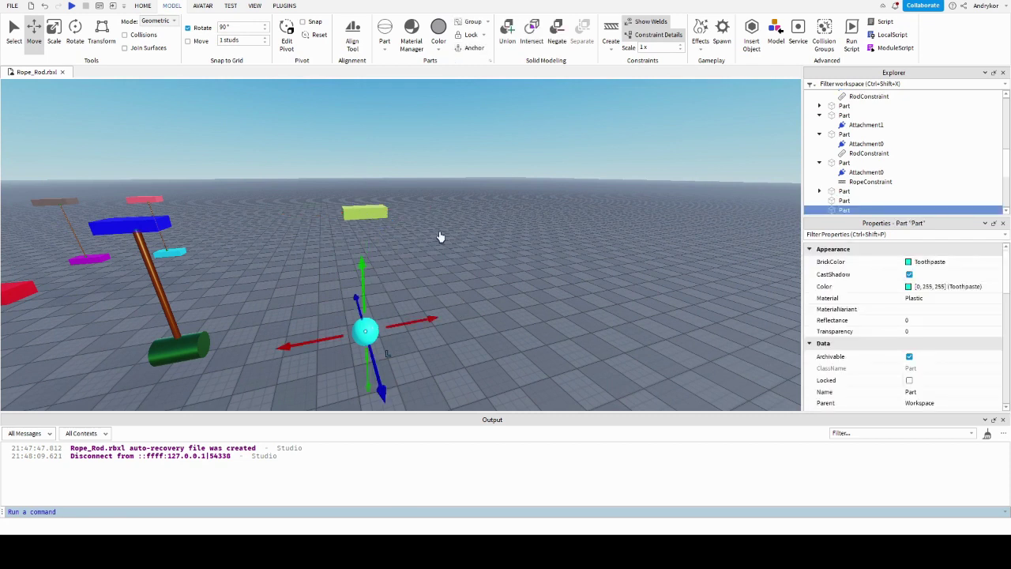
click(375, 212)
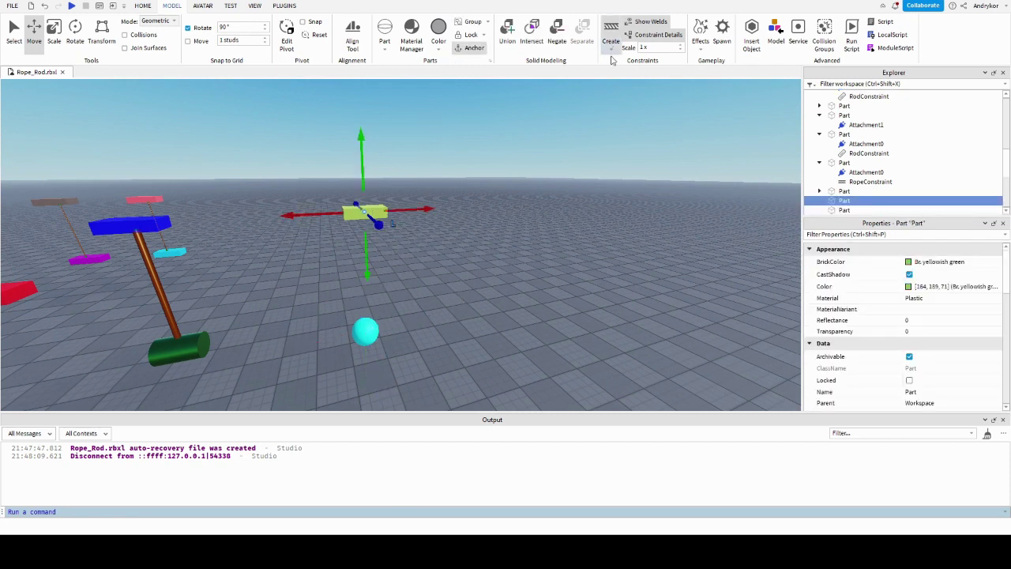
- Focus on the rod's Attachment0, then select the RodConstraint showing Black colour and 0.1 thickness
right_drag(416, 256, 476, 218)
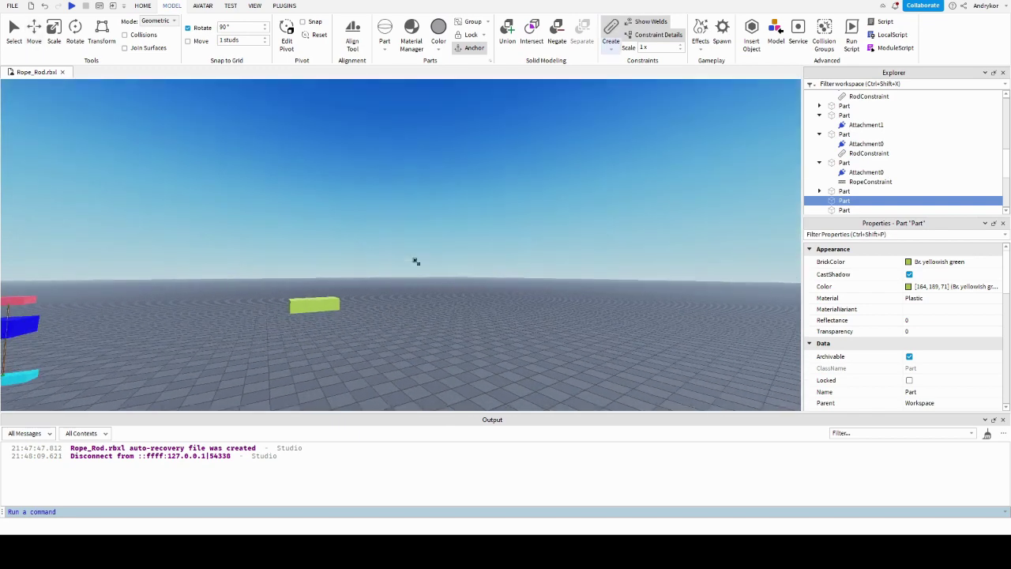
key(d)
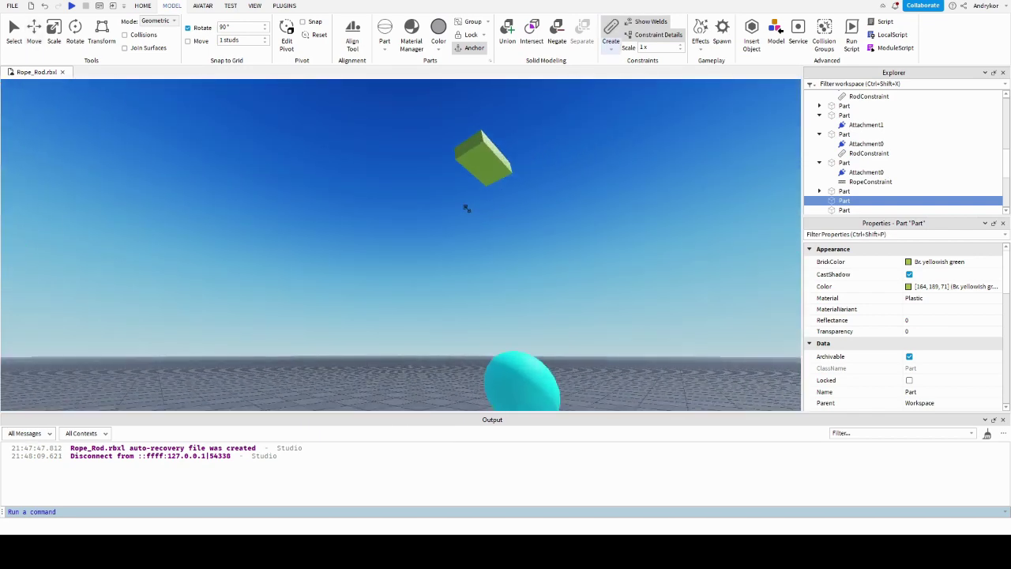
click(484, 168)
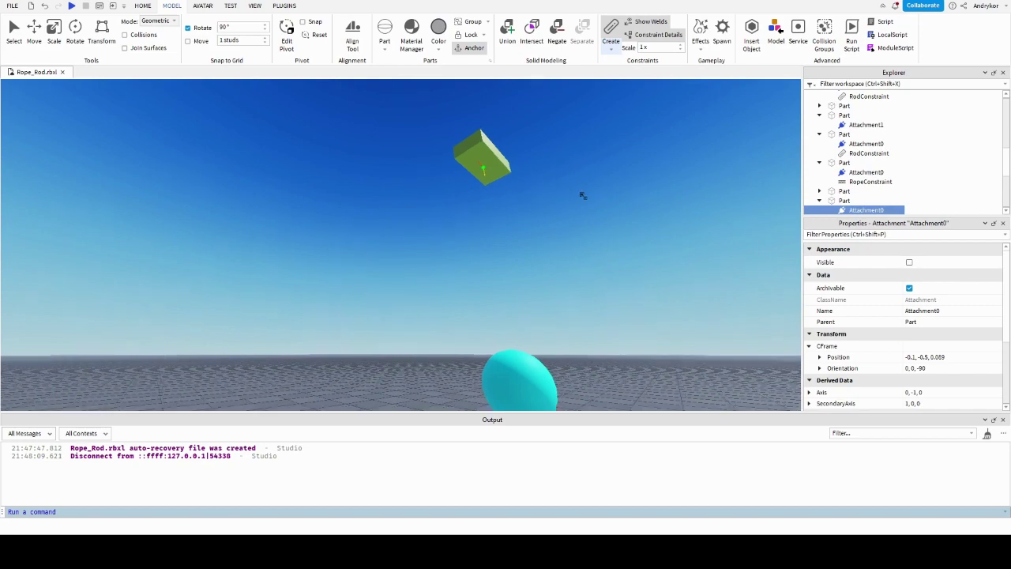
key(f)
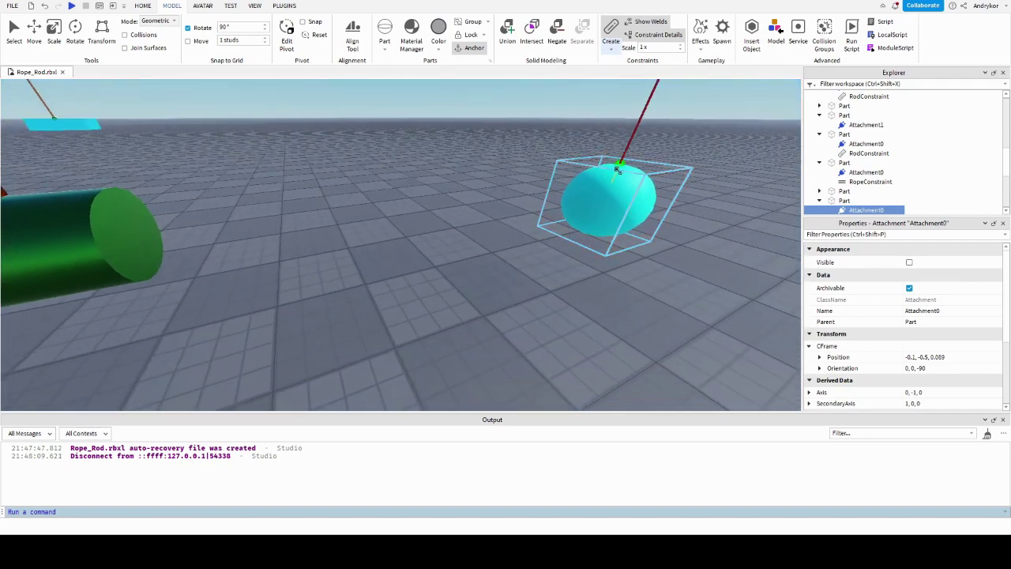
click(621, 164)
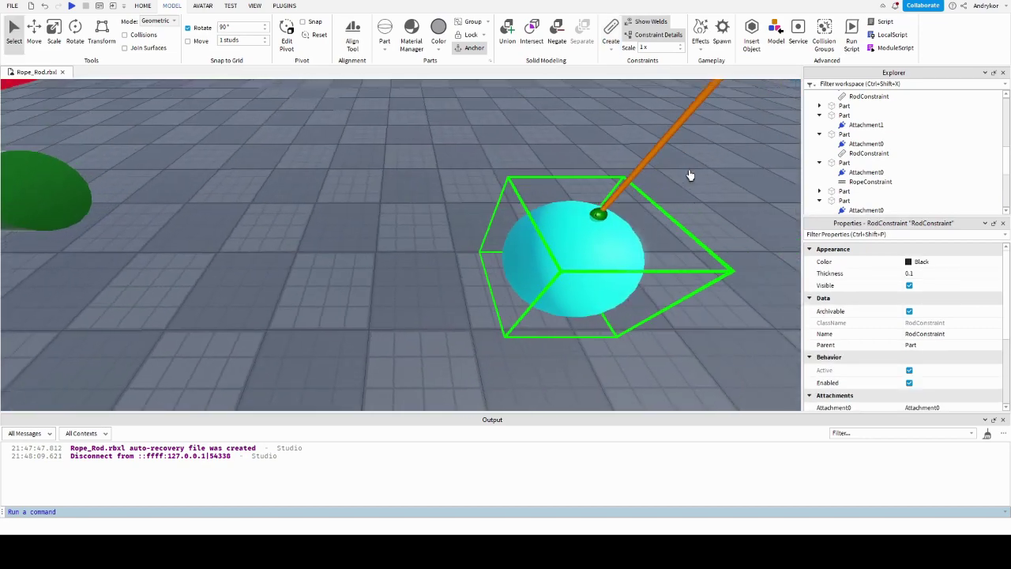
- Make the cyan ball's rod 0.2 thick and Persimmon coloured, then start a playtest
mouse_move(690, 174)
right_down()
mouse_move(691, 248)
mouse_move(661, 272)
right_up()
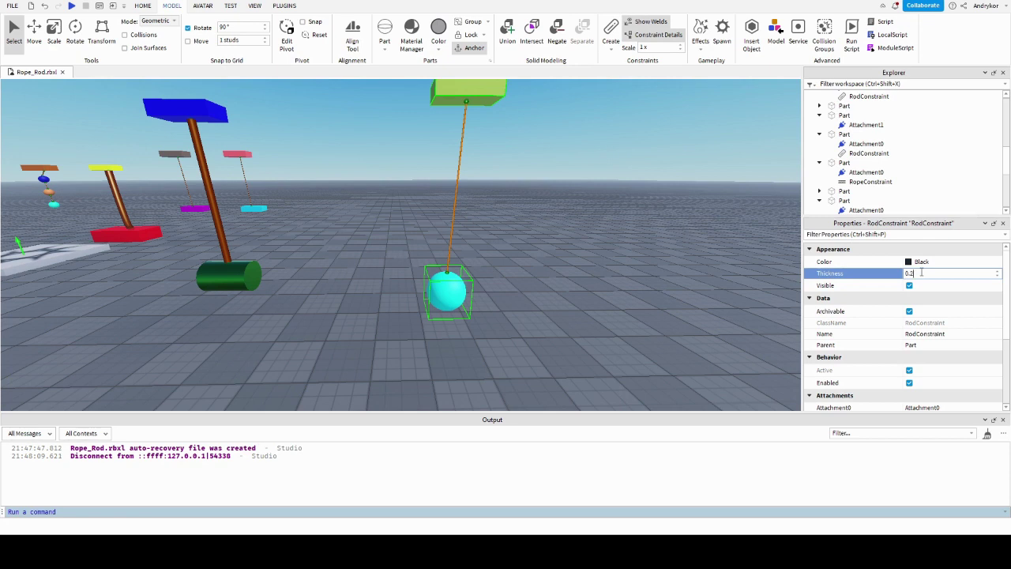
click(908, 263)
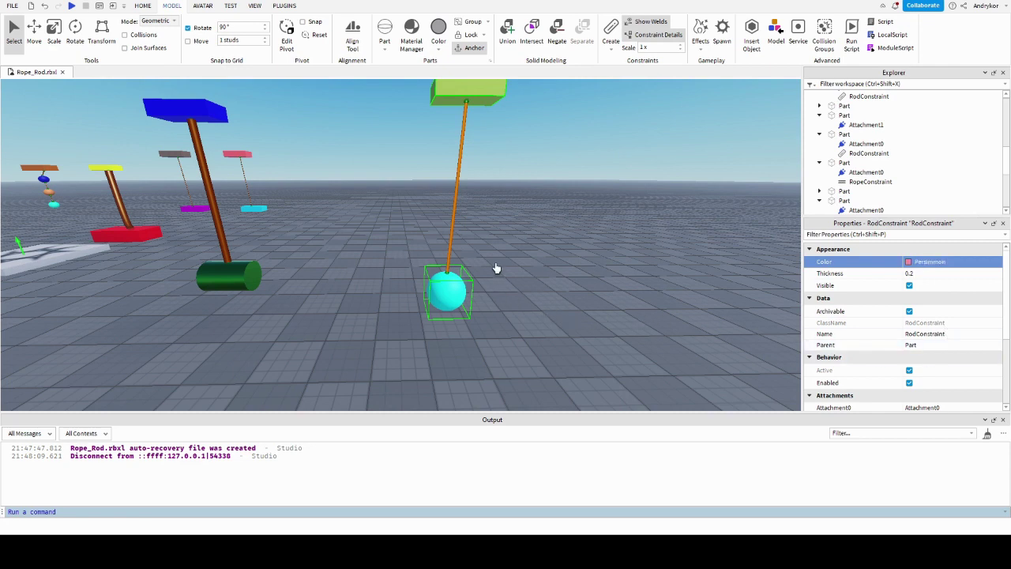
click(71, 7)
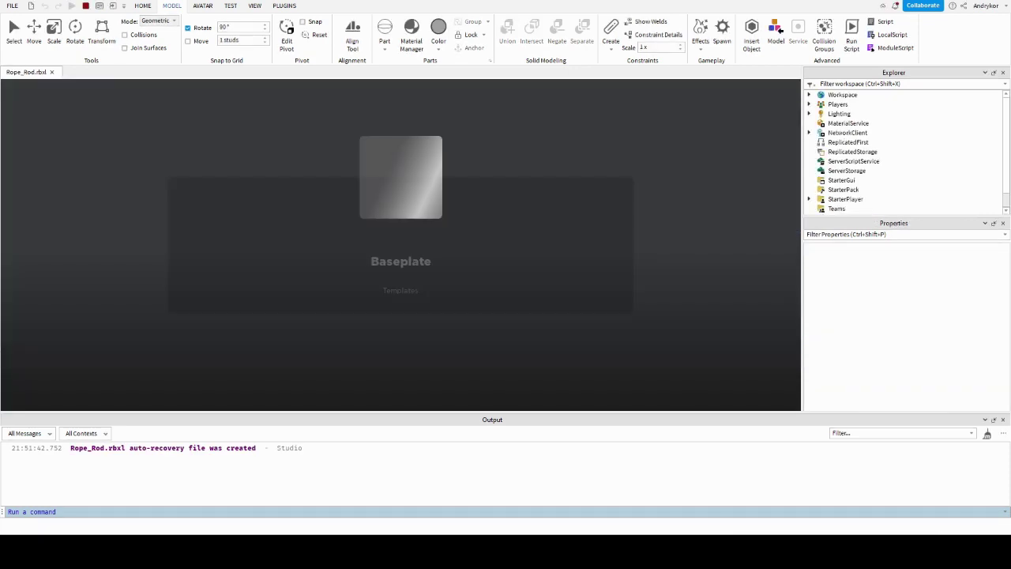
- Walk the avatar up to the cyan ball and sideways past the rig, circling the camera
key(w)
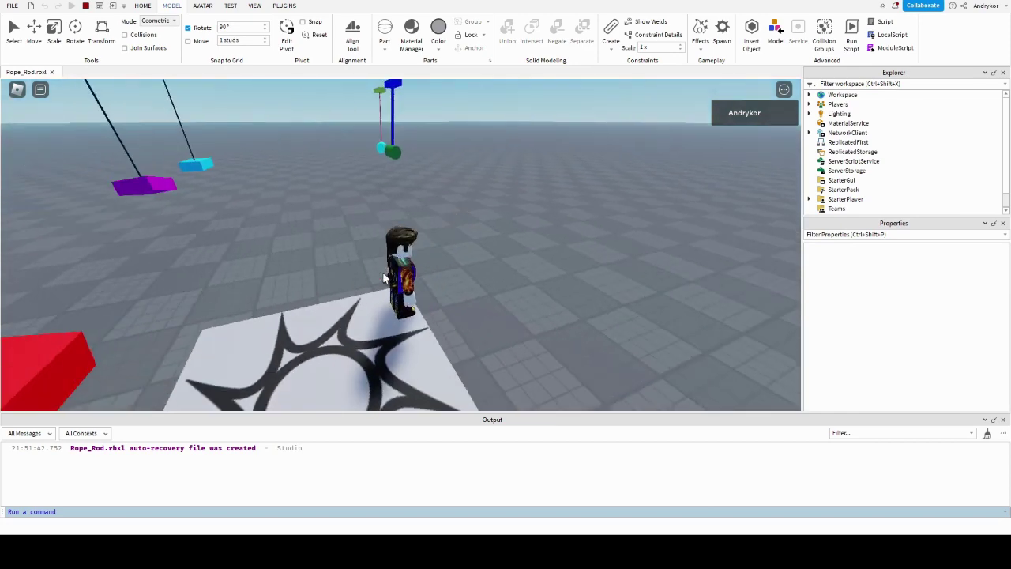
right_drag(352, 271, 352, 271)
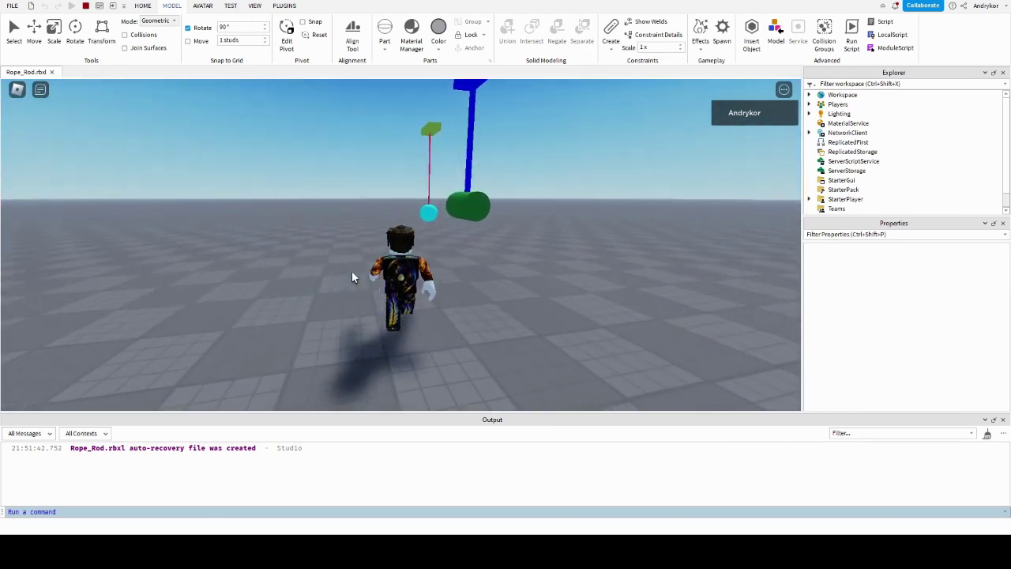
key(w)
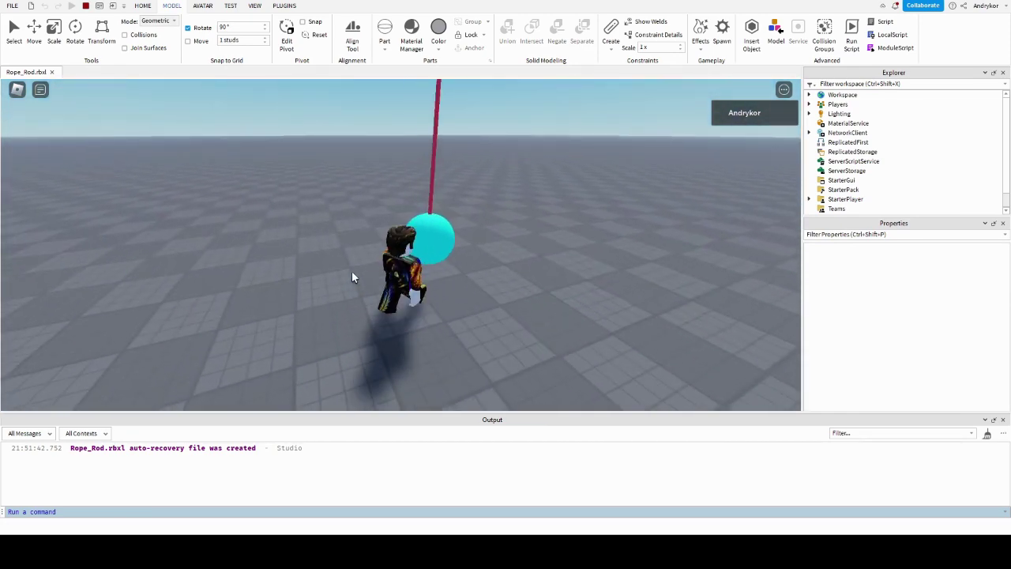
key(s)
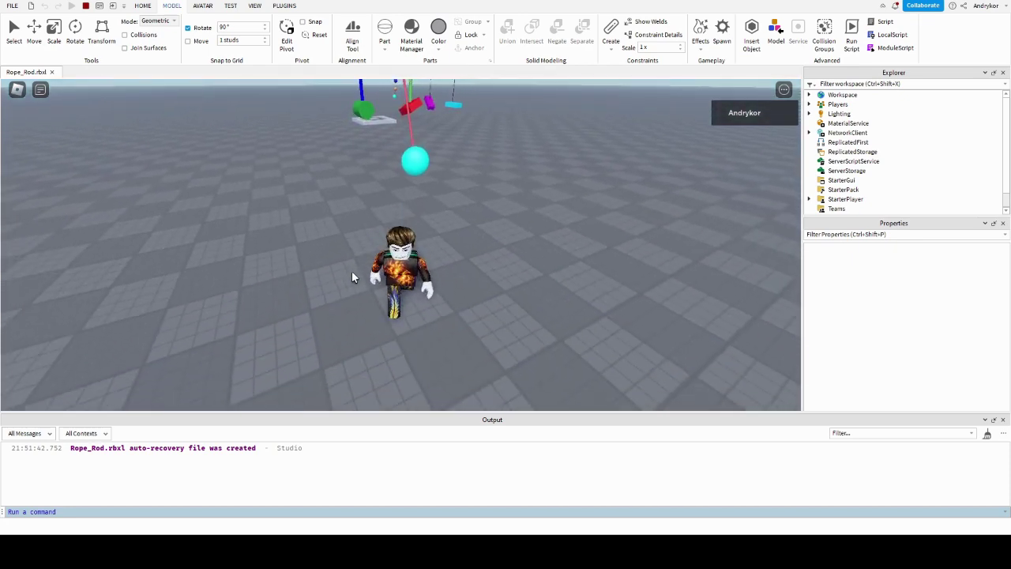
key(a)
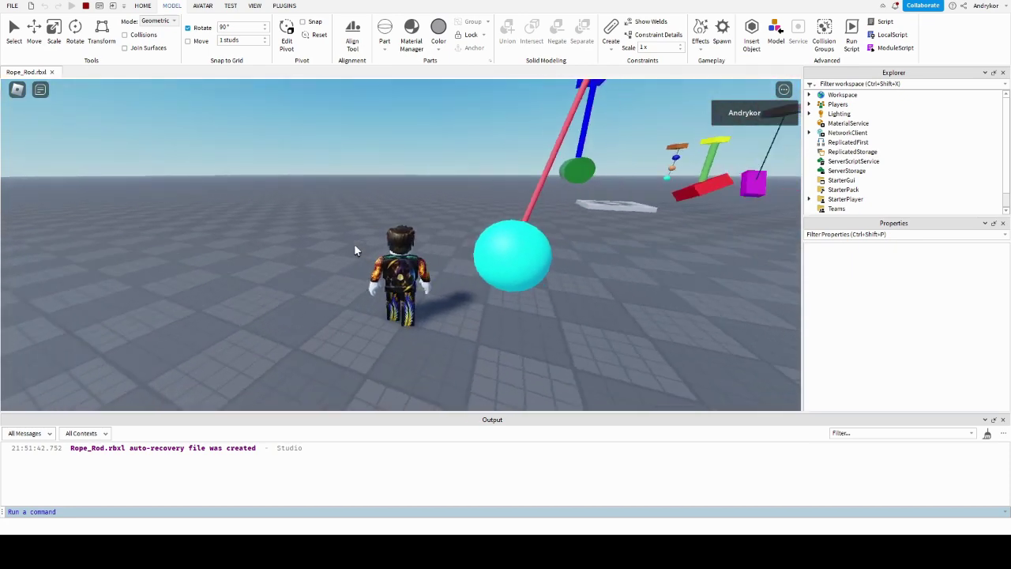
mouse_move(354, 250)
right_down()
mouse_move(386, 243)
mouse_move(338, 243)
right_up()
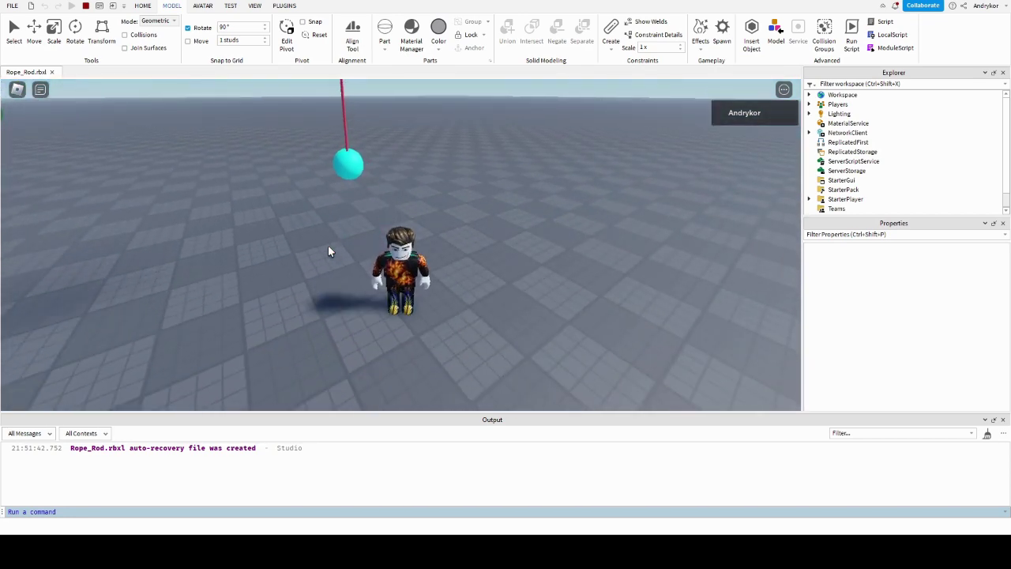
scroll(367, 206, up, 3)
scroll(368, 199, down, 1)
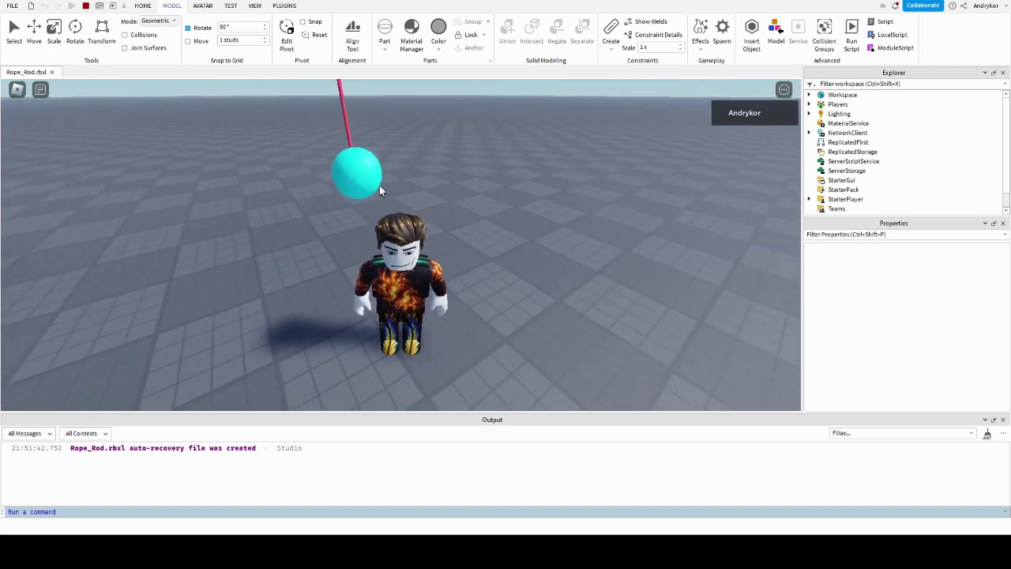
scroll(383, 204, down, 1)
scroll(411, 220, down, 2)
- Run past the purple and cyan blocks back to the ball, then stop the playtest
right_drag(438, 229, 440, 226)
key(w)
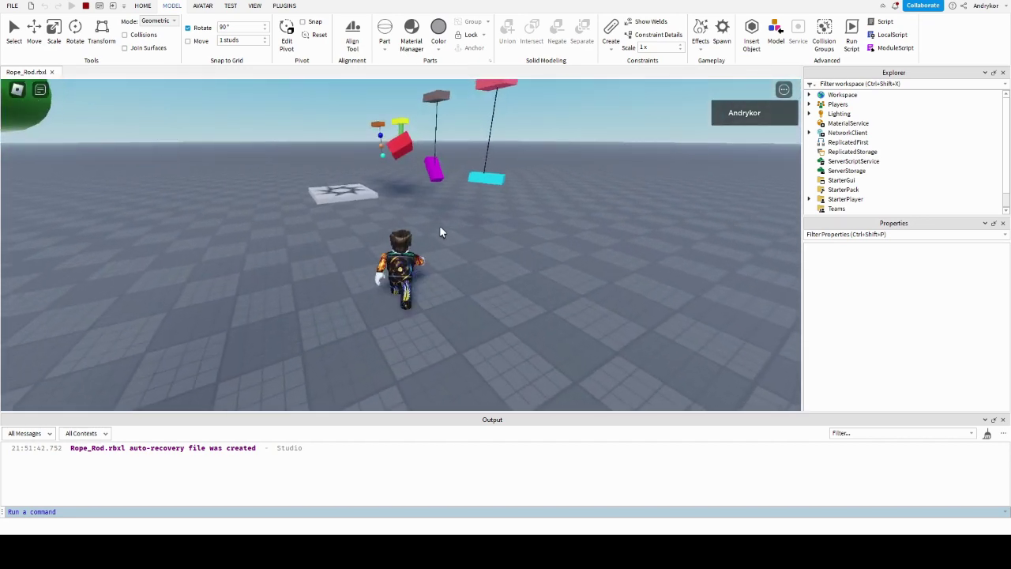
key(w)
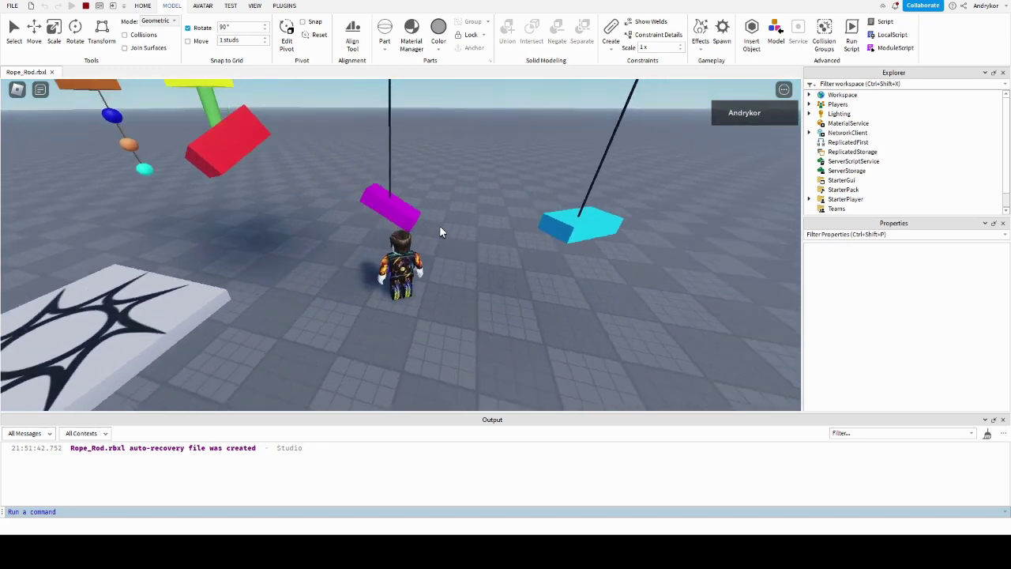
right_drag(439, 225, 439, 225)
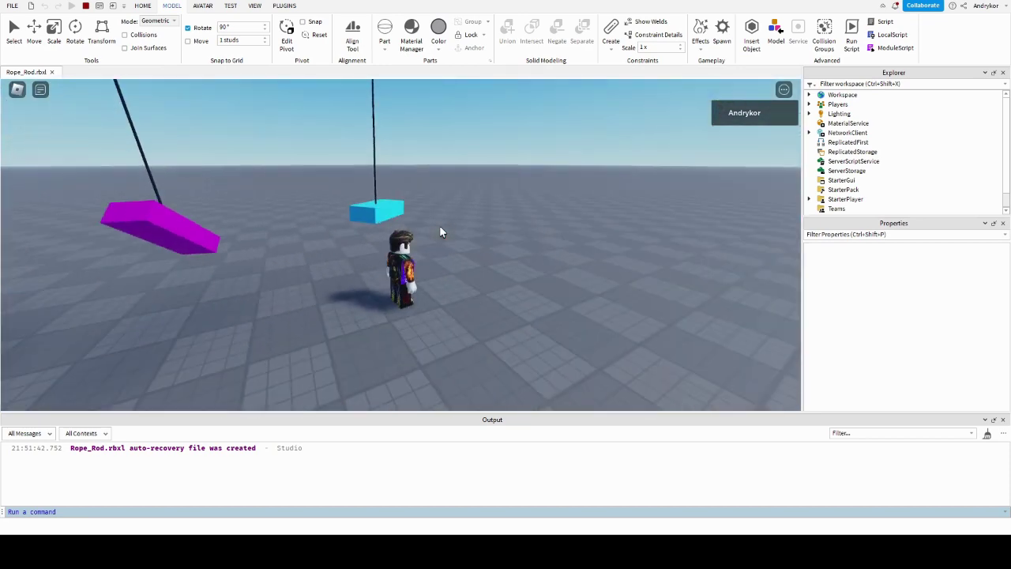
key(w)
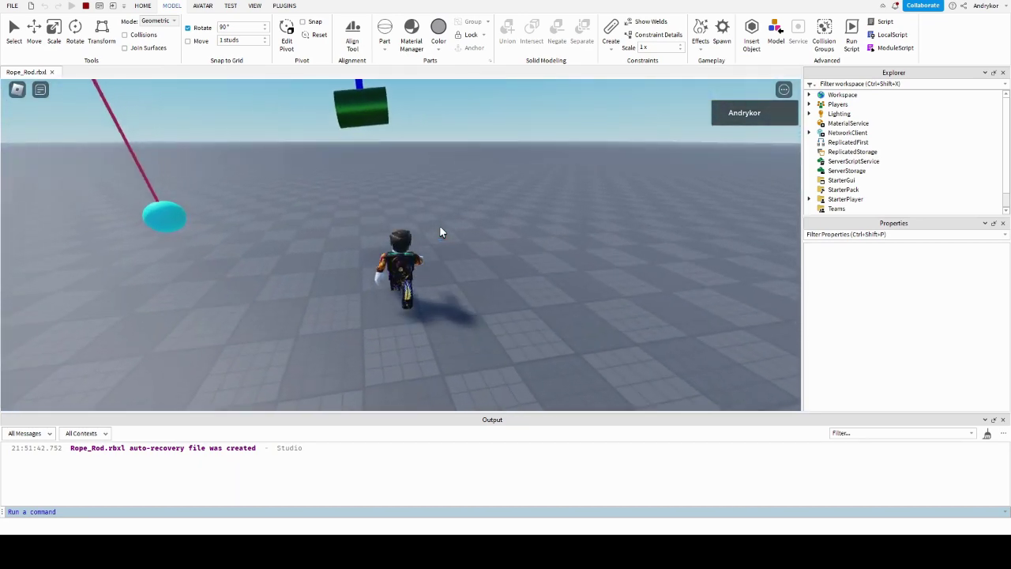
right_drag(439, 225, 440, 225)
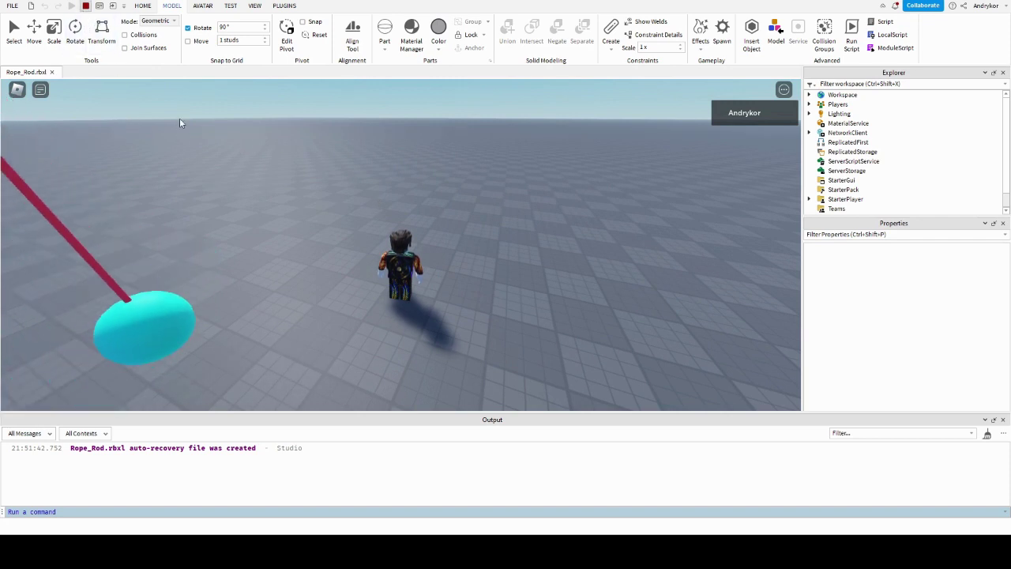
key(shift+F5)
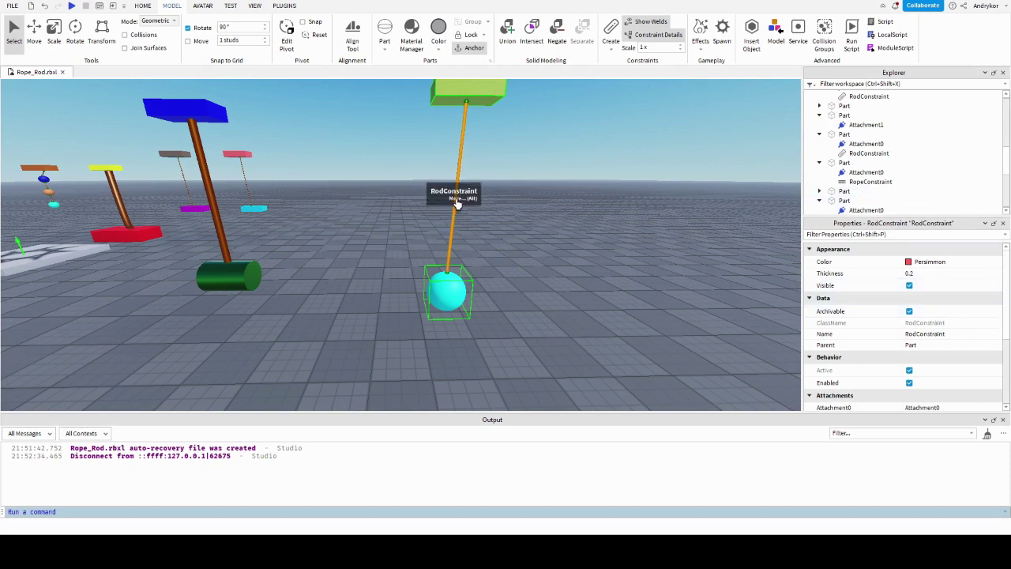
- Turn on LimitsEnabled for the RodConstraint and set LimitAngle0 to 0
scroll(909, 158, down, 5)
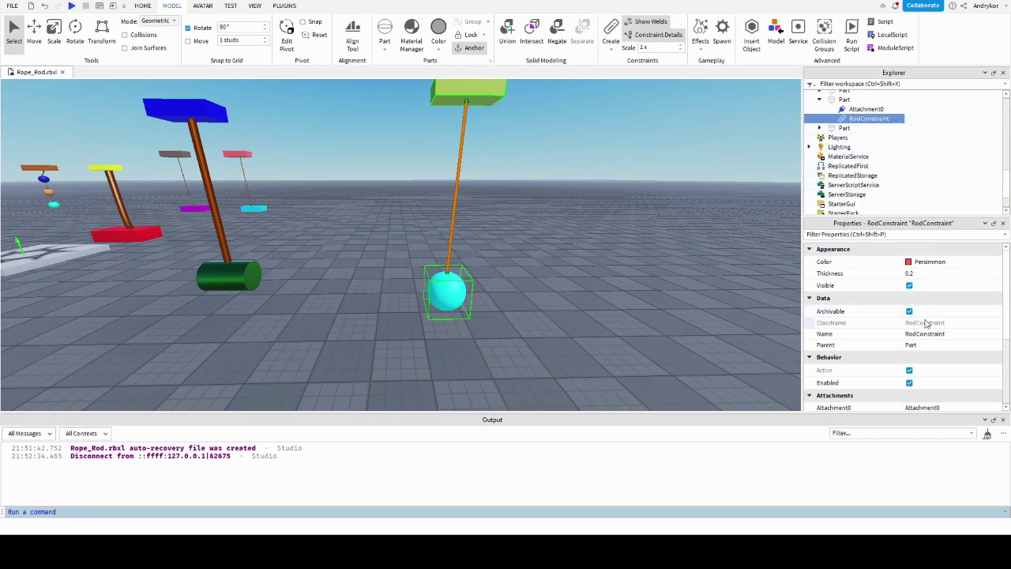
scroll(927, 357, down, 2)
scroll(930, 345, down, 1)
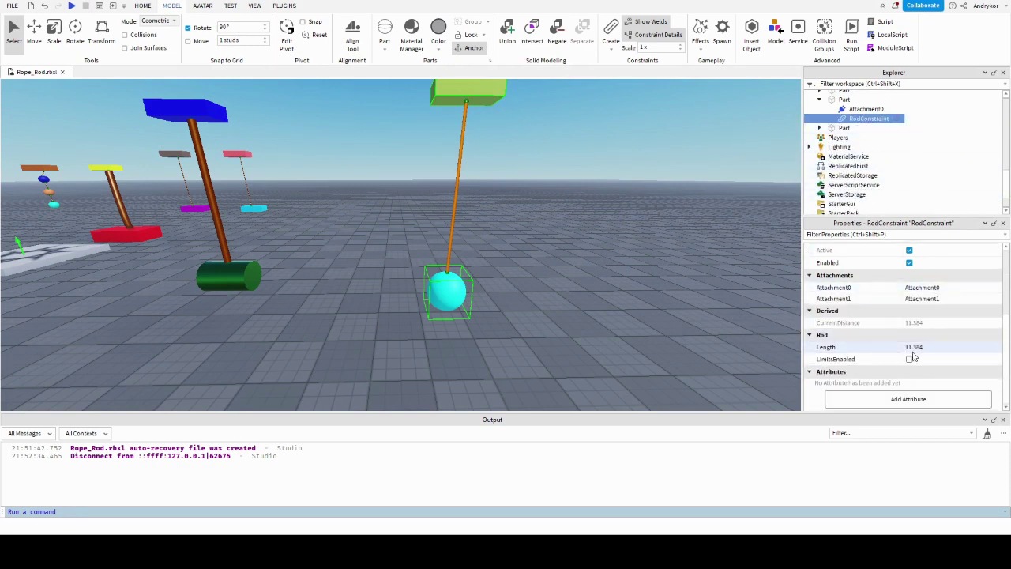
click(910, 361)
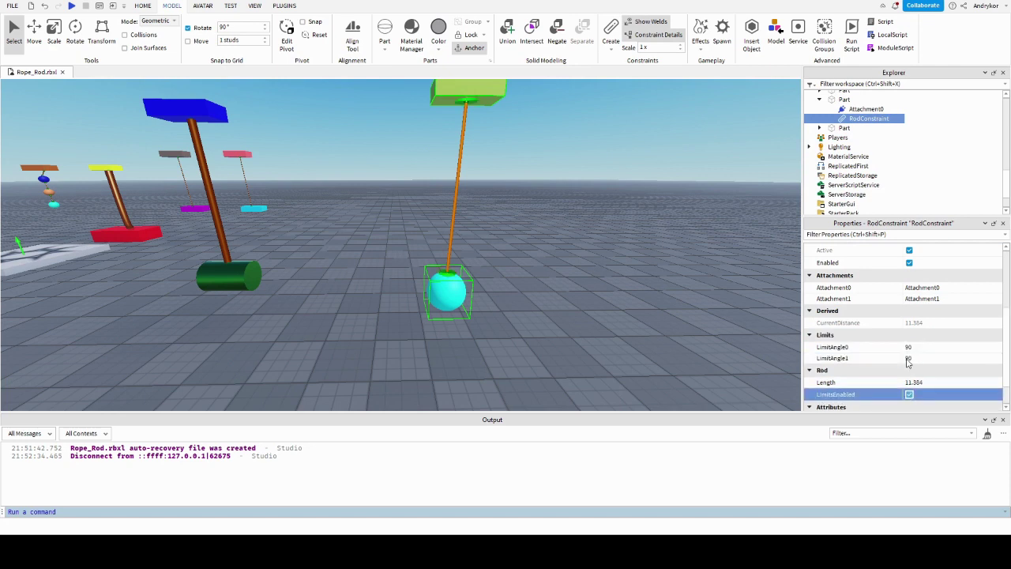
click(915, 358)
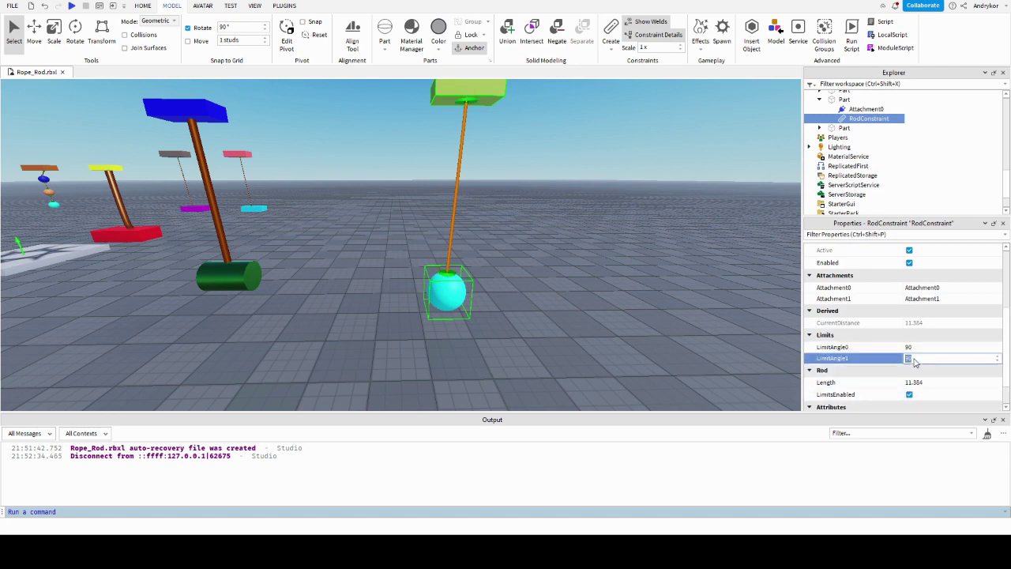
click(914, 348)
- Set the rod's LimitAngle1 to 0 and start a playtest
scroll(521, 332, up, 3)
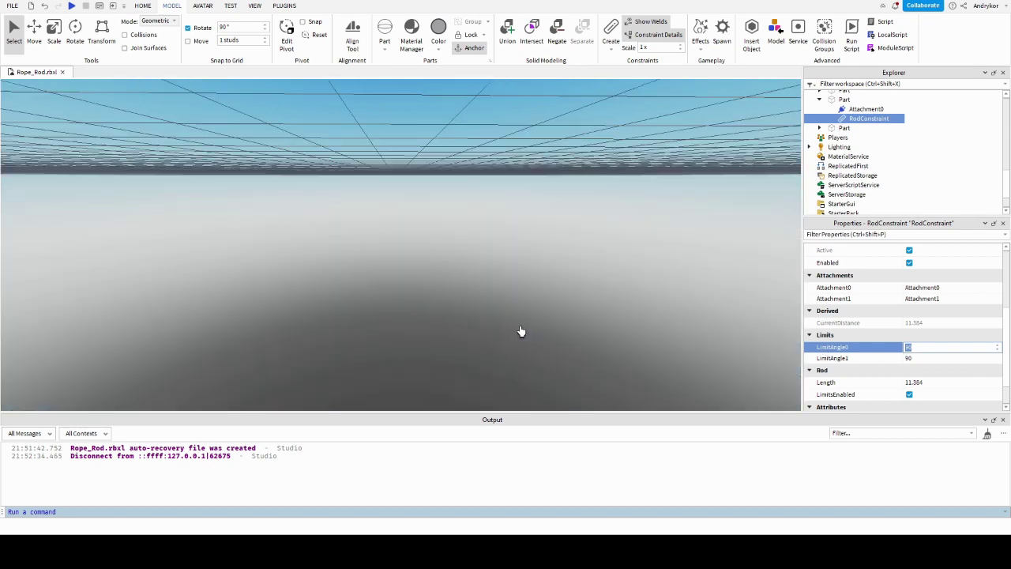
scroll(502, 332, up, 3)
right_drag(336, 283, 372, 296)
text(0)
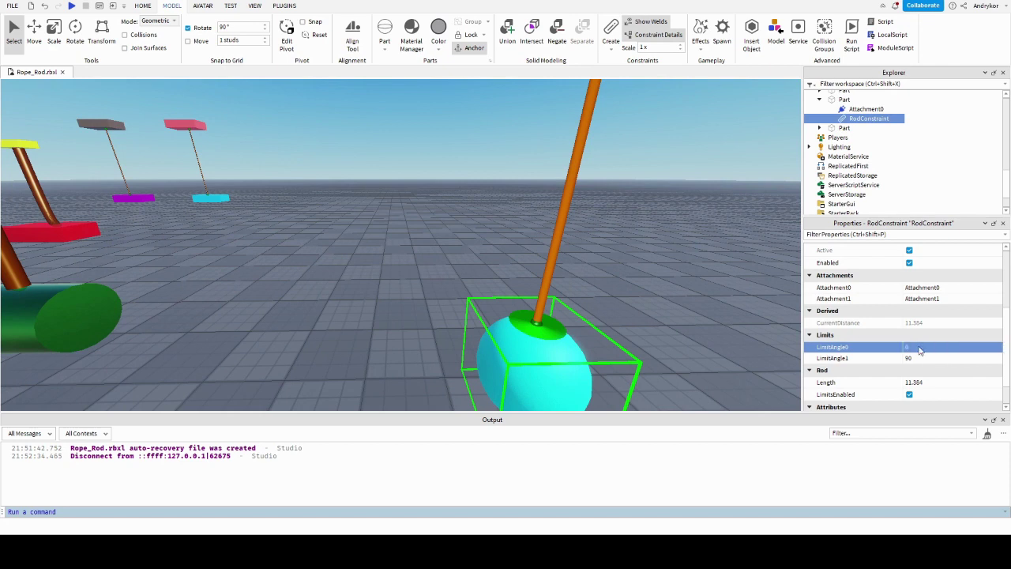
click(915, 360)
text(0)
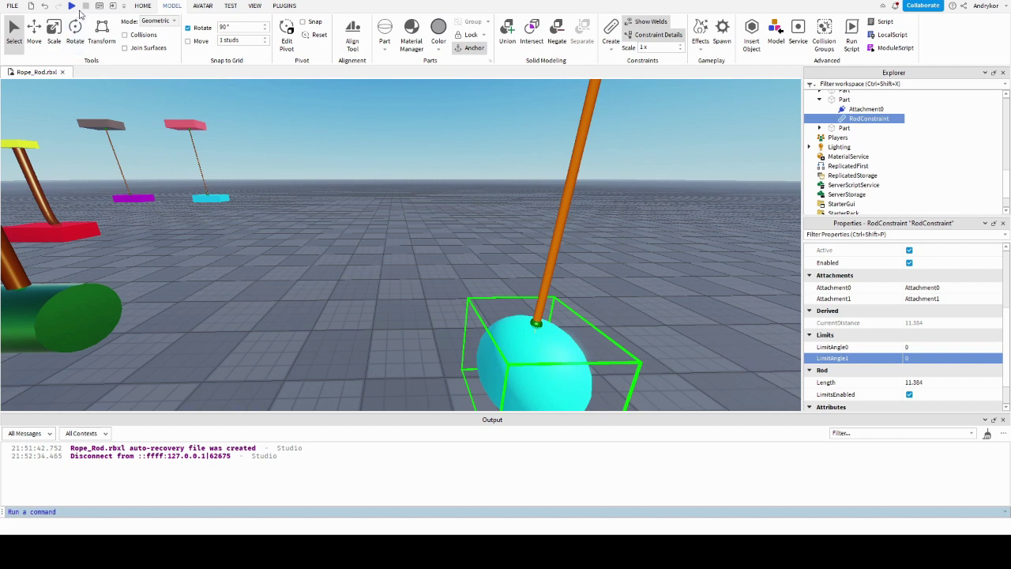
click(73, 5)
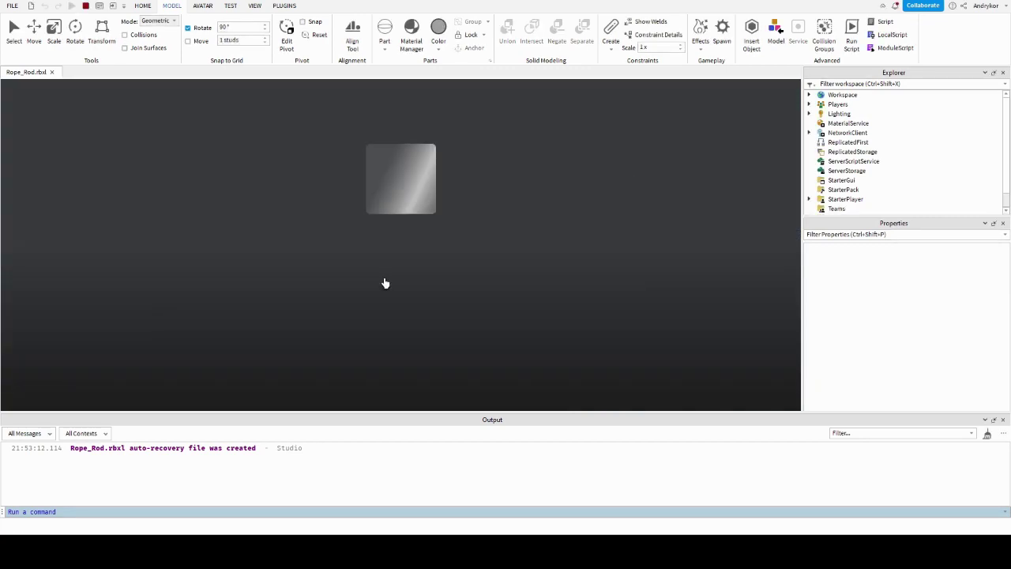
- Walk the avatar around the spawn area and run up to the hanging cyan ball
key(w)
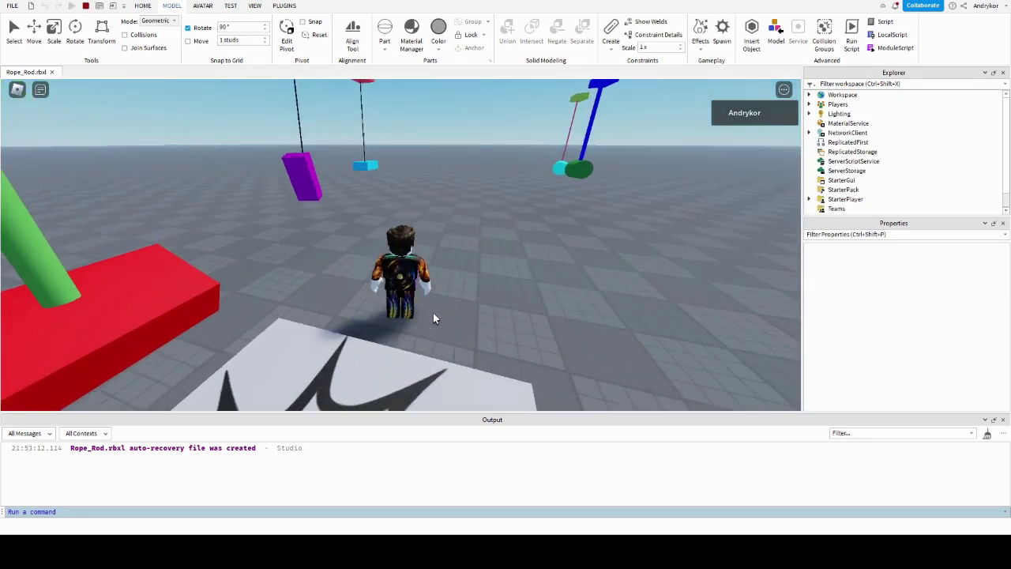
key(s)
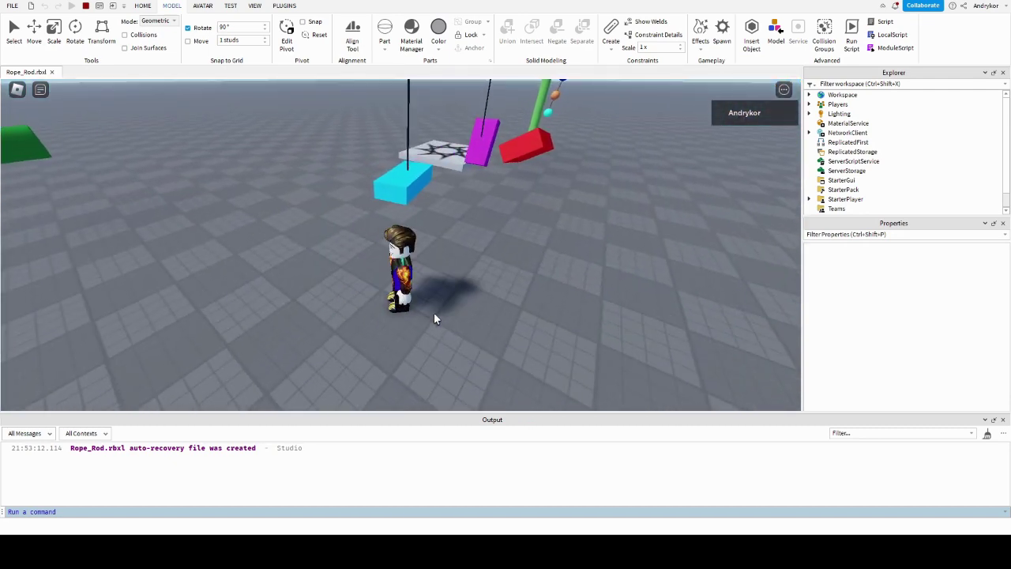
key(a)
mouse_move(466, 304)
right_down()
mouse_move(261, 322)
mouse_move(341, 305)
right_up()
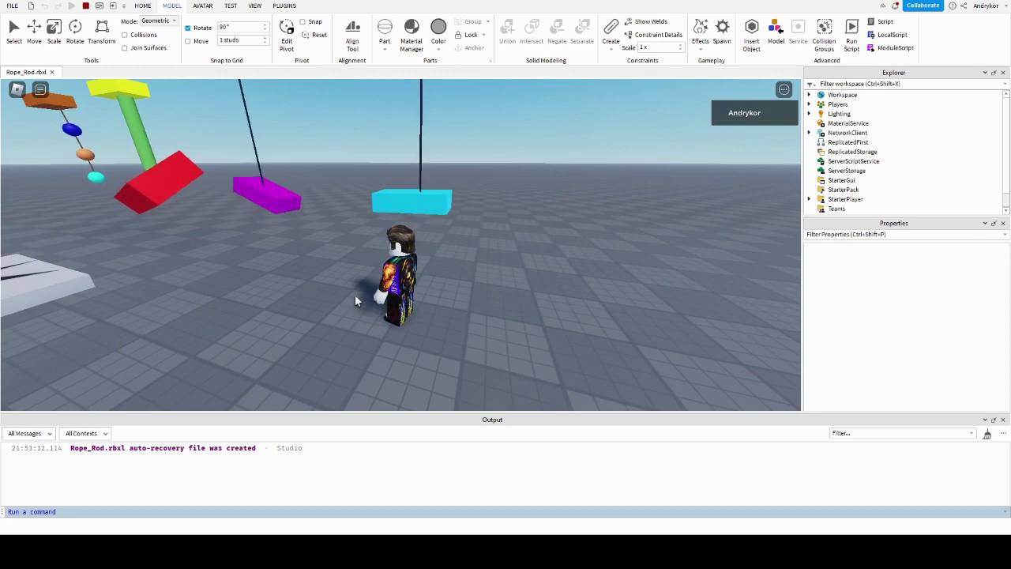
key(s)
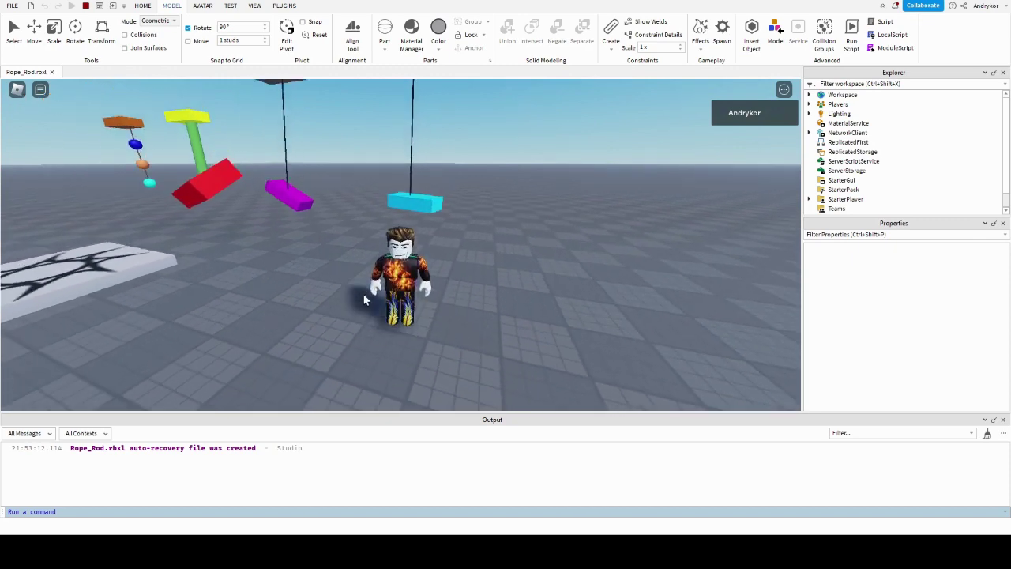
key(a)
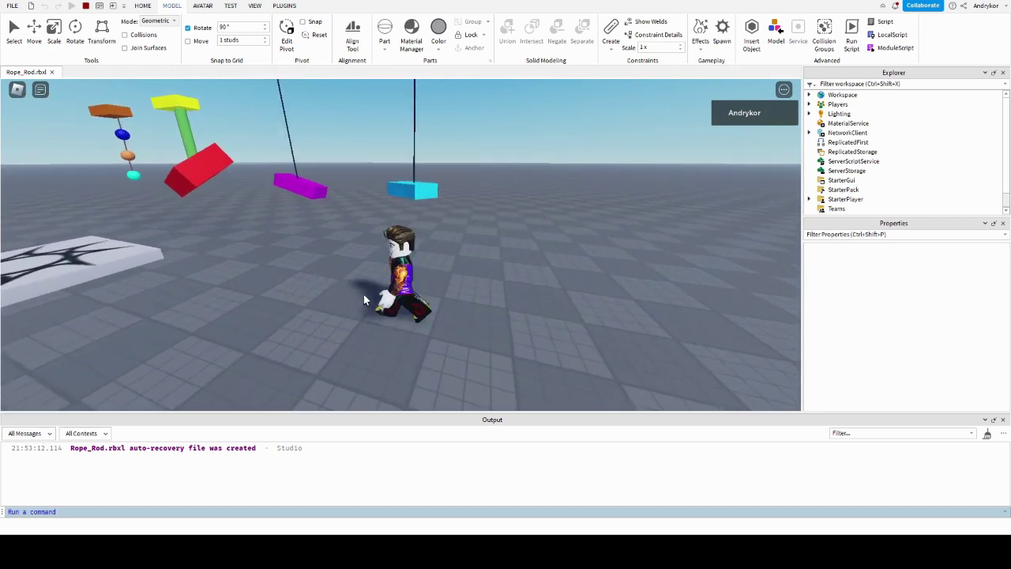
right_drag(364, 294, 405, 284)
key(w)
key(w)
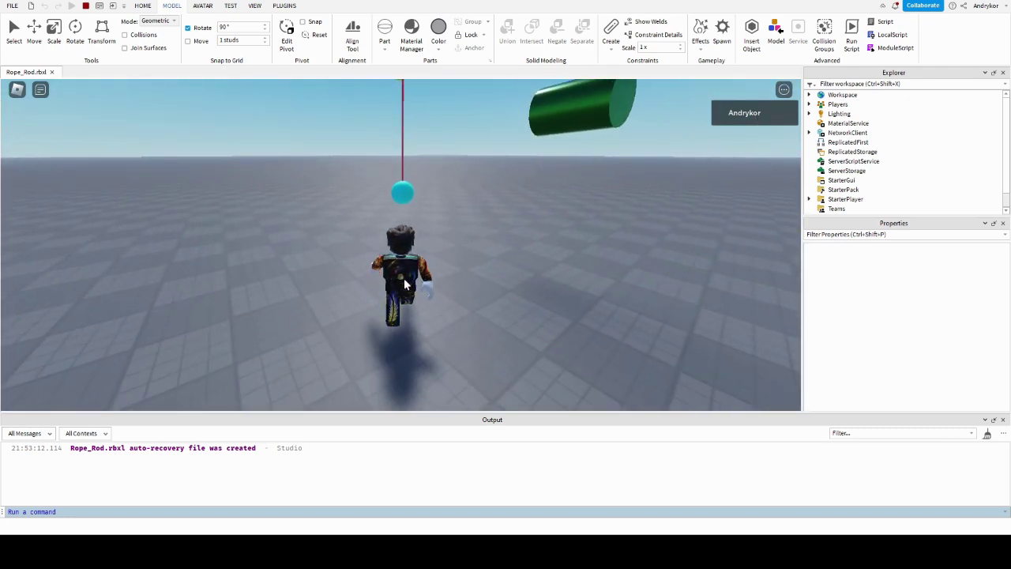
- Bump and push the cyan ball with the avatar, orbiting the camera to watch the rod
key(w)
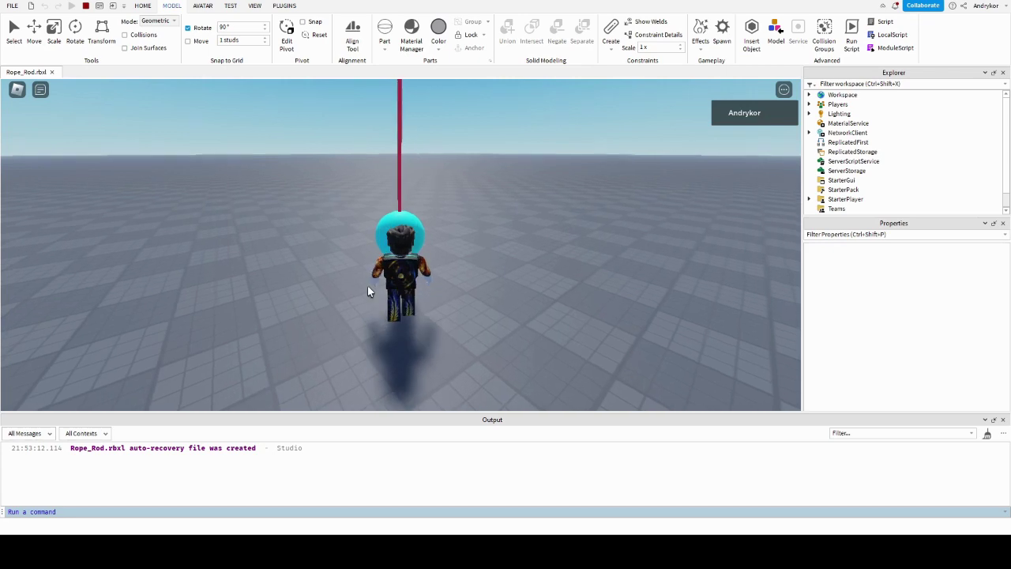
right_drag(367, 286, 367, 285)
key(a)
key(w)
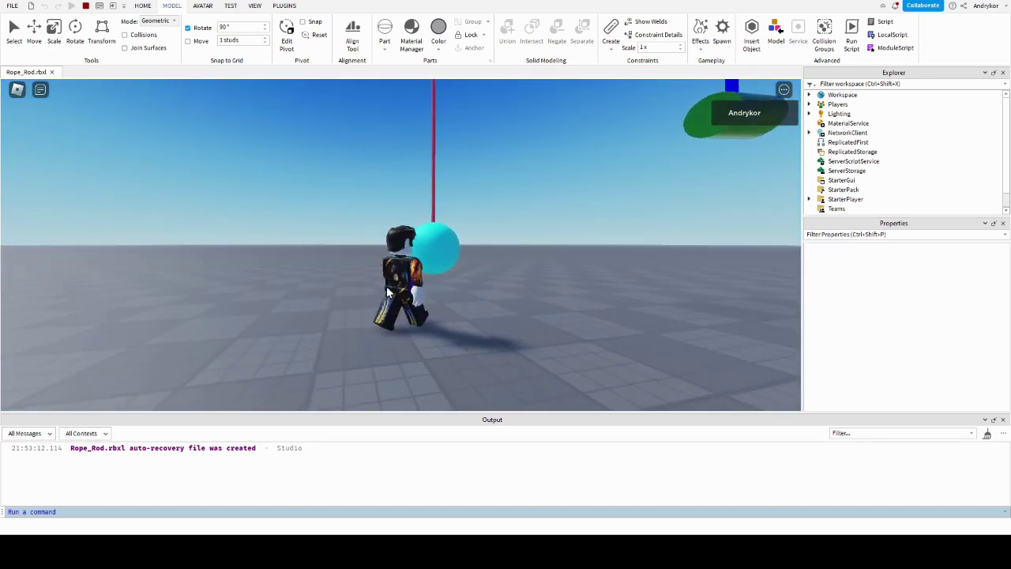
right_drag(469, 293, 470, 293)
key(w)
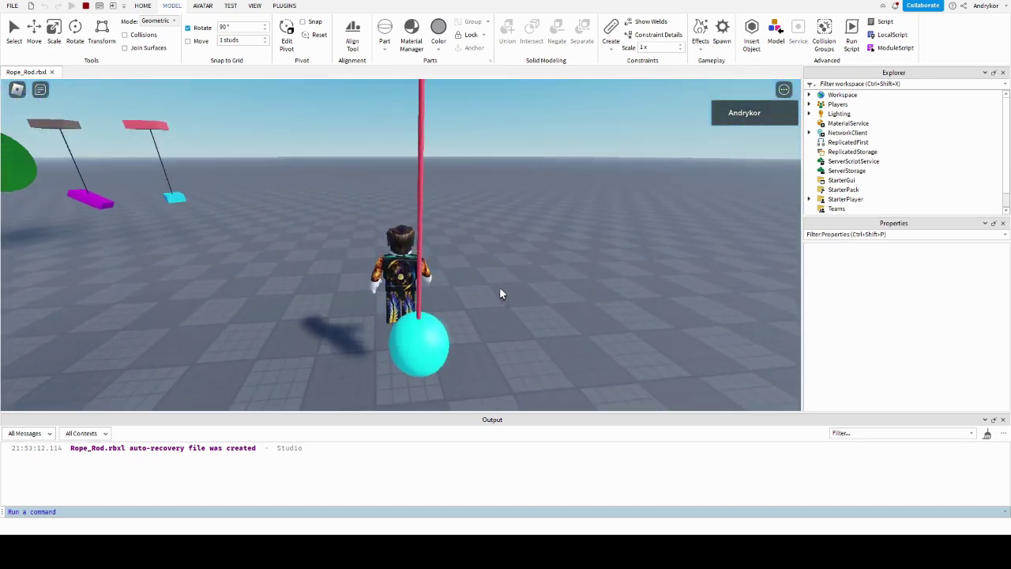
key(a)
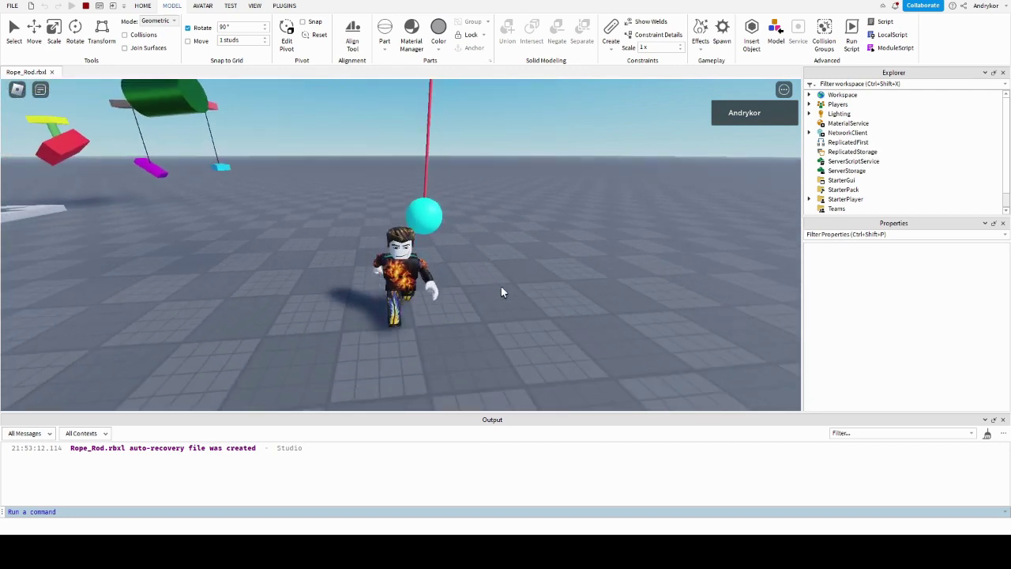
key(w)
right_drag(501, 279, 500, 286)
key(s)
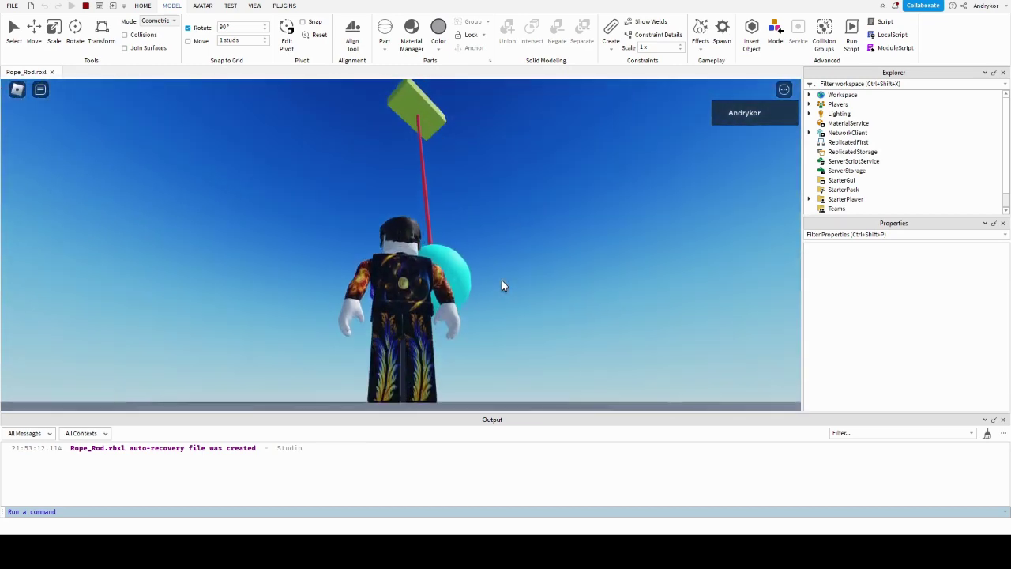
right_drag(501, 286, 501, 286)
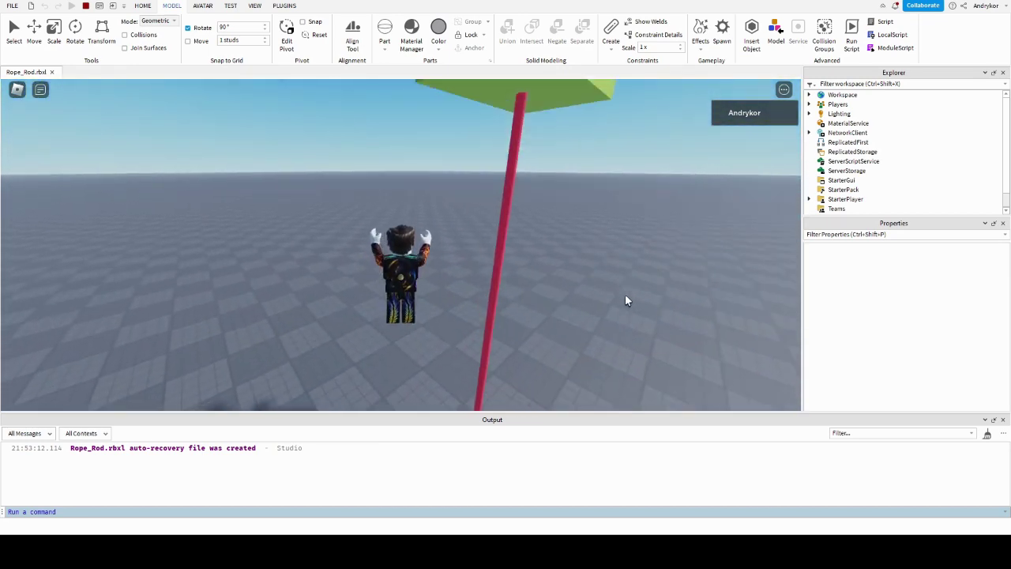
right_drag(625, 294, 624, 302)
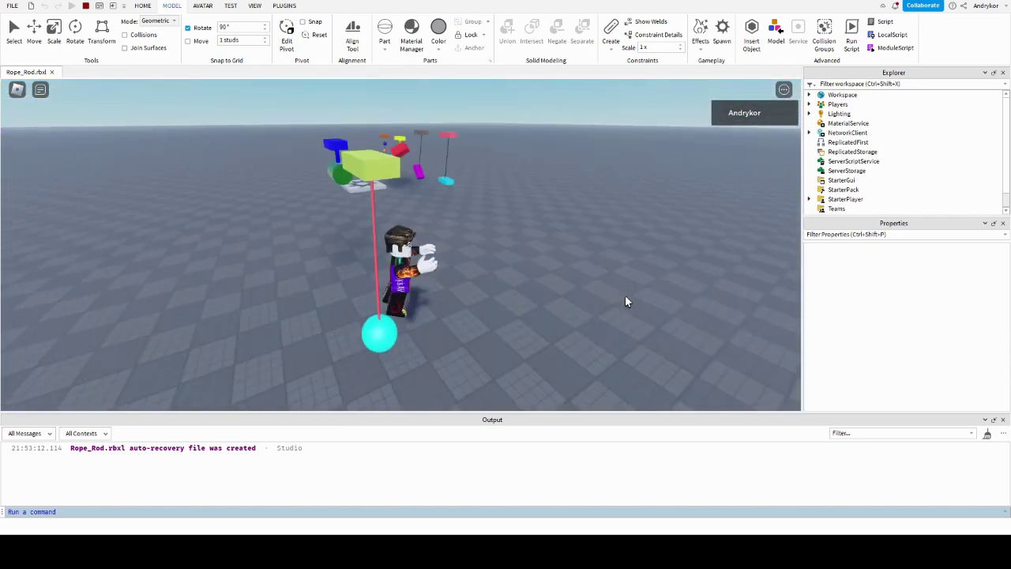
key(w)
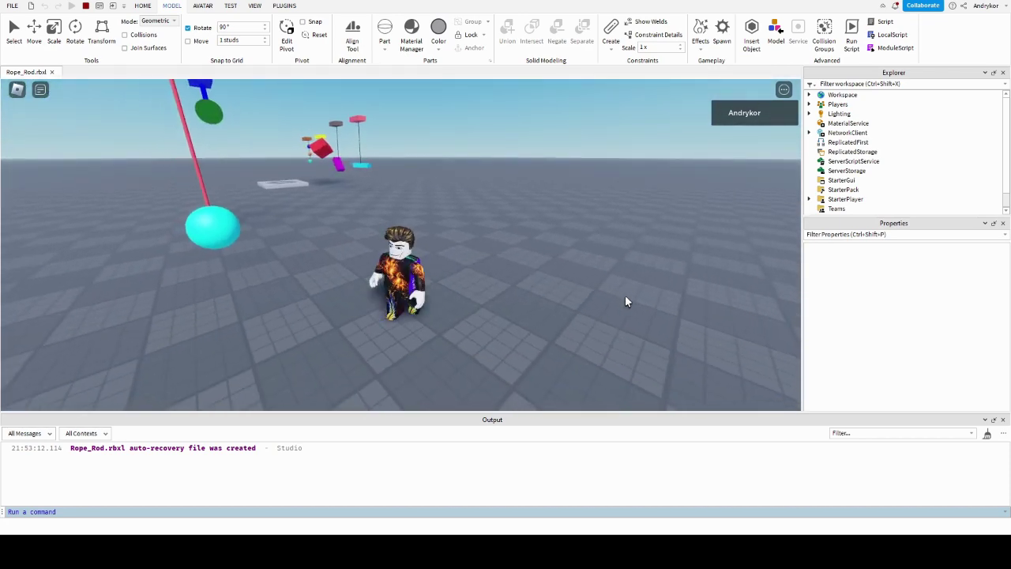
right_drag(625, 301, 610, 299)
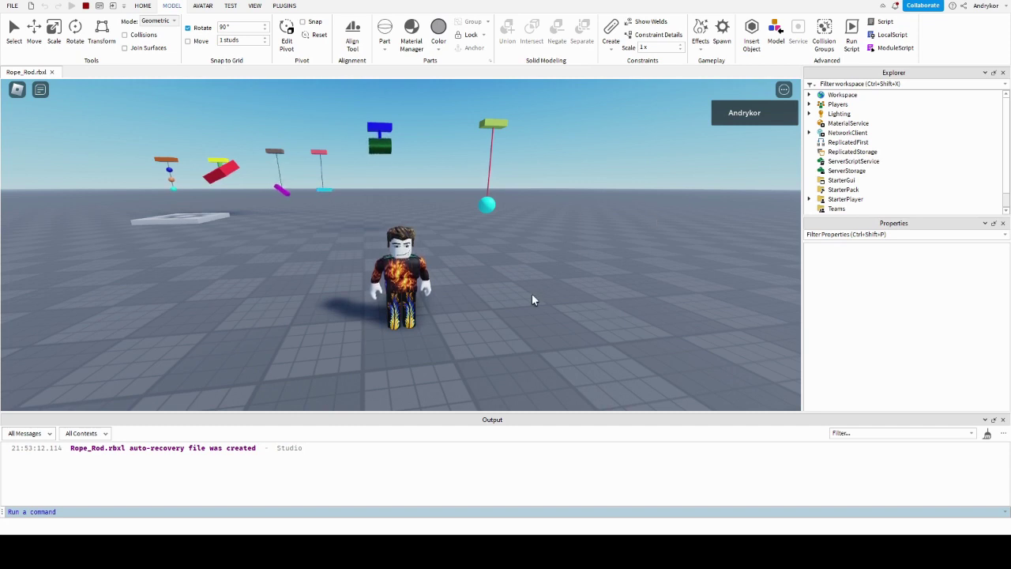
- Walk the avatar onto the spawn platform, toward the hanging ropes and back
key(w)
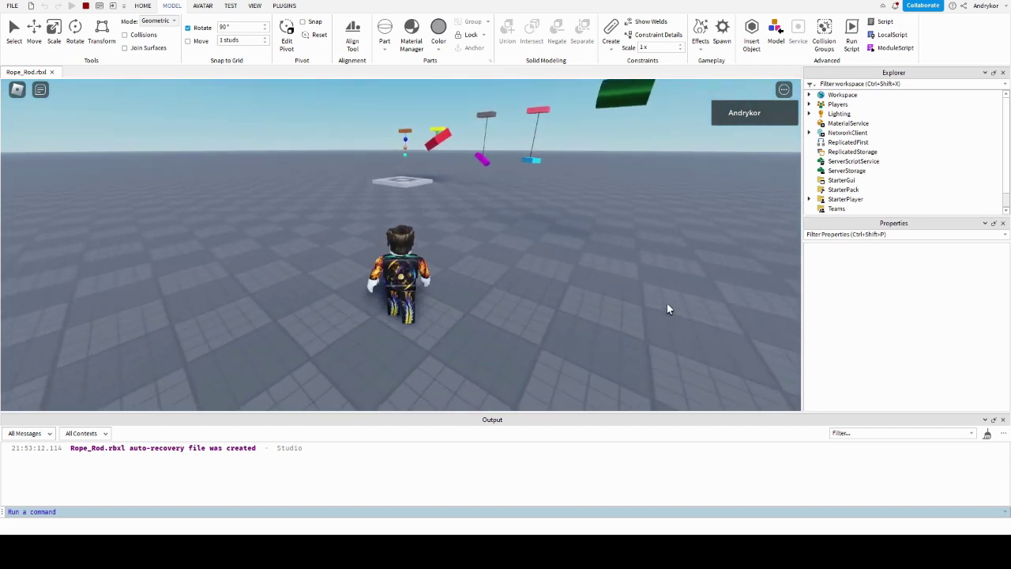
key(a)
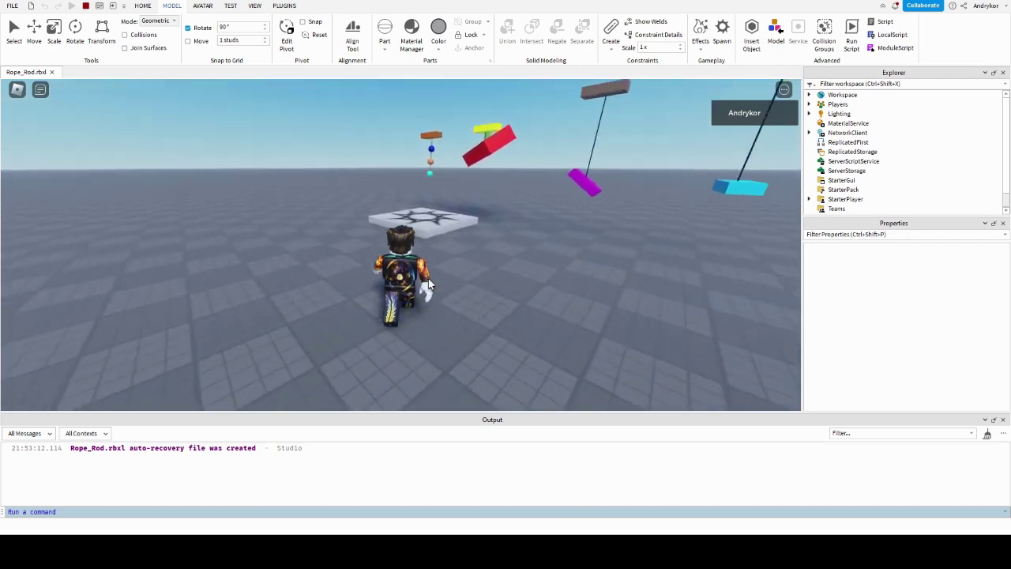
key(d)
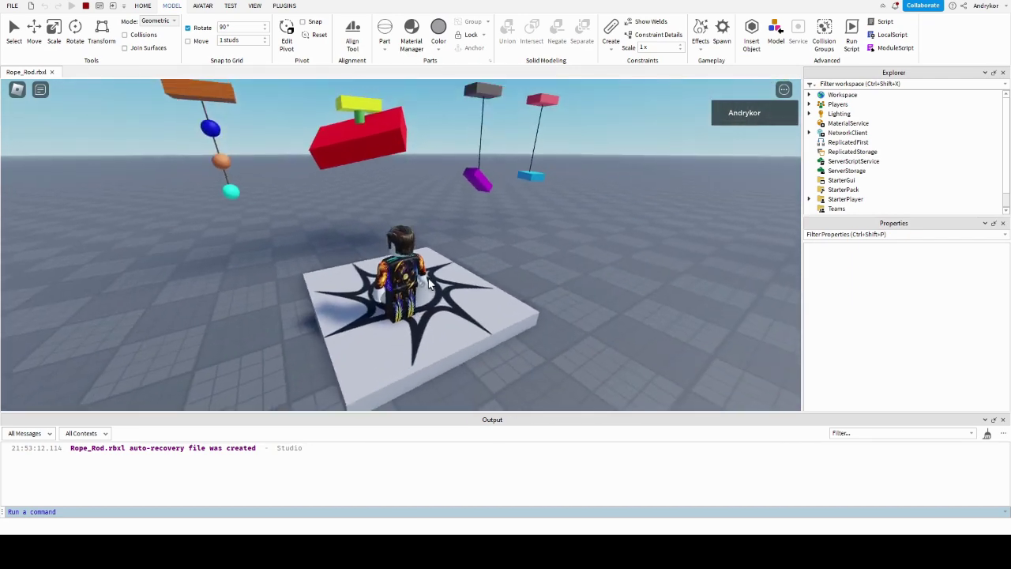
key(w)
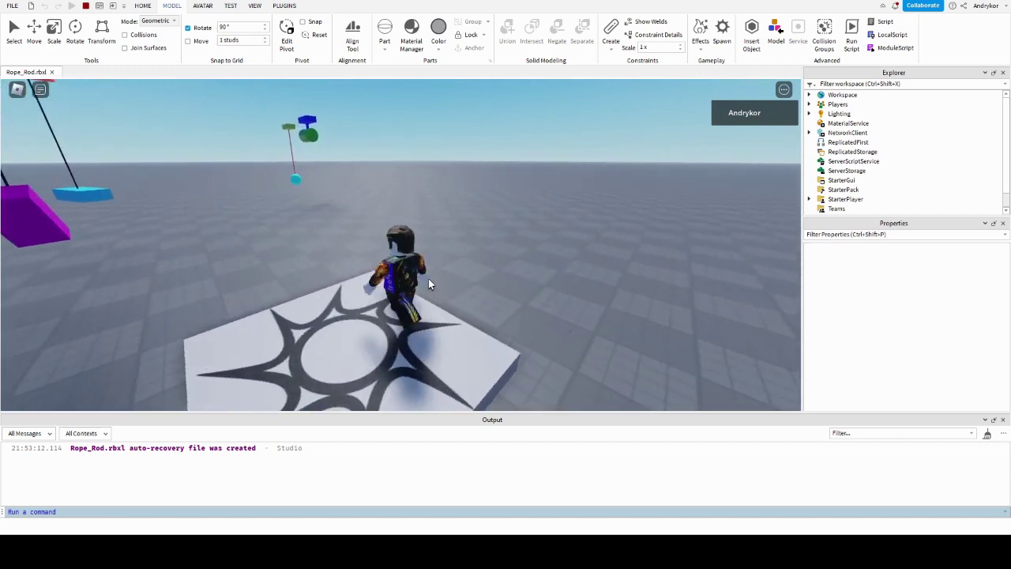
key(s)
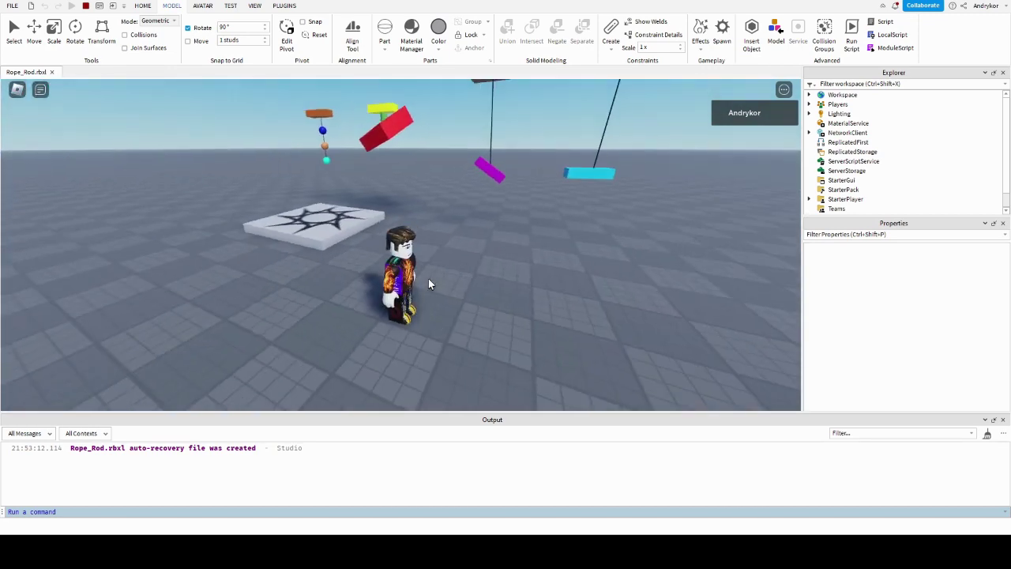
key(s)
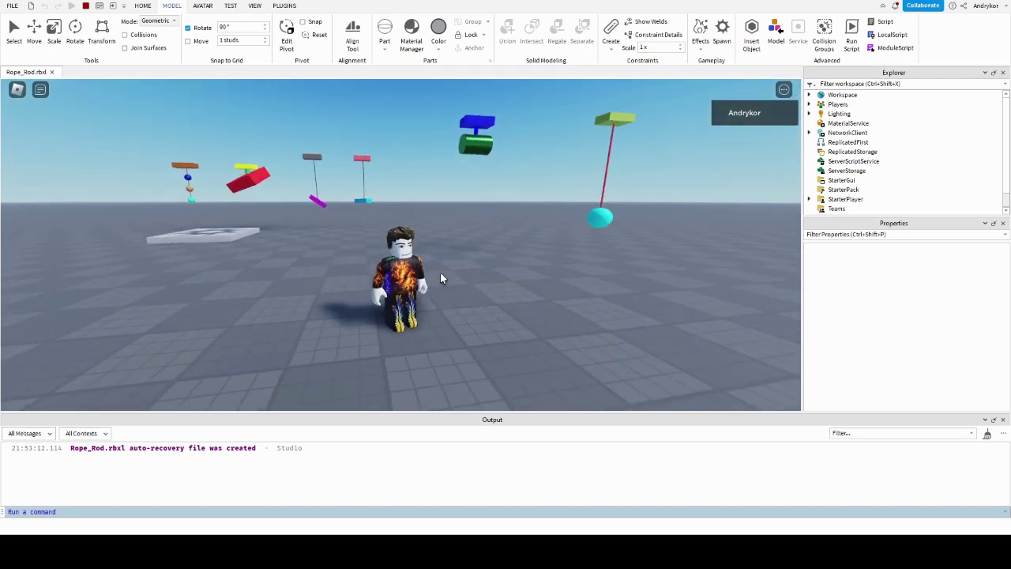
key(w)
key(w)
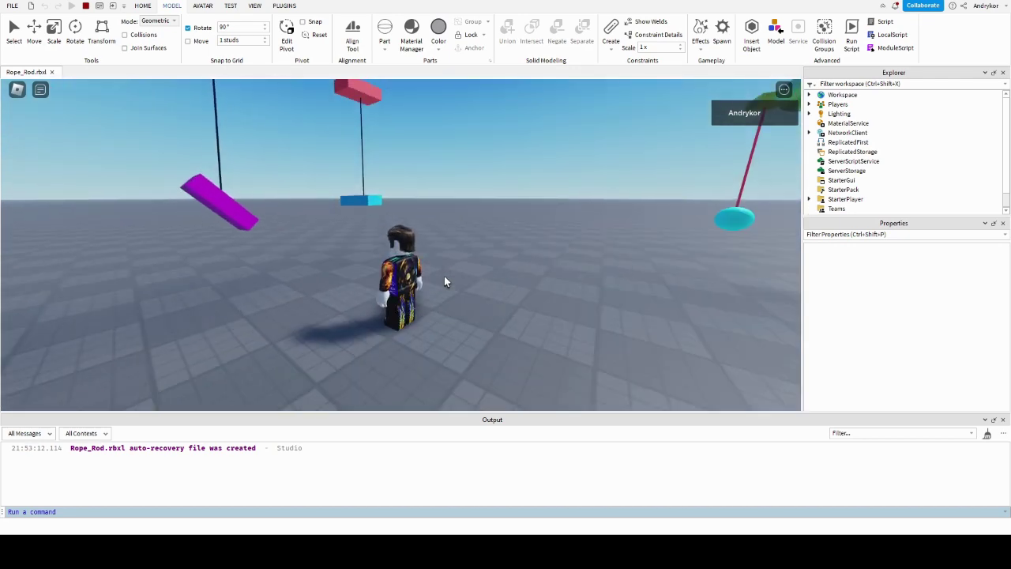
key(s)
key(s)
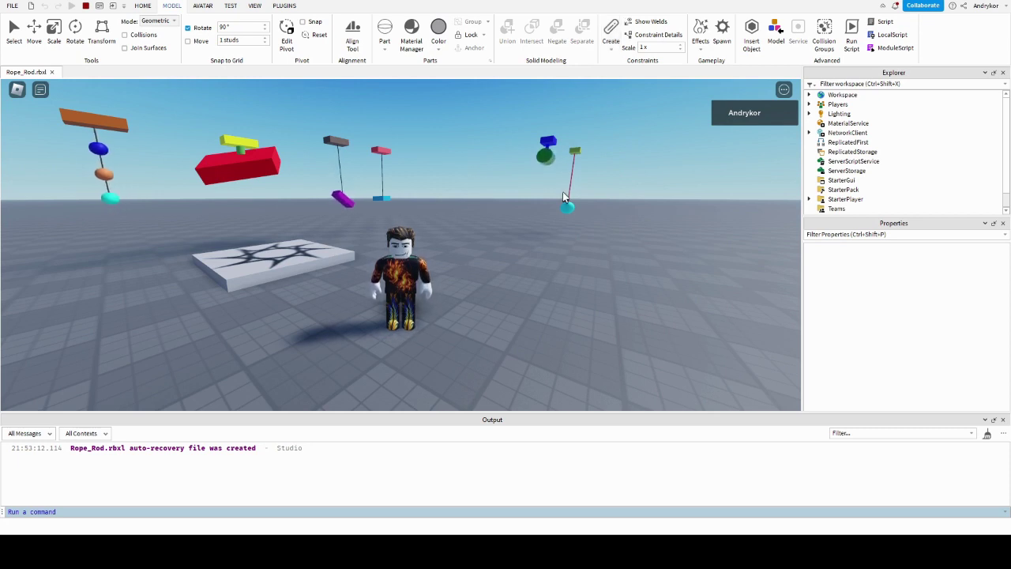
right_drag(611, 235, 610, 237)
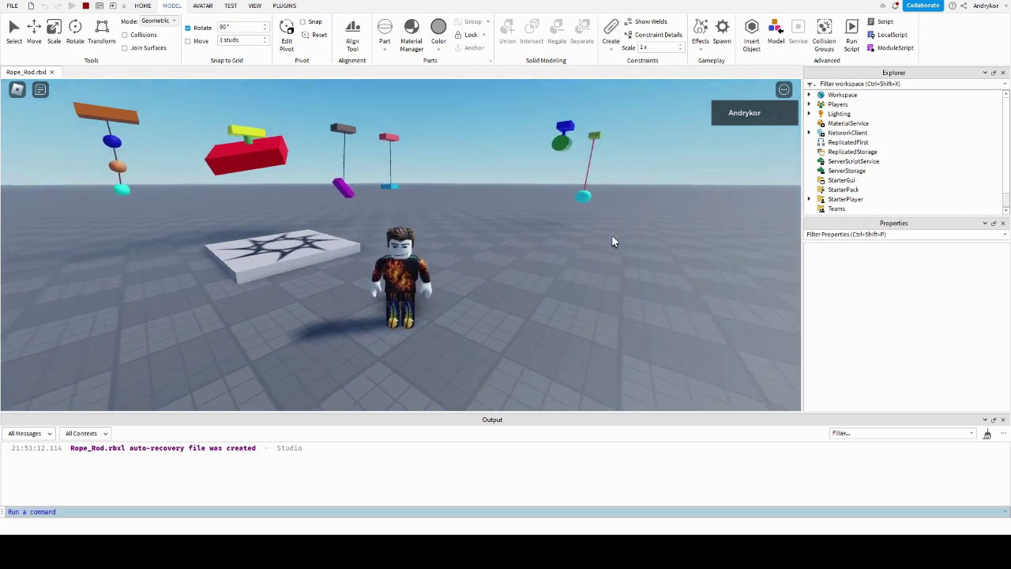